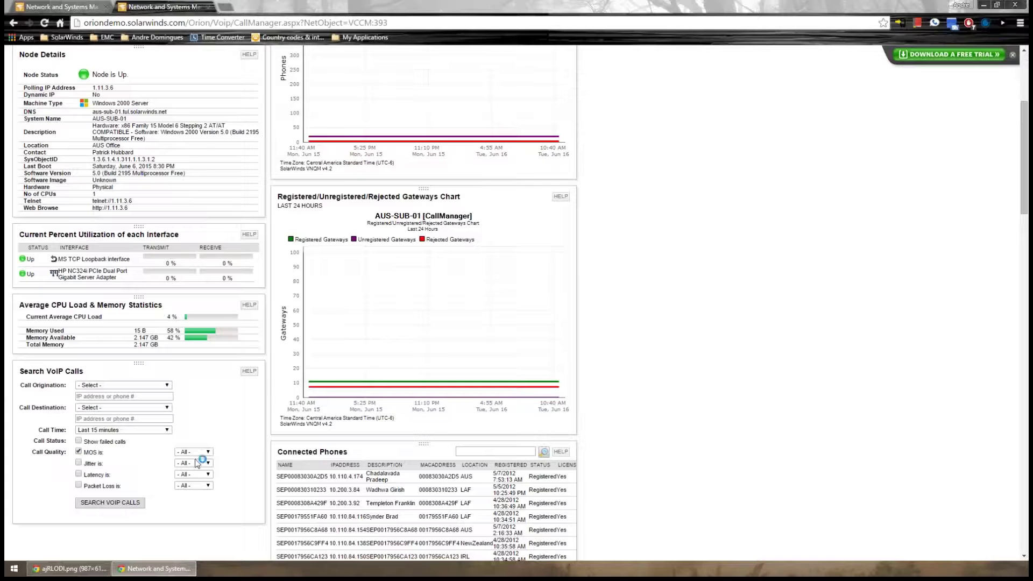
Filter the VoIP call search to Critical MOS
{"action": "left_click", "coordinate": [208, 452]}
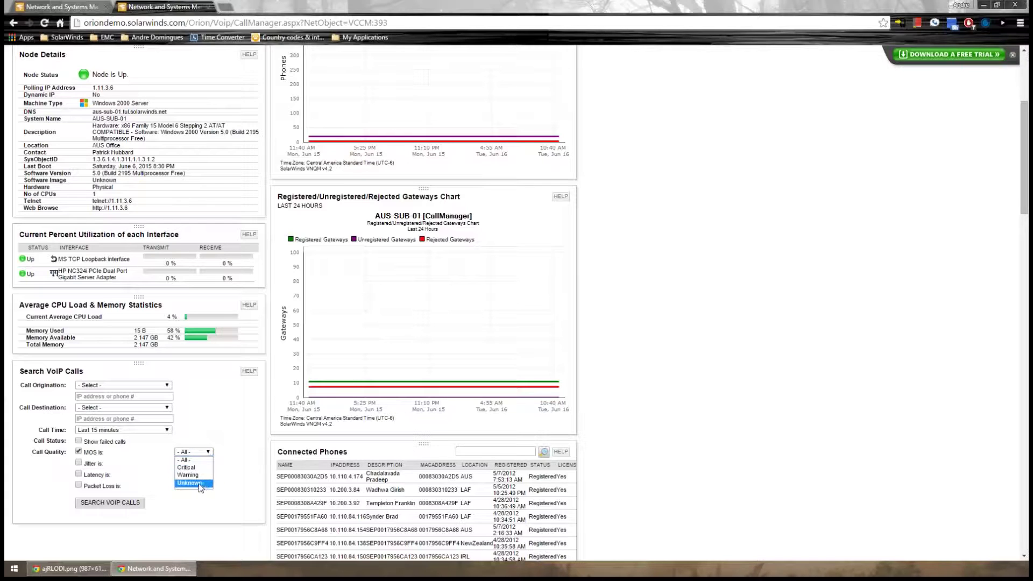
{"action": "left_click", "coordinate": [186, 467]}
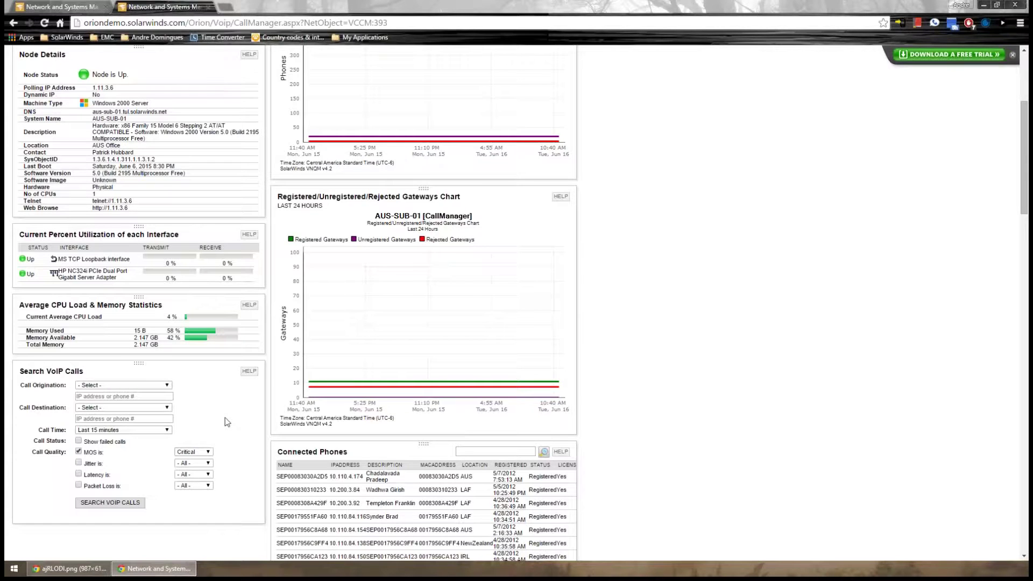
{"action": "scroll", "coordinate": [226, 422], "scroll_direction": "up", "scroll_amount": 1}
{"action": "scroll", "coordinate": [230, 421], "scroll_direction": "up", "scroll_amount": 3}
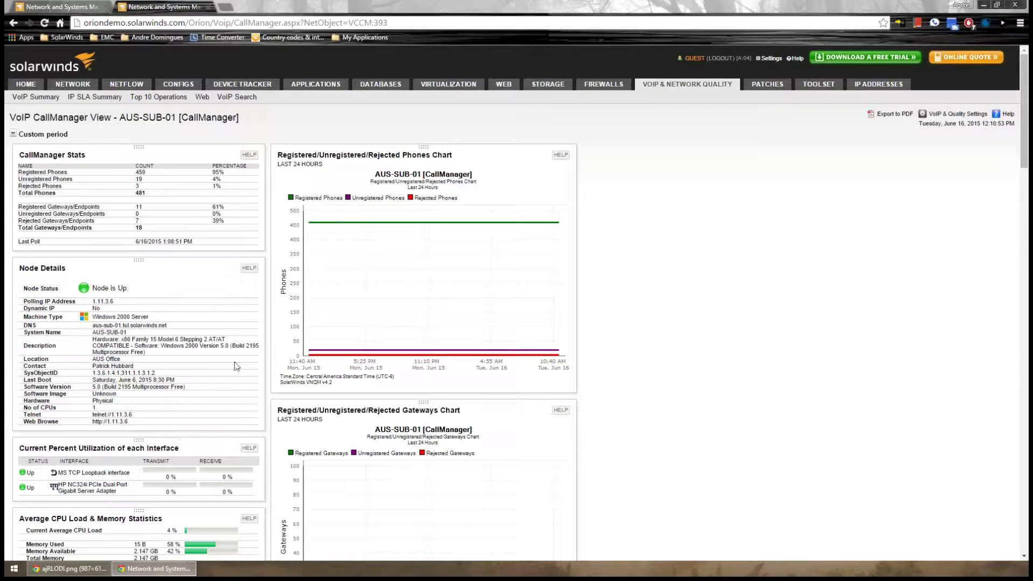
Open the VoIP Phone Details page for the first connected phone, 9868
{"action": "scroll", "coordinate": [214, 261], "scroll_direction": "down", "scroll_amount": 1}
{"action": "scroll", "coordinate": [214, 263], "scroll_direction": "down", "scroll_amount": 5}
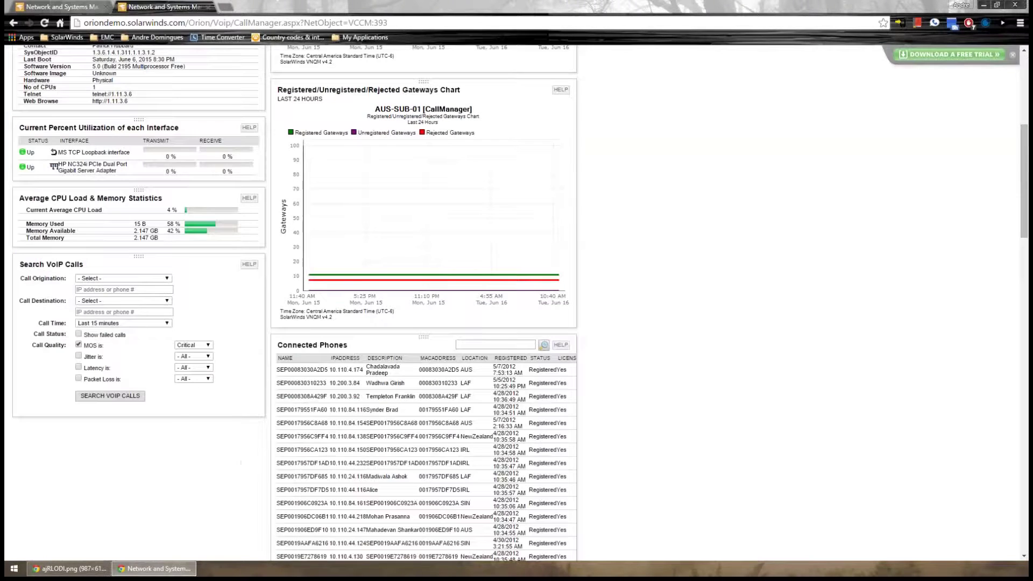
{"action": "left_click", "coordinate": [301, 370]}
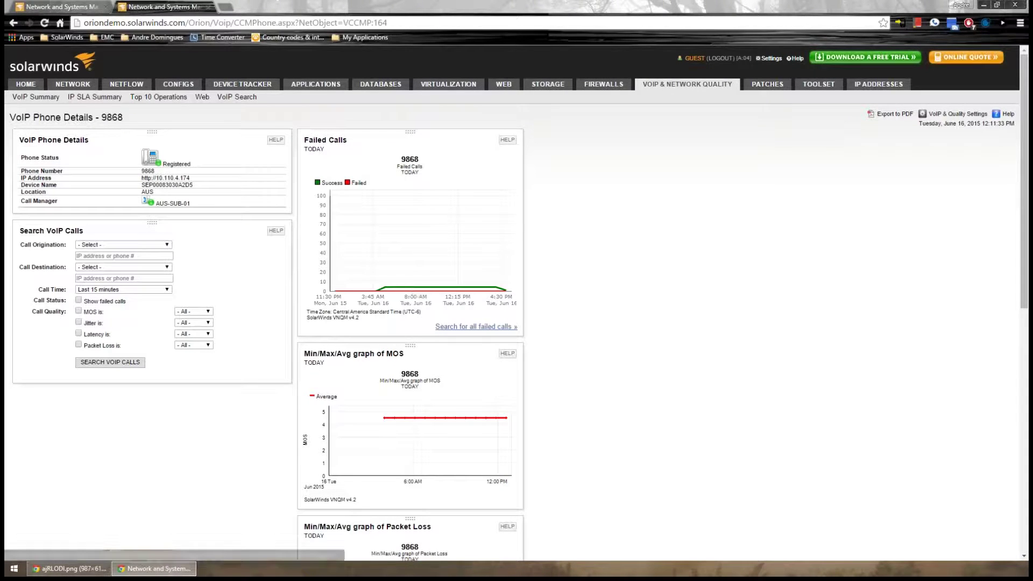
Scroll through phone 9868's MOS, packet loss, jitter and latency charts
{"action": "scroll", "coordinate": [388, 232], "scroll_direction": "down", "scroll_amount": 3}
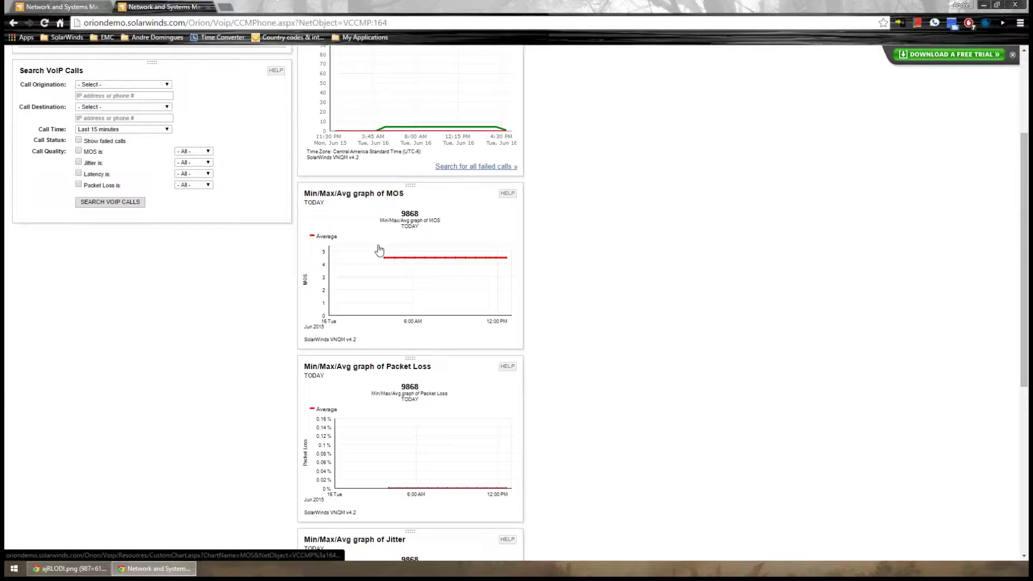
{"action": "scroll", "coordinate": [378, 253], "scroll_direction": "down", "scroll_amount": 5}
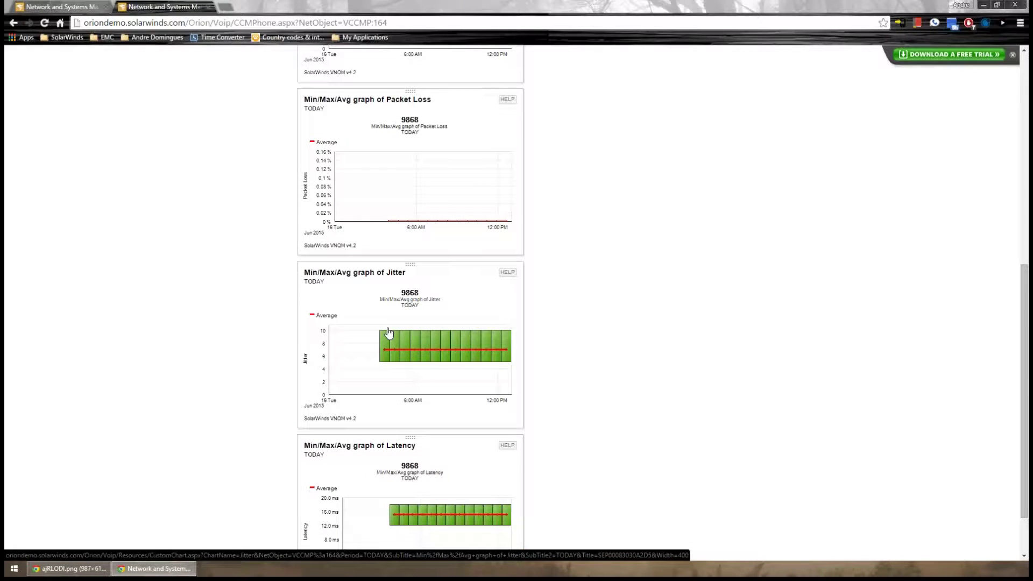
{"action": "scroll", "coordinate": [389, 333], "scroll_direction": "down", "scroll_amount": 1}
Run the VoIP call search, listing 106 calls from the last 15 minutes
{"action": "scroll", "coordinate": [387, 331], "scroll_direction": "up", "scroll_amount": 9}
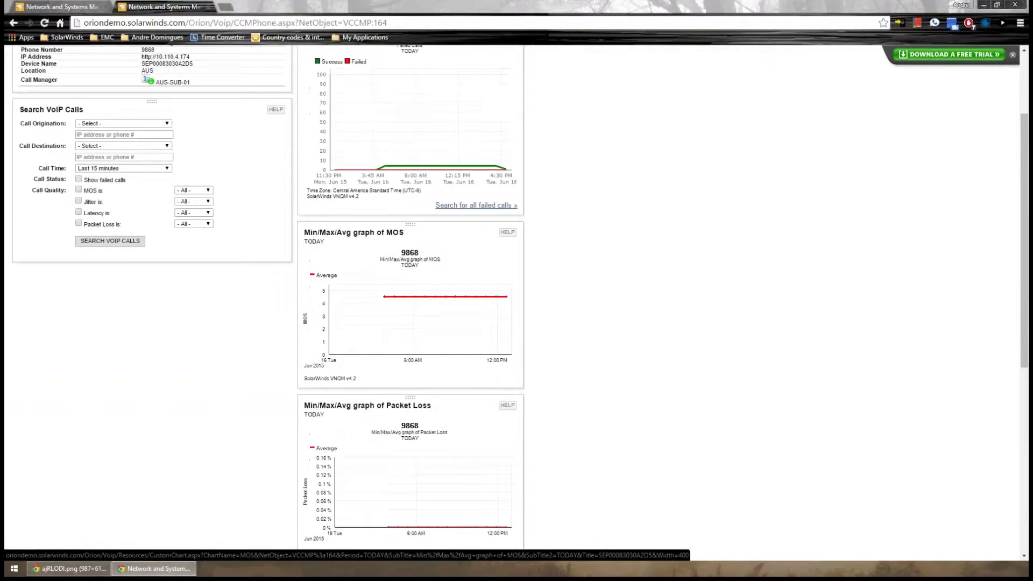
{"action": "double_click", "coordinate": [151, 171]}
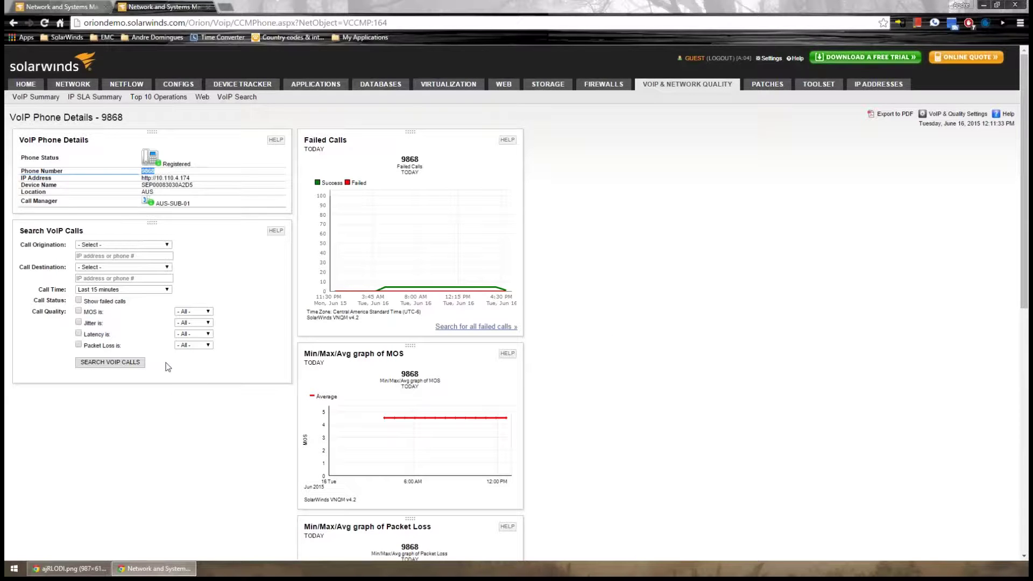
{"action": "left_click", "coordinate": [120, 361]}
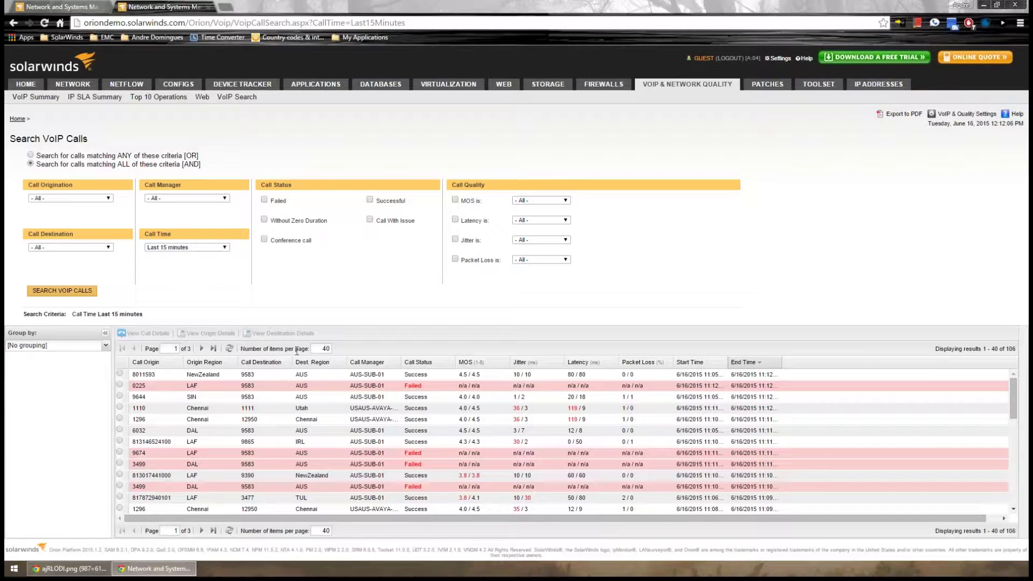
Open the VoIP Call Details for the Chennai-to-Utah call 1110 → 1111
{"action": "left_click", "coordinate": [119, 407]}
{"action": "left_click", "coordinate": [257, 334]}
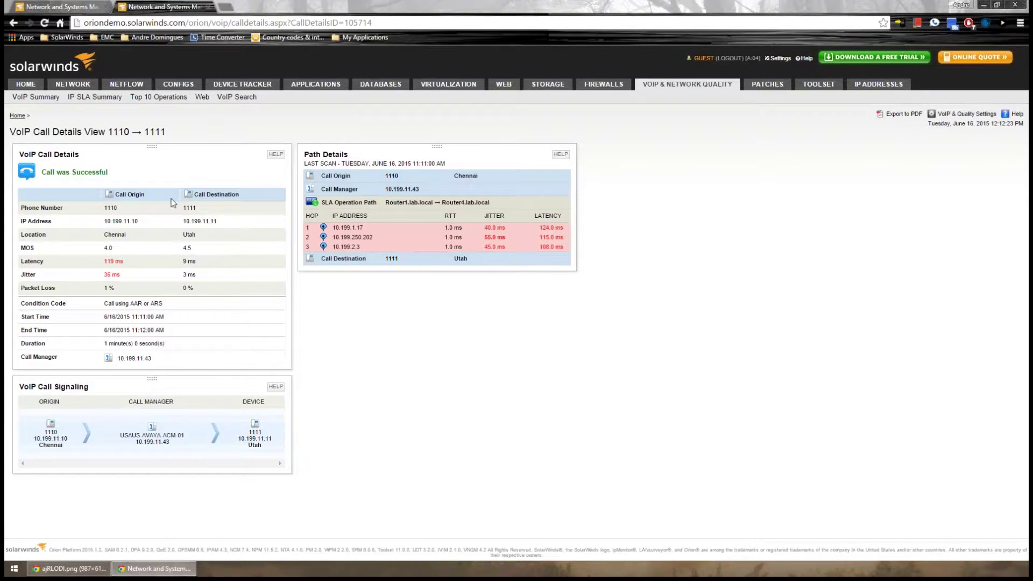
Note the call's 119 ms latency, return to the 106-call search results, then to the VoIP summary
{"action": "left_click_drag", "start_coordinate": [133, 265], "coordinate": [102, 262]}
{"action": "left_click", "coordinate": [350, 339]}
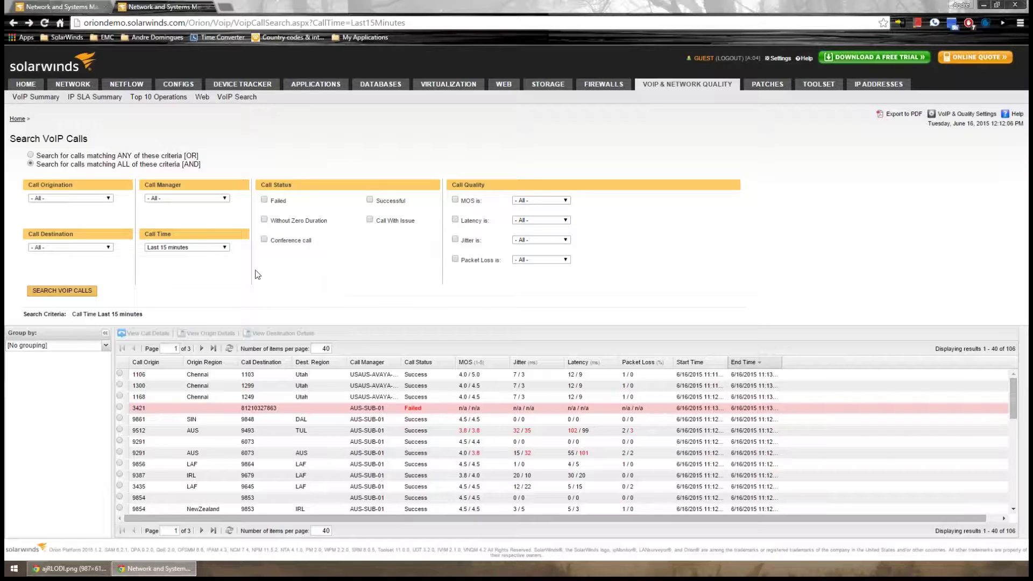
{"action": "left_click", "coordinate": [657, 82]}
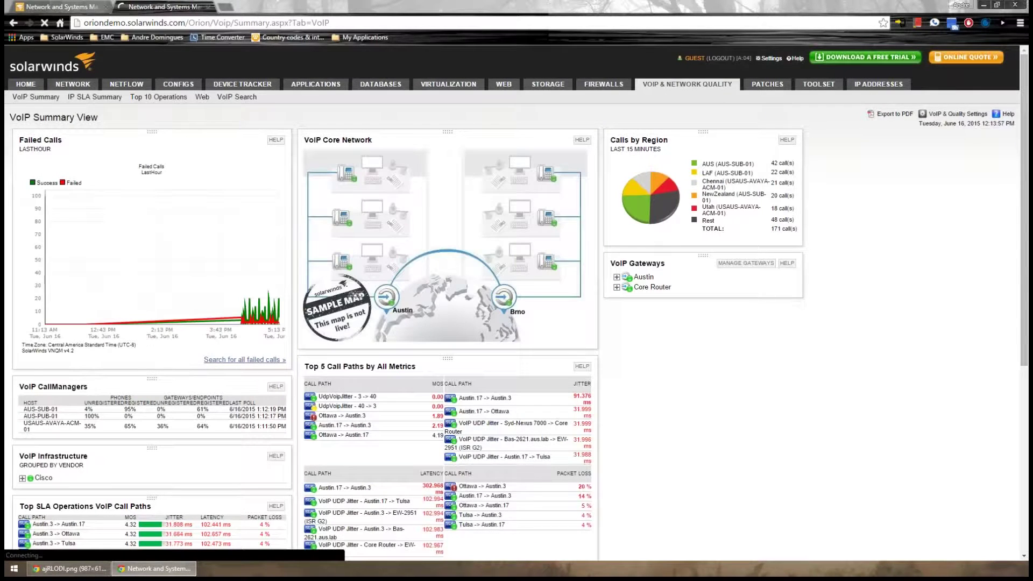
{"action": "left_click", "coordinate": [51, 423]}
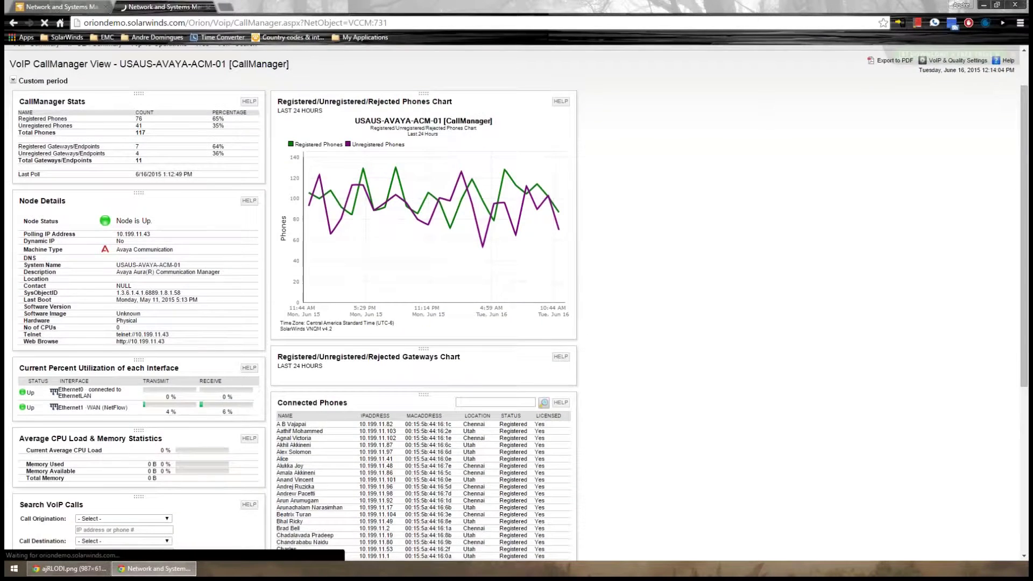
{"action": "scroll", "coordinate": [159, 226], "scroll_direction": "down", "scroll_amount": 3}
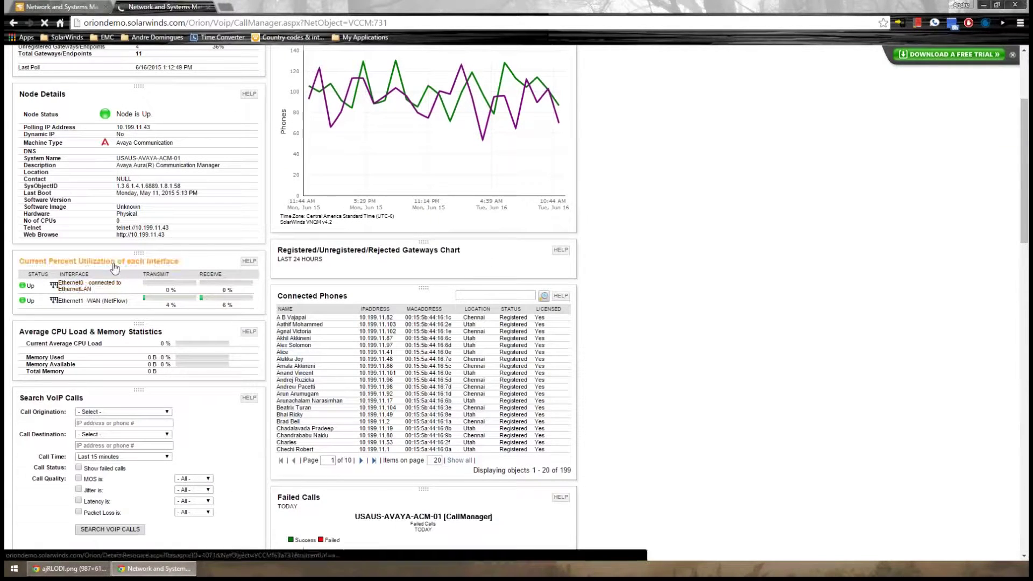
{"action": "scroll", "coordinate": [131, 278], "scroll_direction": "down", "scroll_amount": 1}
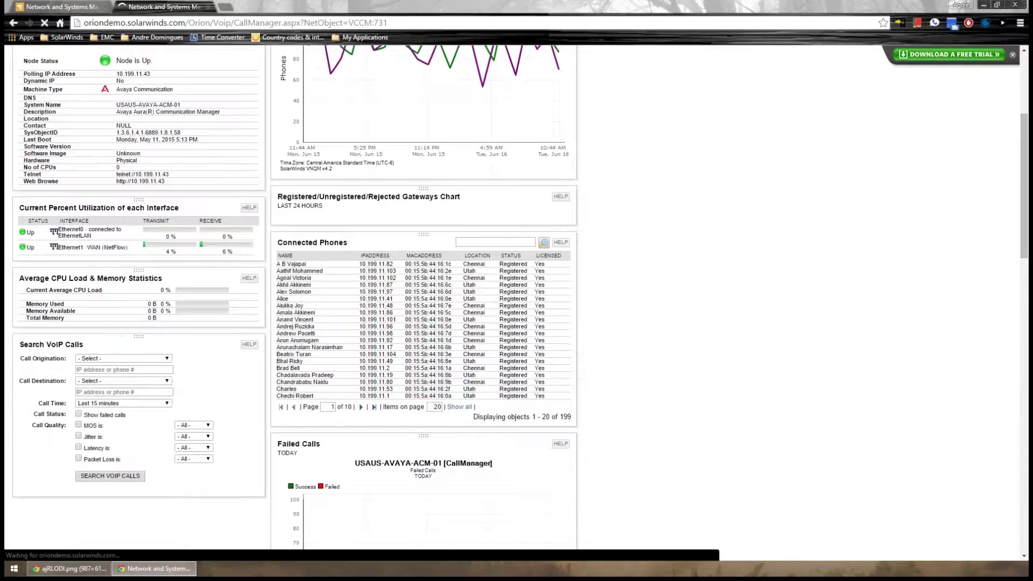
{"action": "scroll", "coordinate": [306, 409], "scroll_direction": "down", "scroll_amount": 2}
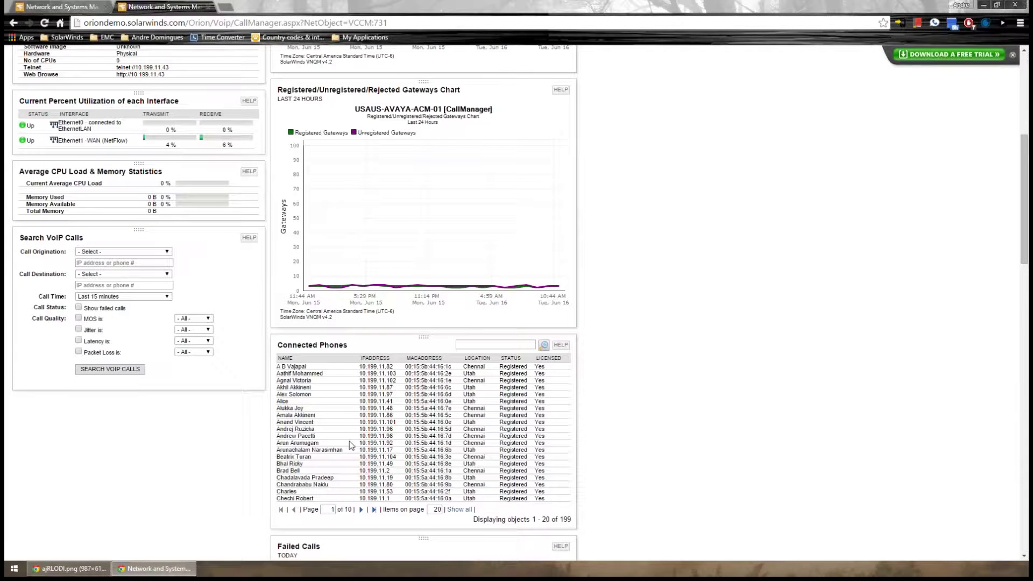
{"action": "scroll", "coordinate": [349, 444], "scroll_direction": "down", "scroll_amount": 15}
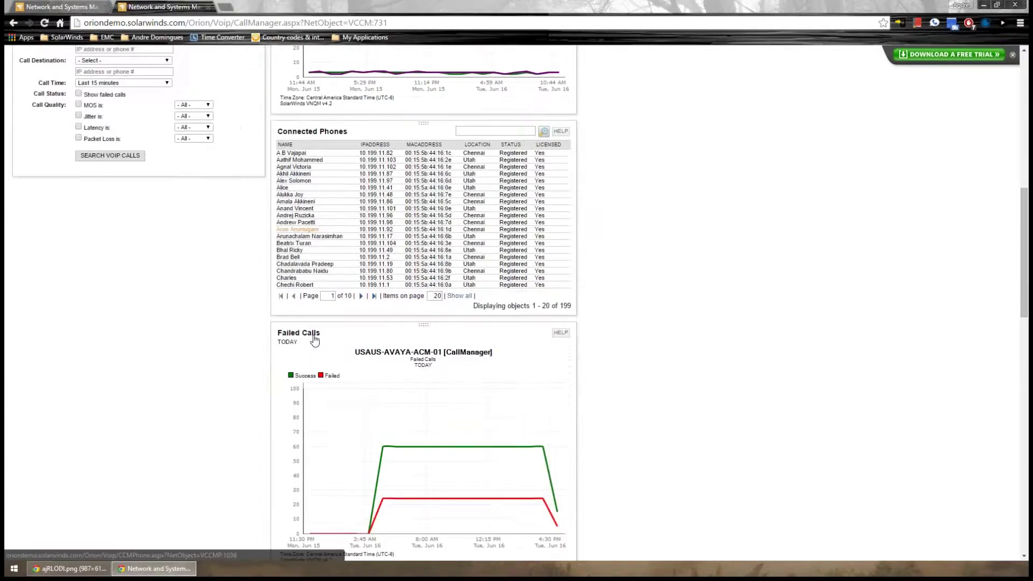
{"action": "scroll", "coordinate": [327, 337], "scroll_direction": "down", "scroll_amount": 6}
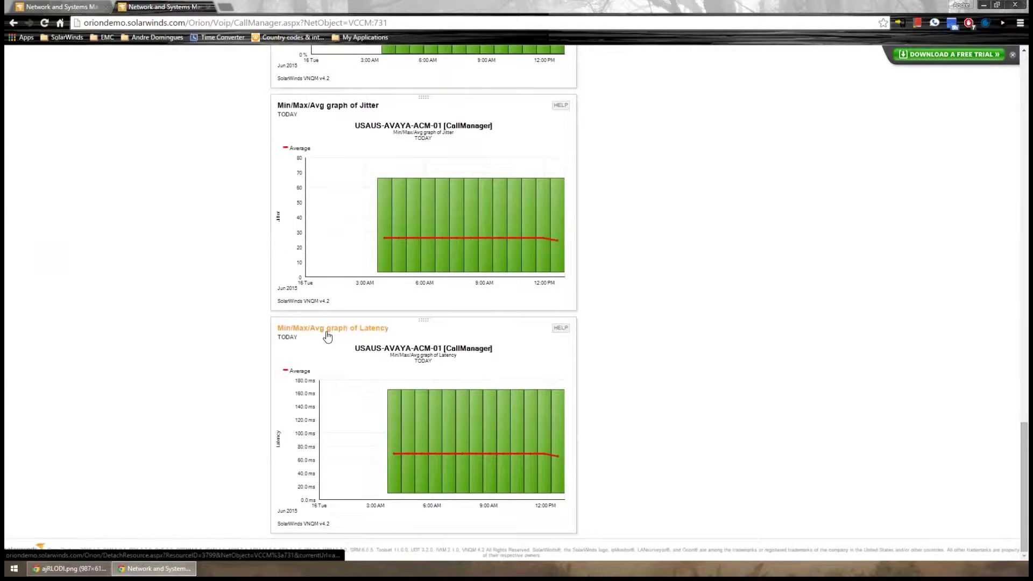
{"action": "scroll", "coordinate": [333, 331], "scroll_direction": "up", "scroll_amount": 6}
{"action": "scroll", "coordinate": [338, 327], "scroll_direction": "up", "scroll_amount": 8}
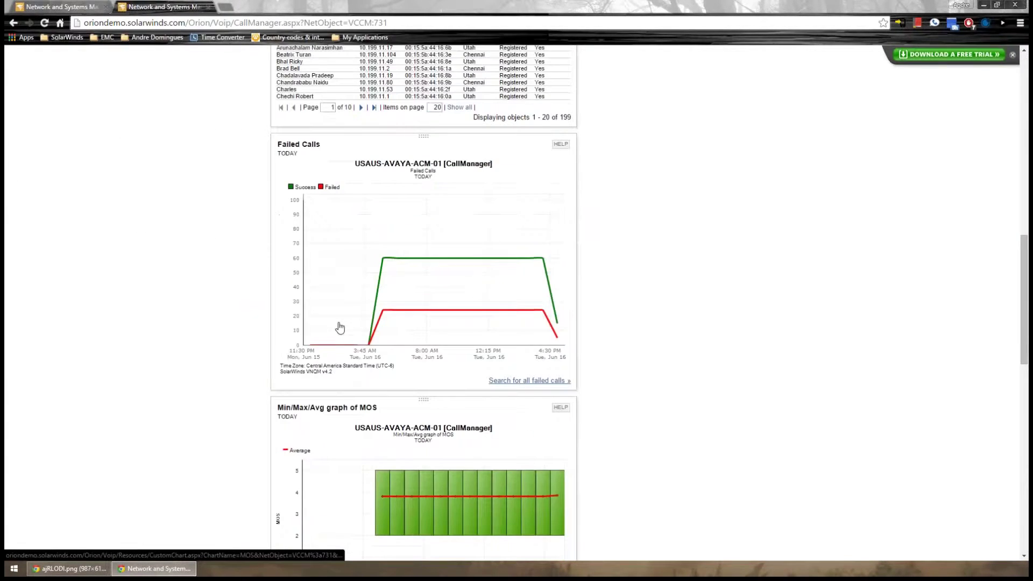
{"action": "scroll", "coordinate": [340, 327], "scroll_direction": "up", "scroll_amount": 5}
{"action": "scroll", "coordinate": [322, 321], "scroll_direction": "up", "scroll_amount": 9}
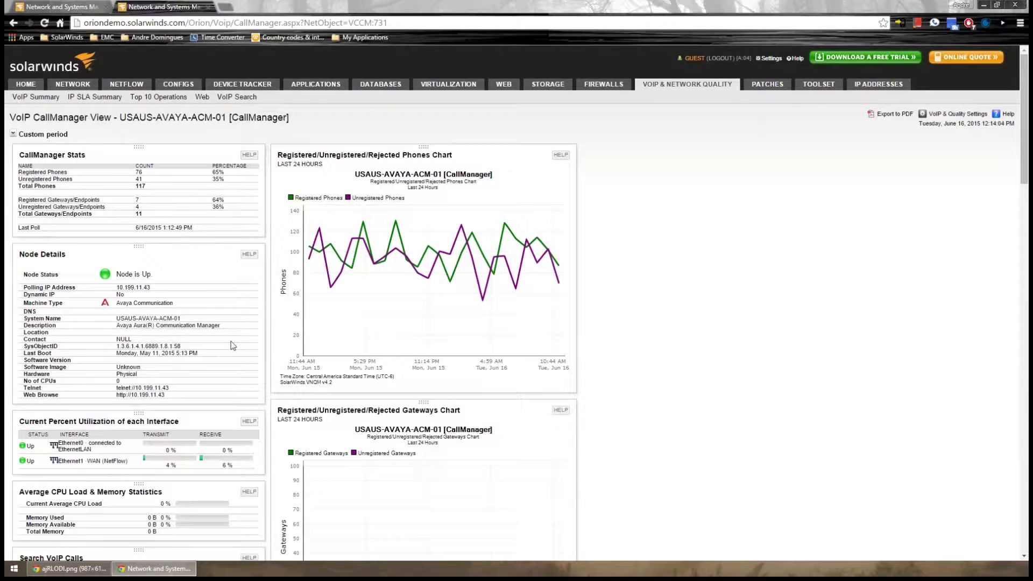
{"action": "left_click_drag", "start_coordinate": [114, 305], "coordinate": [197, 308]}
{"action": "left_click", "coordinate": [198, 308]}
{"action": "key", "text": "alt+Left"}
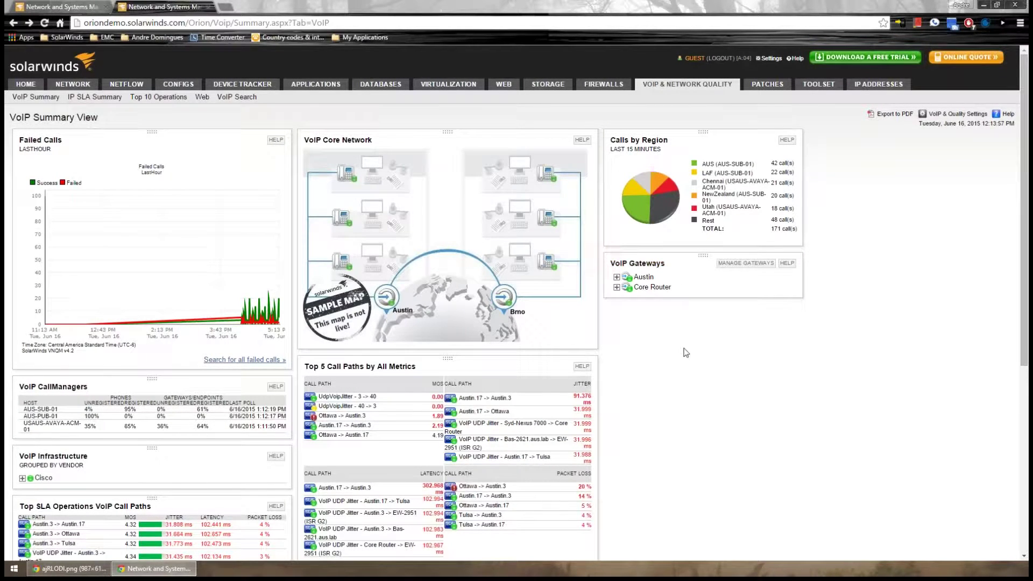
Expand the Austin gateway's trunks and open its detail view, noting the quality issues panel
{"action": "left_click", "coordinate": [617, 277]}
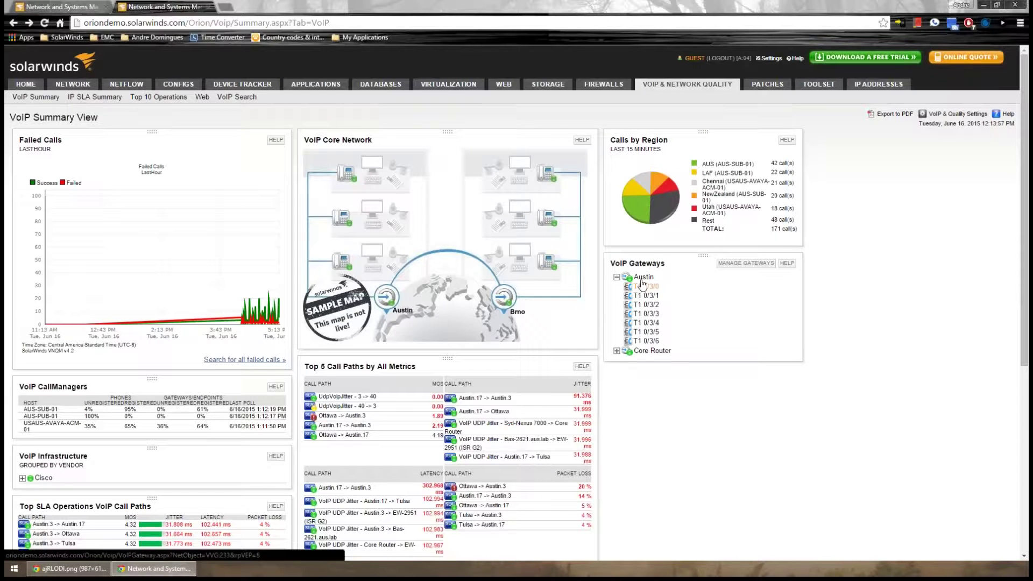
{"action": "left_click", "coordinate": [643, 278]}
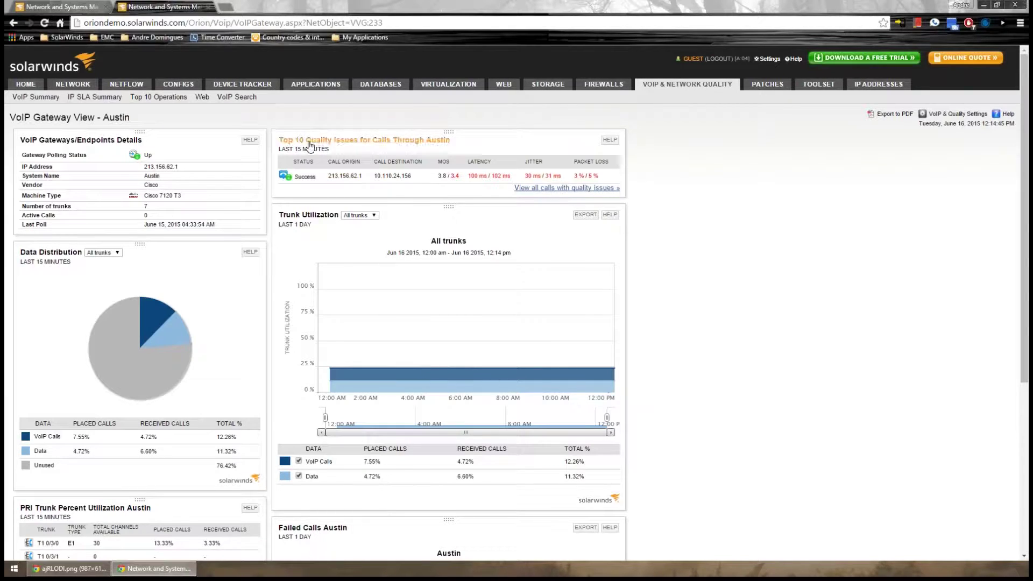
{"action": "left_click_drag", "start_coordinate": [451, 141], "coordinate": [312, 141]}
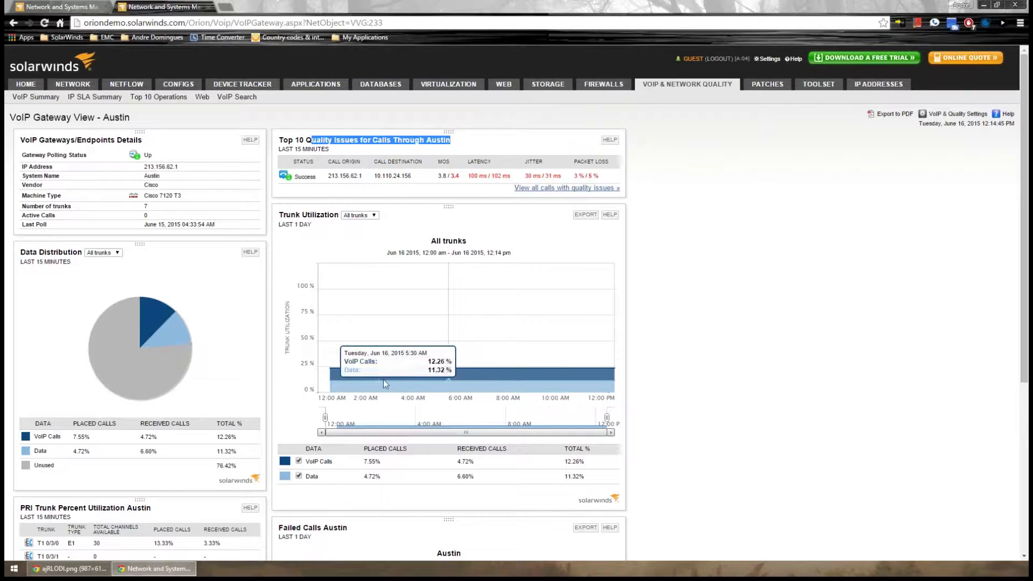
{"action": "left_click", "coordinate": [349, 350]}
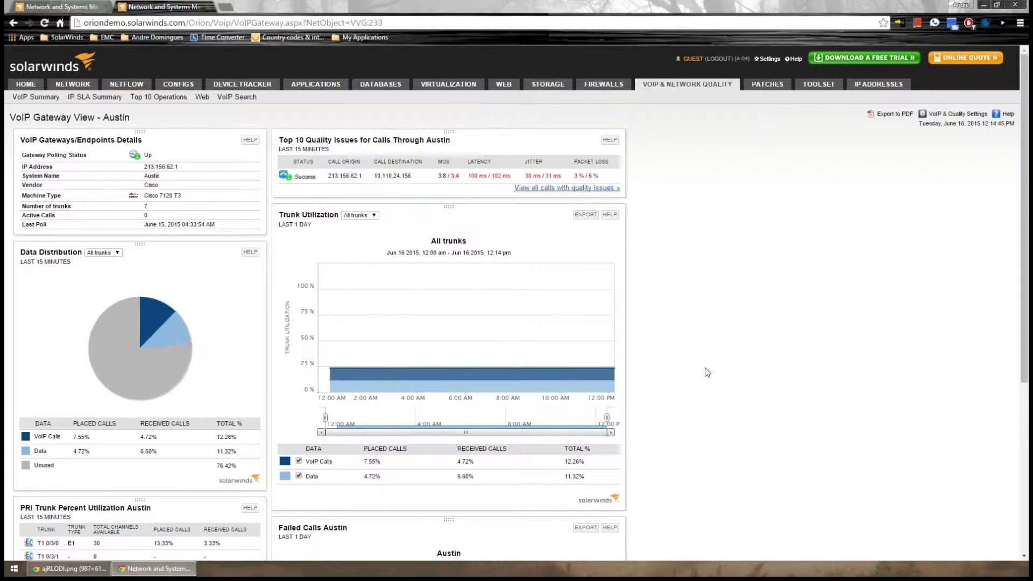
Chart utilization for individual trunks, then return the chart to all trunks
{"action": "left_click", "coordinate": [368, 216]}
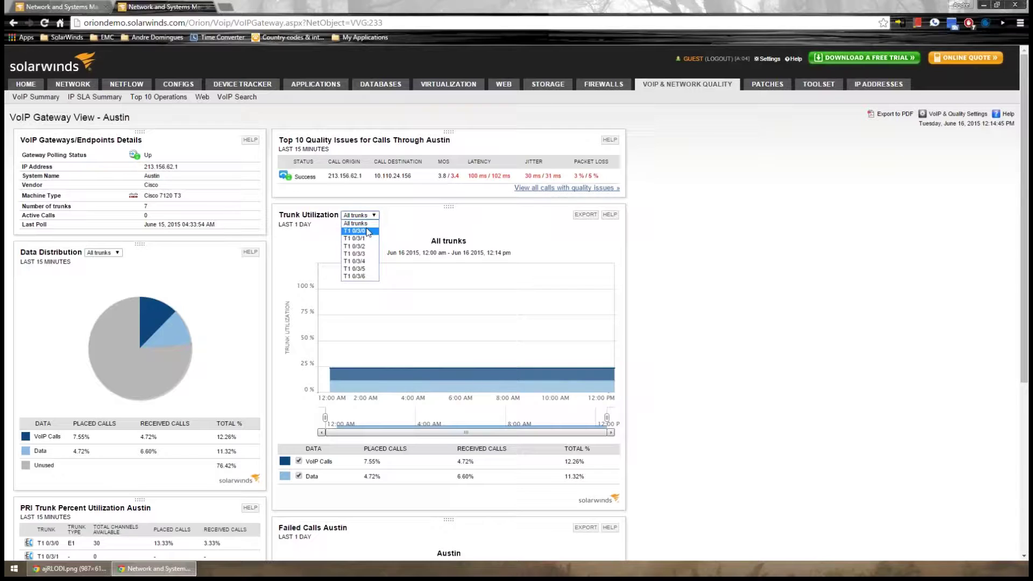
{"action": "left_click", "coordinate": [364, 231]}
{"action": "left_click", "coordinate": [359, 216]}
{"action": "left_click", "coordinate": [358, 231]}
{"action": "left_click", "coordinate": [360, 215]}
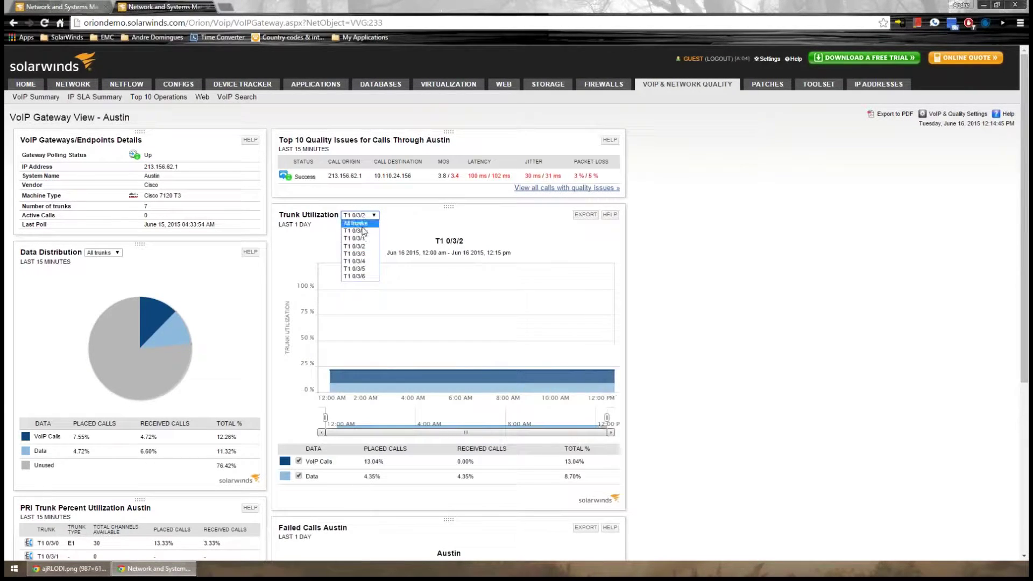
{"action": "left_click", "coordinate": [355, 224]}
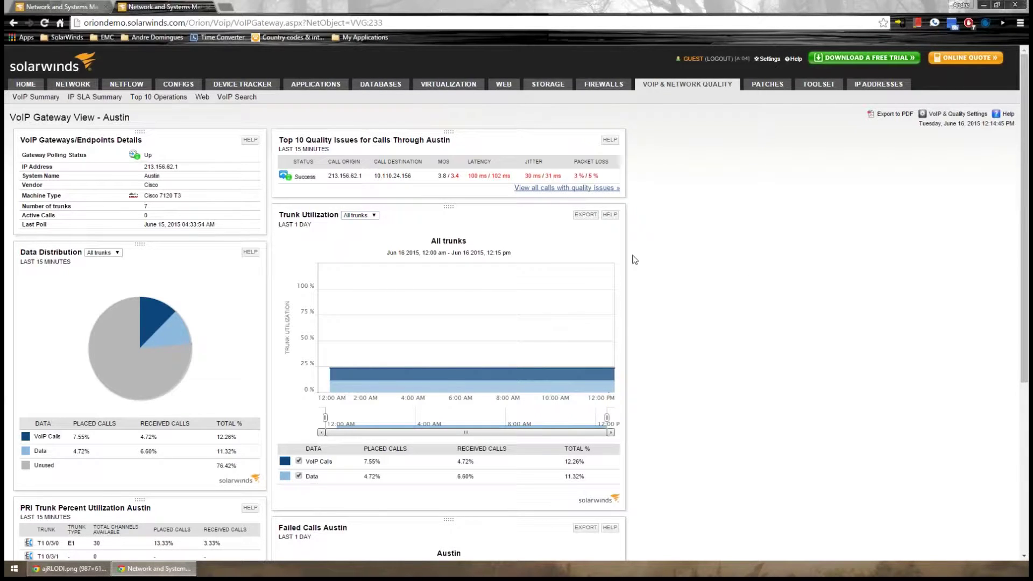
Review the top call issue and the Cisco 7120 T3 machine type, then return to VoIP Summary
{"action": "left_click_drag", "start_coordinate": [441, 175], "coordinate": [599, 175]}
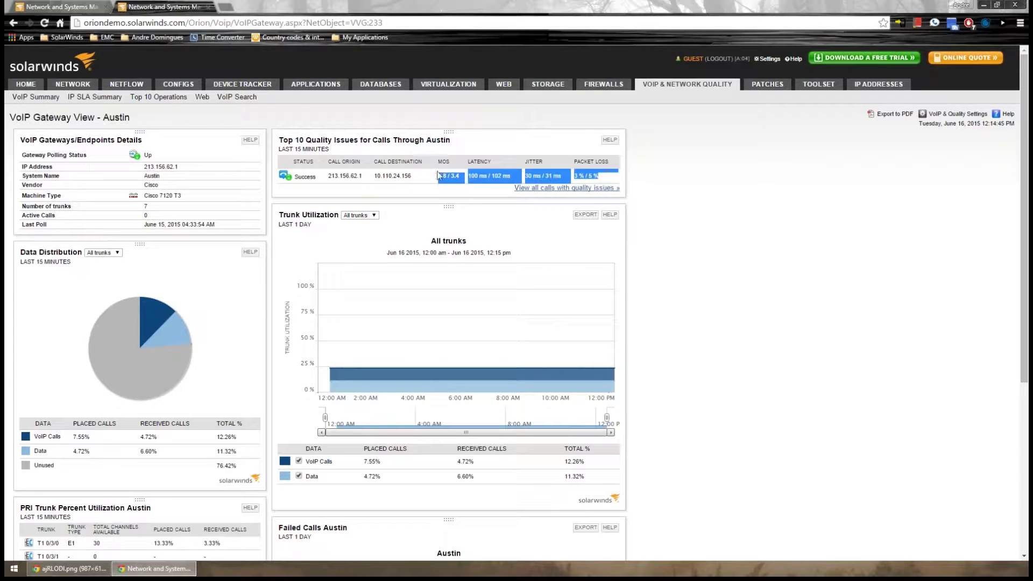
{"action": "mouse_move", "coordinate": [428, 399]}
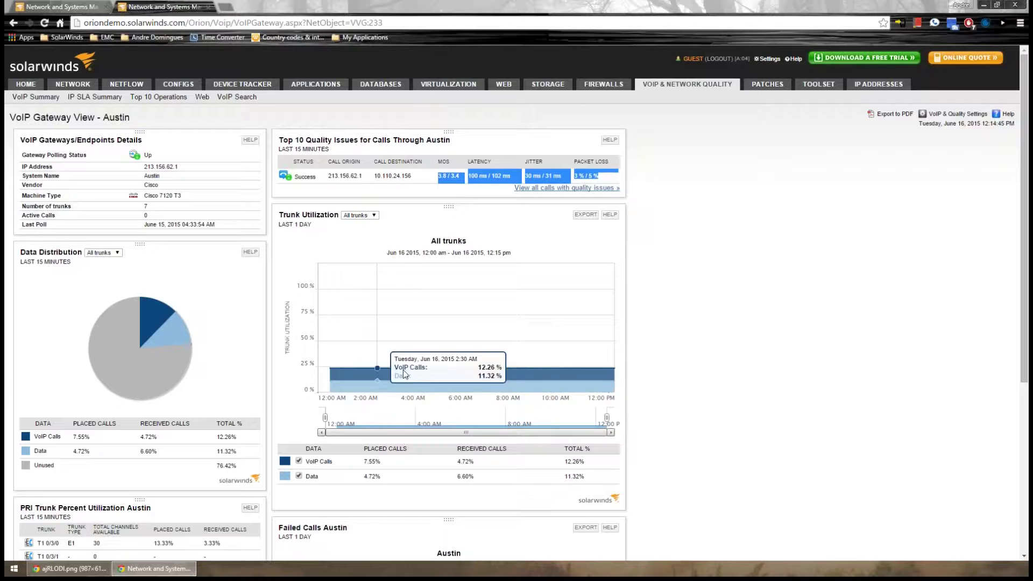
{"action": "scroll", "coordinate": [413, 366], "scroll_direction": "down", "scroll_amount": 5}
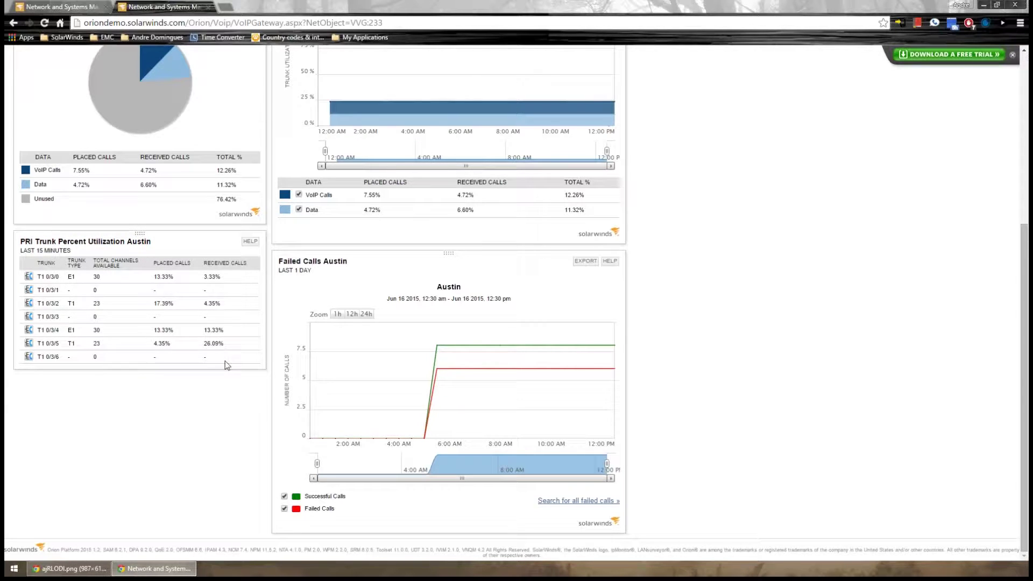
{"action": "scroll", "coordinate": [276, 393], "scroll_direction": "up", "scroll_amount": 2}
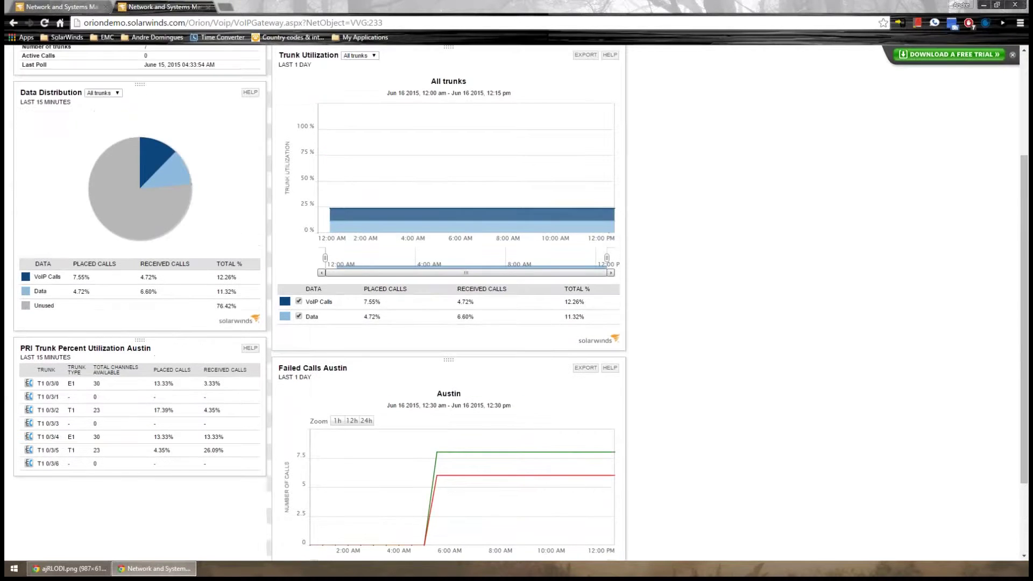
{"action": "scroll", "coordinate": [516, 304], "scroll_direction": "up", "scroll_amount": 3}
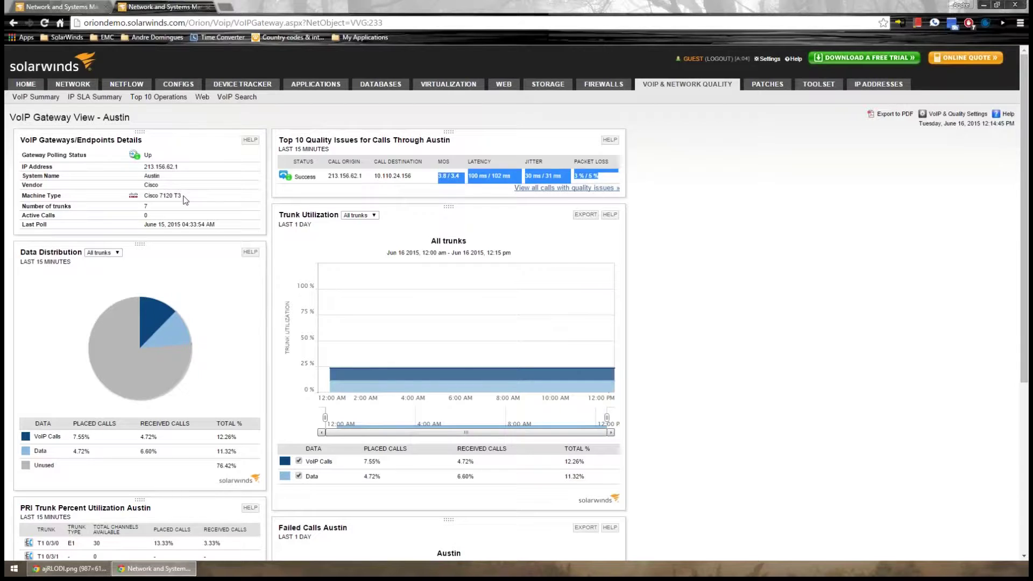
{"action": "left_click_drag", "start_coordinate": [182, 196], "coordinate": [145, 195]}
{"action": "left_click", "coordinate": [854, 315]}
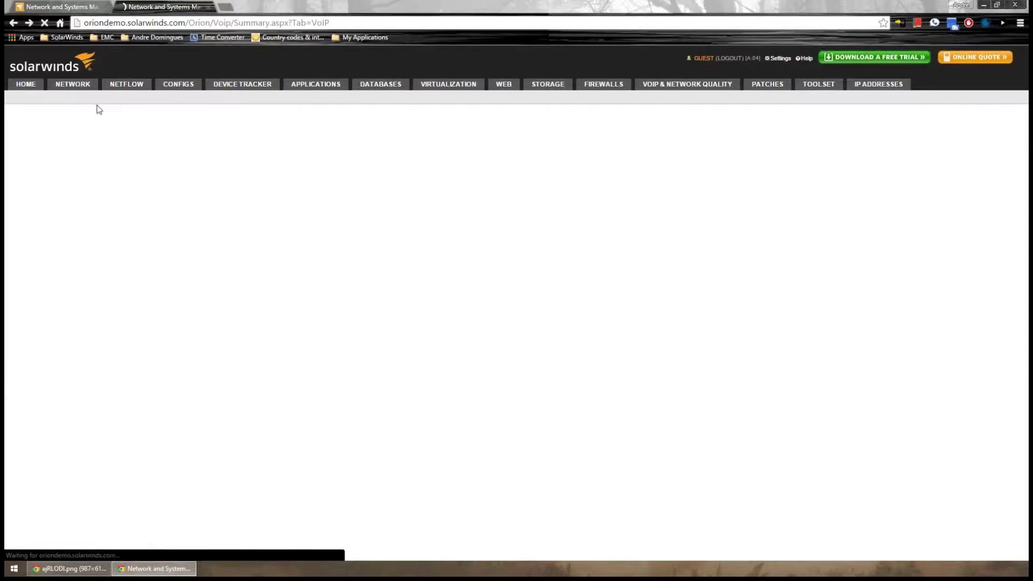
Open the IP SLA Summary and browse operations by status, noting the UDP Jitter type
{"action": "left_click", "coordinate": [94, 96]}
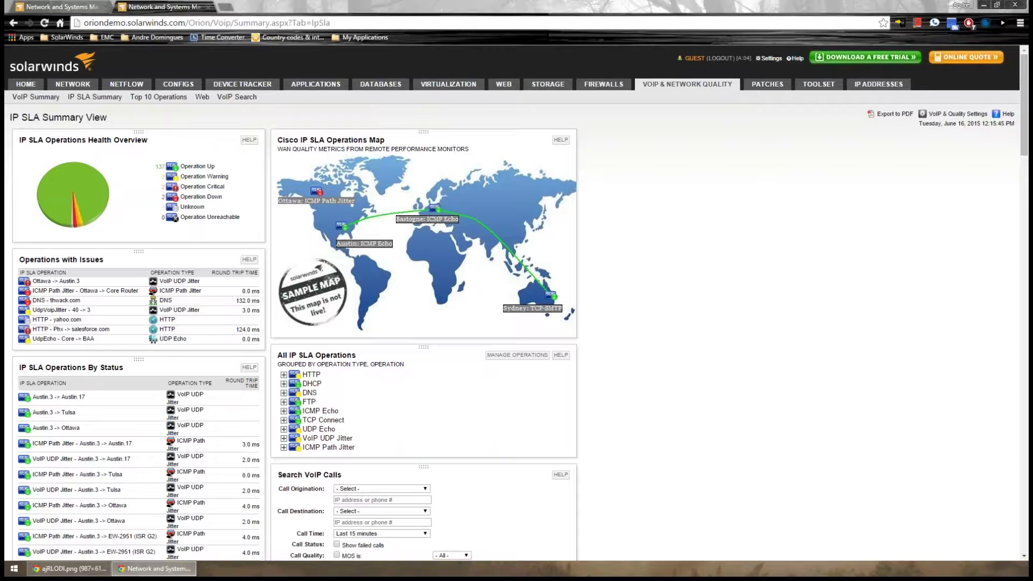
{"action": "mouse_move", "coordinate": [126, 84]}
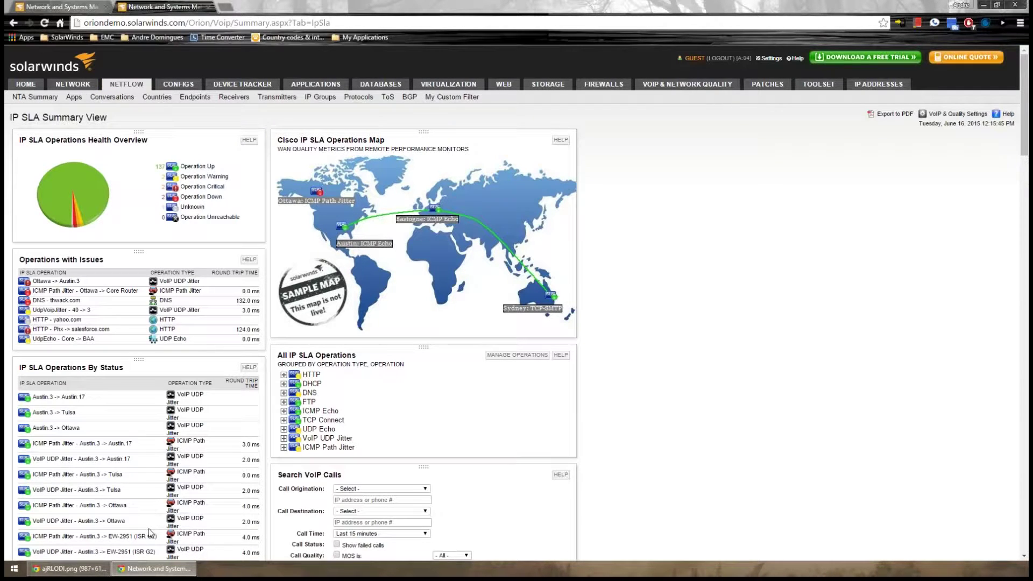
{"action": "scroll", "coordinate": [150, 532], "scroll_direction": "down", "scroll_amount": 4}
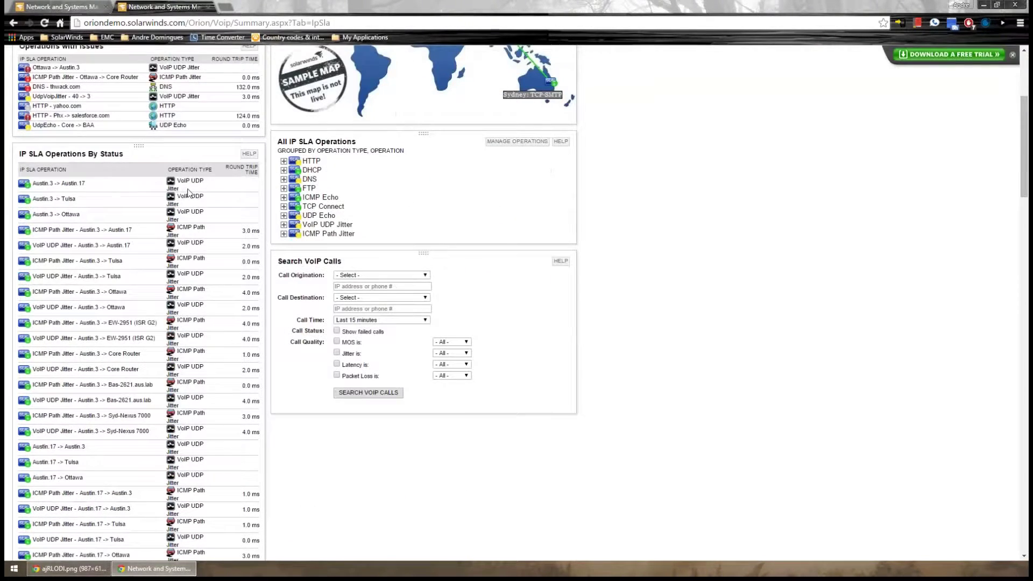
{"action": "left_click_drag", "start_coordinate": [195, 181], "coordinate": [180, 189]}
{"action": "scroll", "coordinate": [121, 315], "scroll_direction": "down", "scroll_amount": 4}
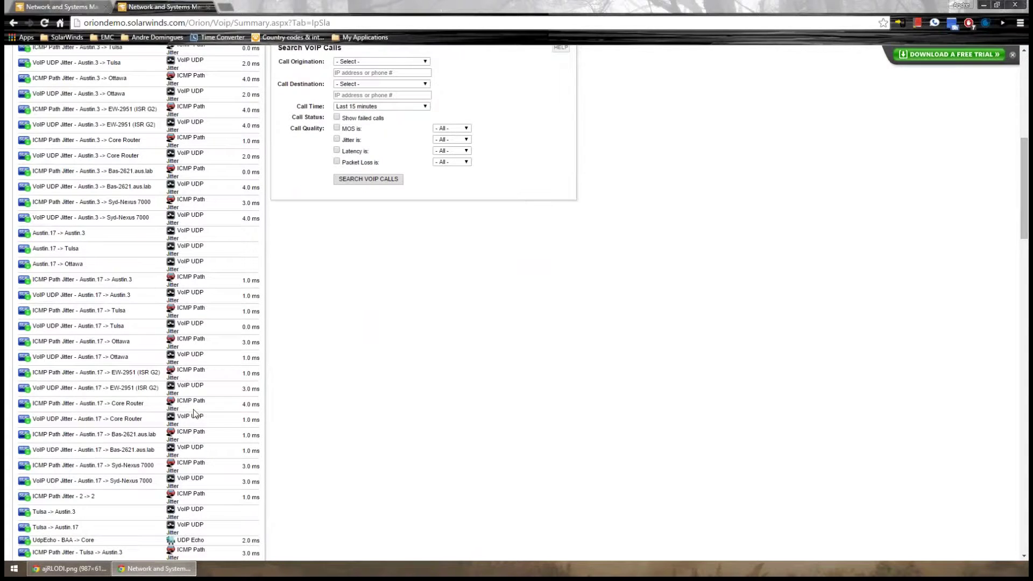
{"action": "scroll", "coordinate": [194, 413], "scroll_direction": "down", "scroll_amount": 7}
Note the DNS and ICMP Echo rows, then open the Austin.3 -> Austin.17 operation
{"action": "double_click", "coordinate": [187, 424]}
{"action": "scroll", "coordinate": [184, 432], "scroll_direction": "down", "scroll_amount": 6}
{"action": "mouse_move", "coordinate": [190, 410]}
{"action": "left_mouse_down"}
{"action": "mouse_move", "coordinate": [178, 414]}
{"action": "mouse_move", "coordinate": [192, 401]}
{"action": "left_mouse_up"}
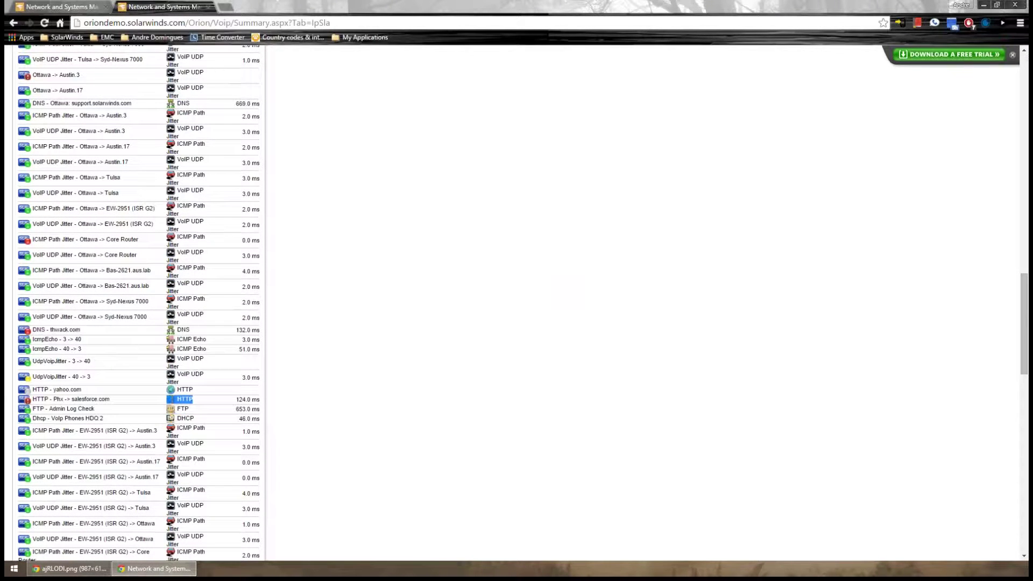
{"action": "left_click_drag", "start_coordinate": [218, 338], "coordinate": [177, 339]}
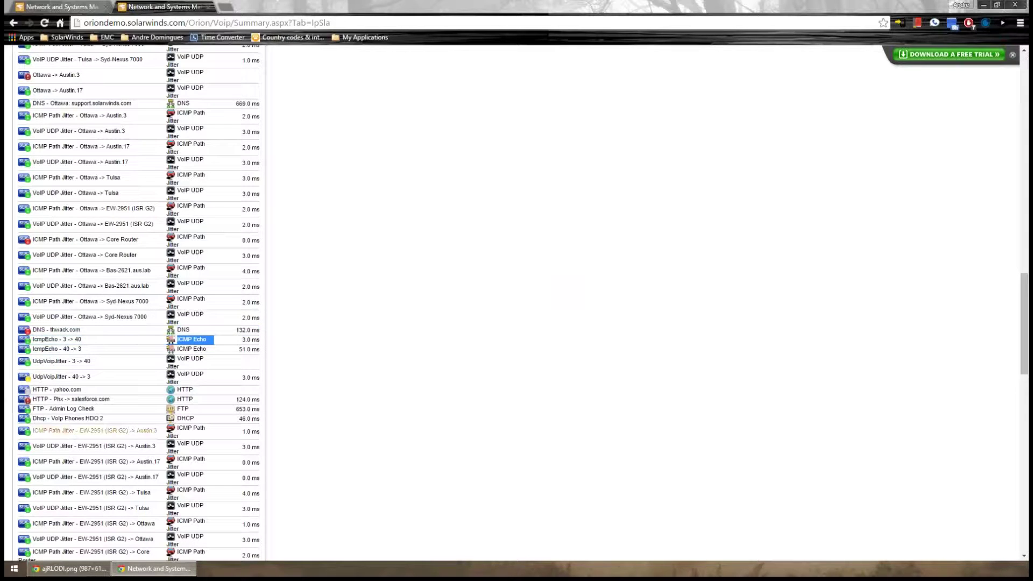
{"action": "scroll", "coordinate": [178, 338], "scroll_direction": "up", "scroll_amount": 4}
{"action": "scroll", "coordinate": [73, 418], "scroll_direction": "up", "scroll_amount": 15}
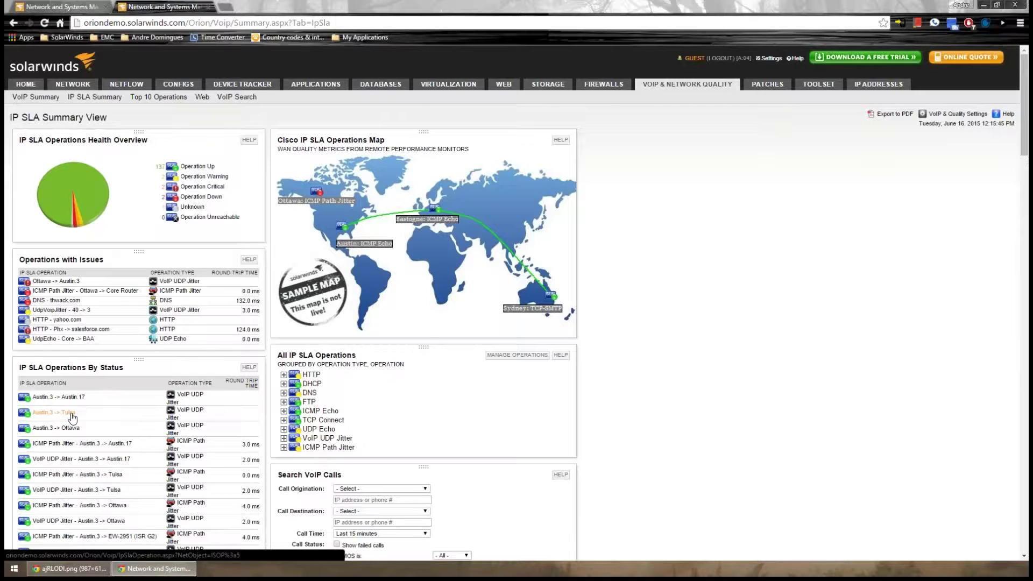
{"action": "left_click", "coordinate": [59, 397]}
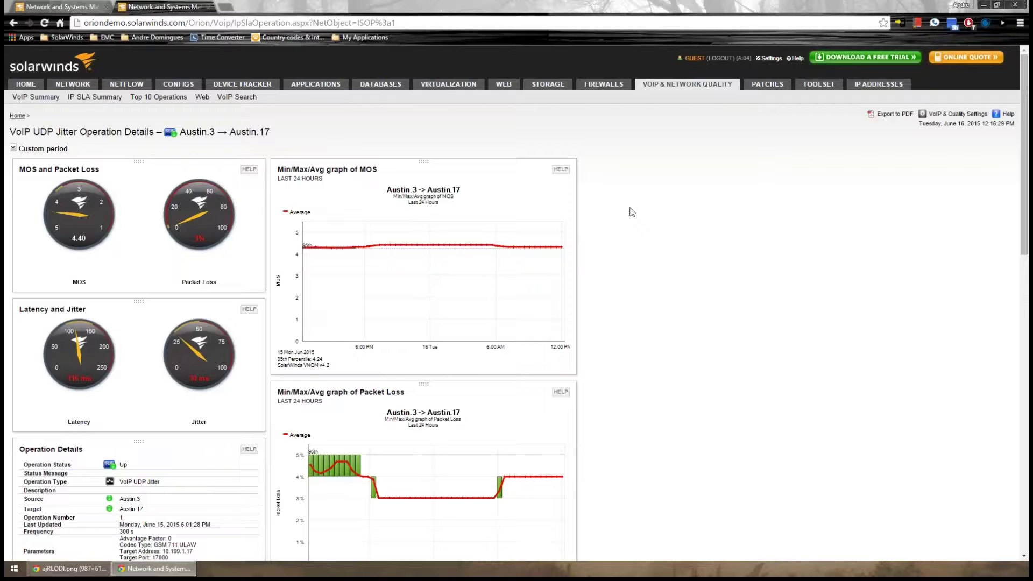
Point out the UDP Jitter and Austin.3 parts of the operation page title
{"action": "scroll", "coordinate": [514, 214], "scroll_direction": "down", "scroll_amount": 1}
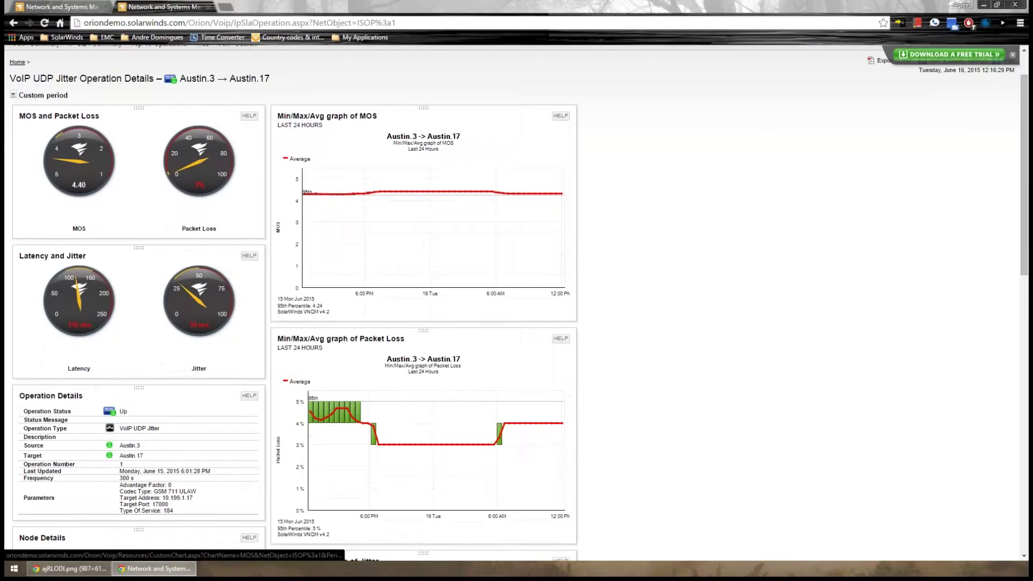
{"action": "left_click_drag", "start_coordinate": [40, 78], "coordinate": [85, 80]}
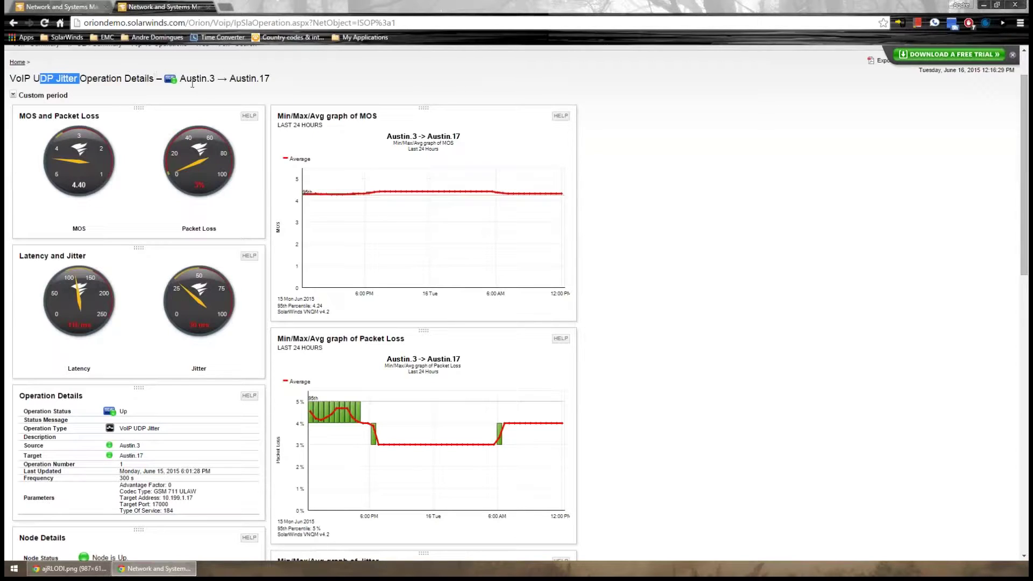
{"action": "left_click_drag", "start_coordinate": [183, 76], "coordinate": [271, 78]}
{"action": "left_click", "coordinate": [317, 92]}
Load the local Orion server 10.199.15.222 in a new browser tab
{"action": "key", "text": "ctrl+t"}
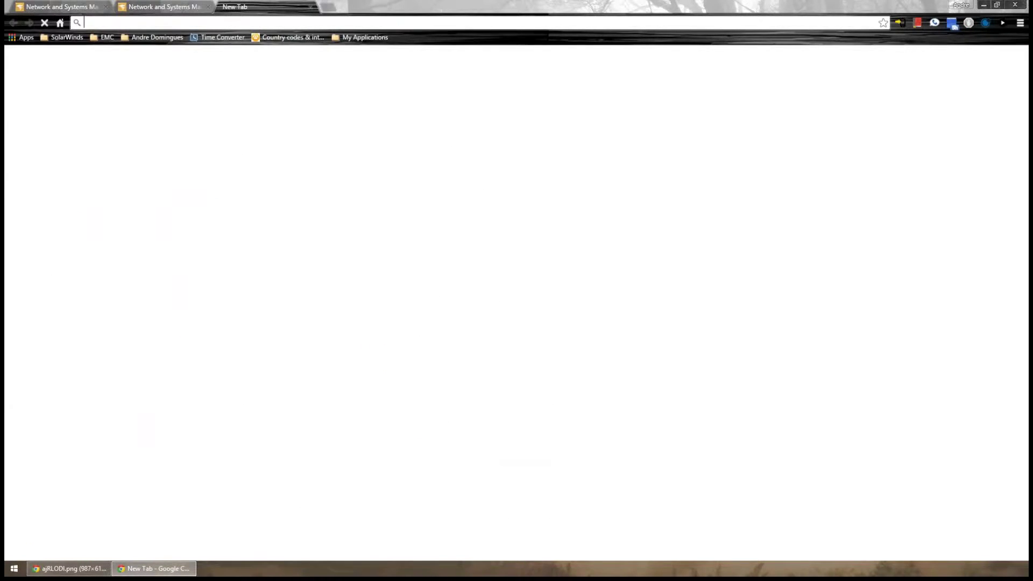
{"action": "type", "text": "10.199.15.222"}
{"action": "key", "text": "Return"}
Back on the demo tab, review the last-24-hour MOS, packet loss, jitter and latency graphs
{"action": "left_click", "coordinate": [161, 5]}
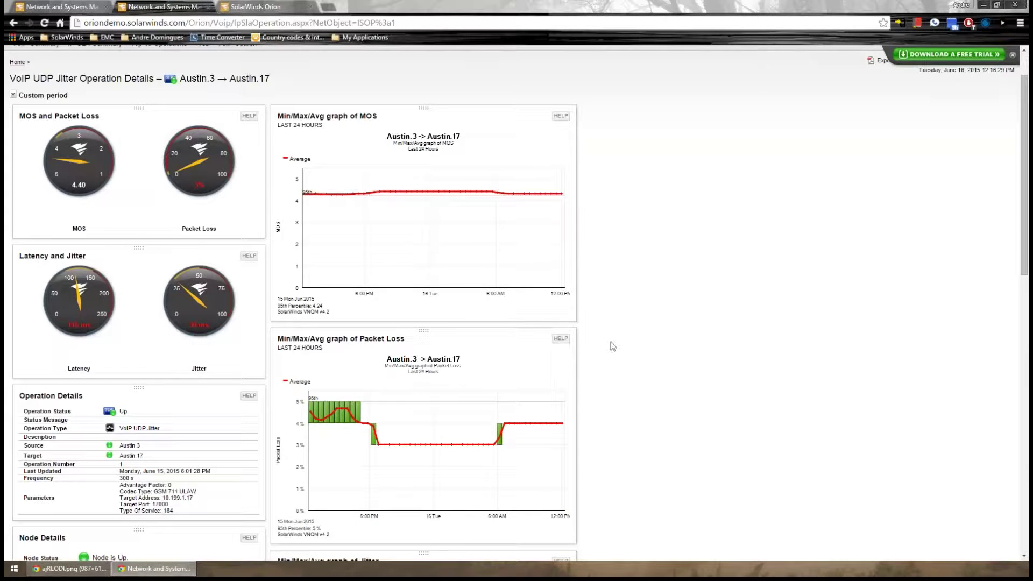
{"action": "scroll", "coordinate": [216, 324], "scroll_direction": "down", "scroll_amount": 10}
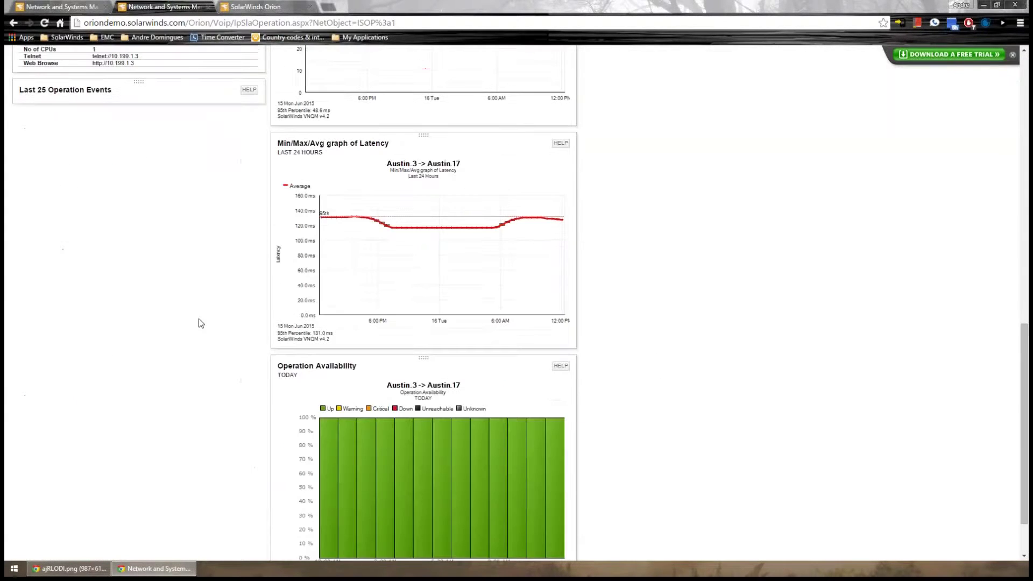
{"action": "scroll", "coordinate": [200, 322], "scroll_direction": "up", "scroll_amount": 8}
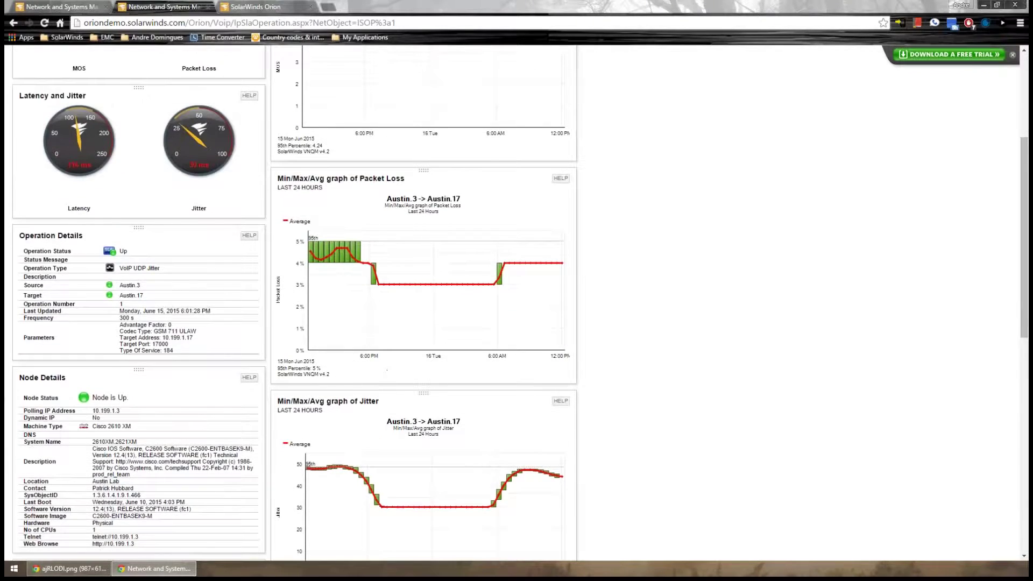
{"action": "scroll", "coordinate": [346, 147], "scroll_direction": "up", "scroll_amount": 2}
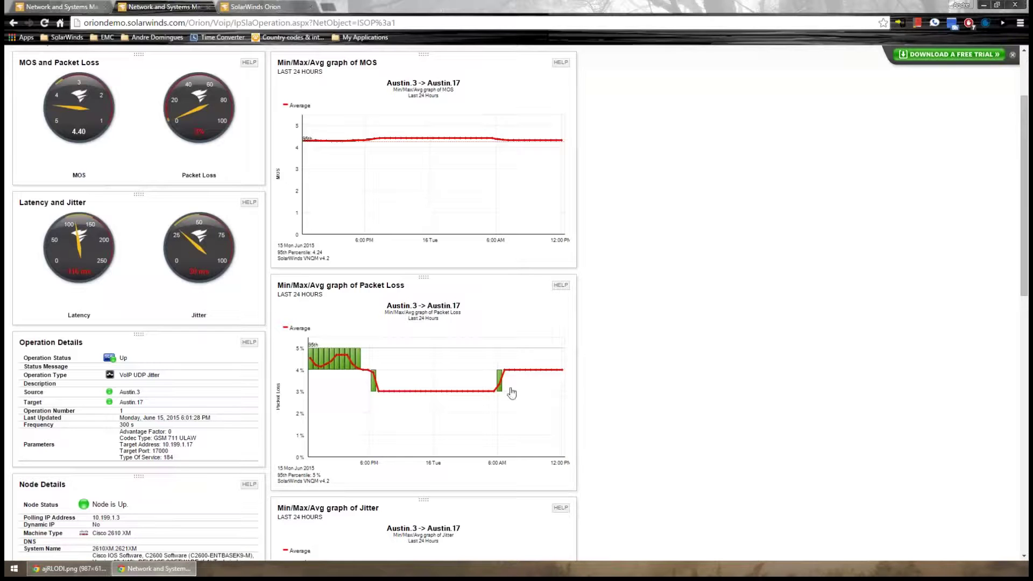
{"action": "scroll", "coordinate": [470, 402], "scroll_direction": "down", "scroll_amount": 6}
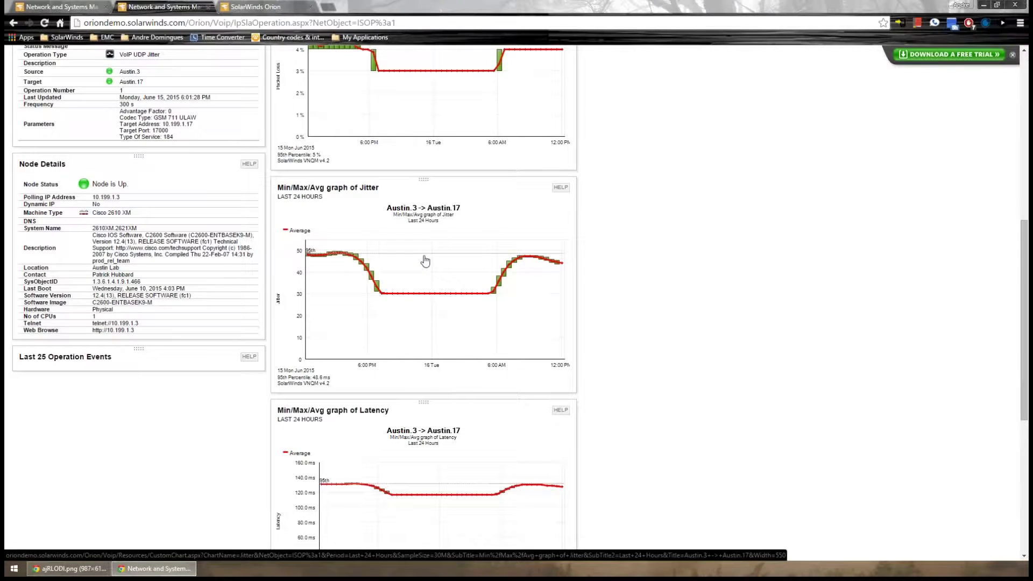
{"action": "scroll", "coordinate": [425, 261], "scroll_direction": "up", "scroll_amount": 8}
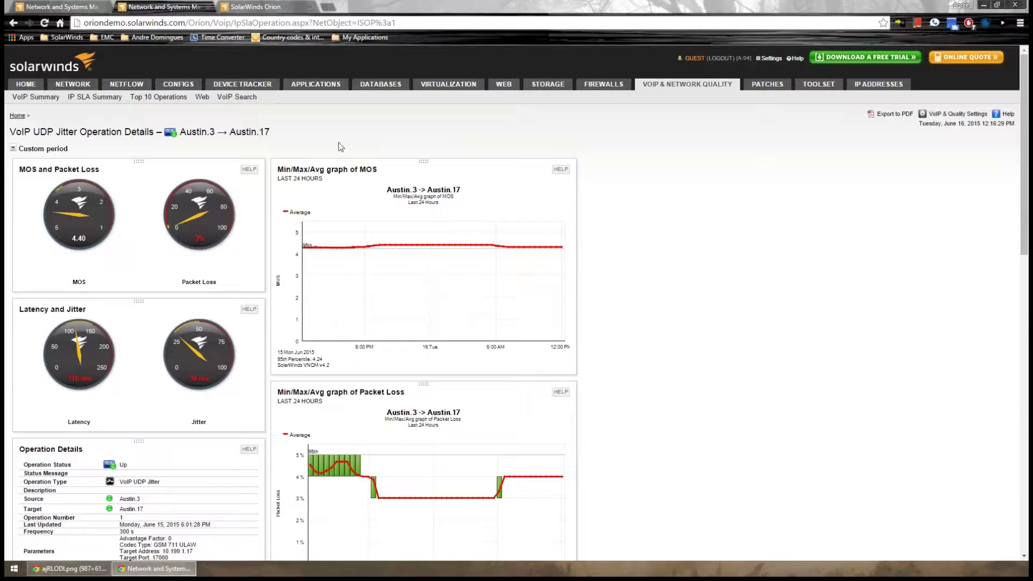
{"action": "left_click", "coordinate": [161, 98]}
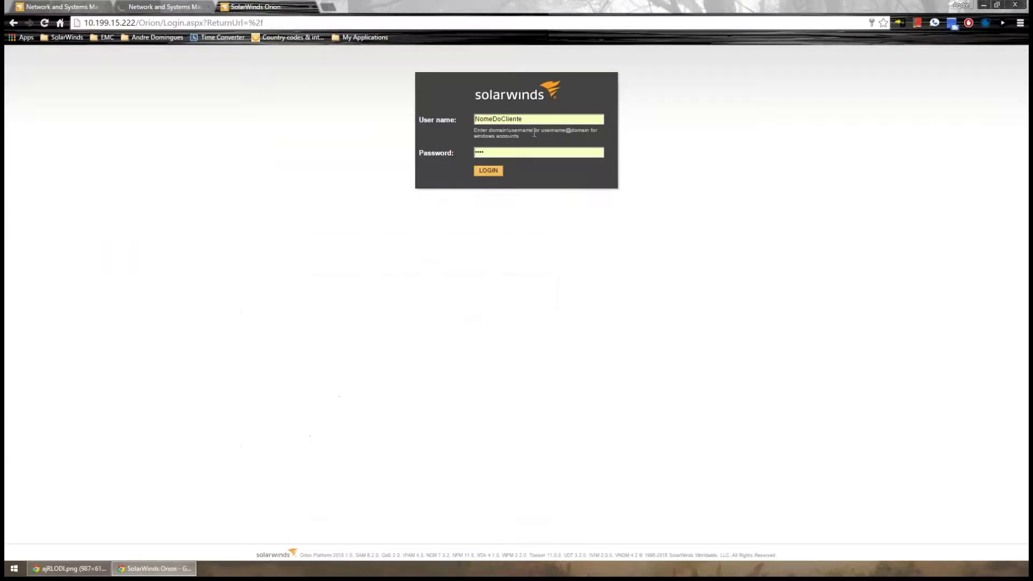
Log in to the local server as the admin user and open Manage IP SLA Operations
{"action": "double_click", "coordinate": [519, 119]}
{"action": "type", "text": "admin"}
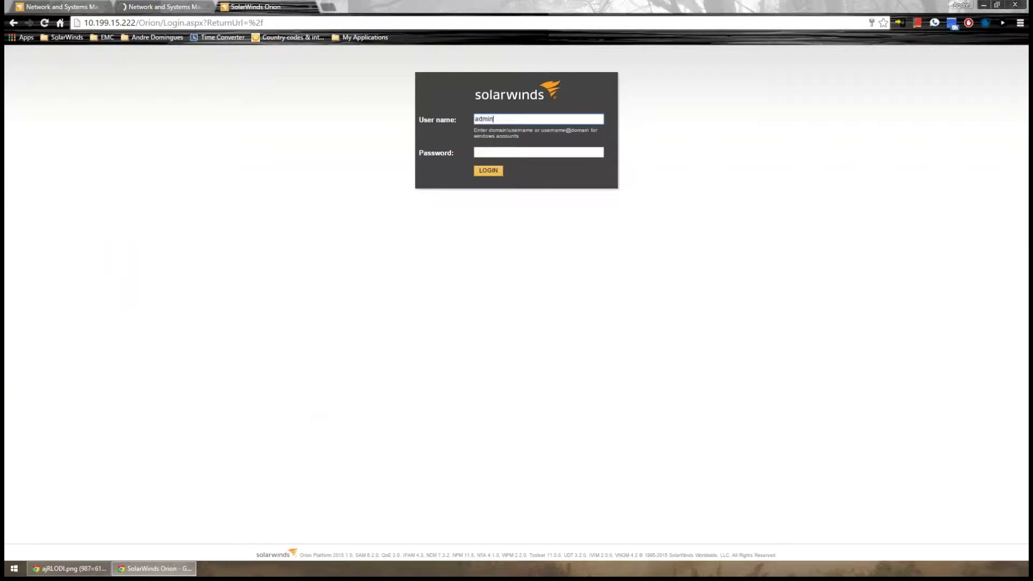
{"action": "key", "text": "Return"}
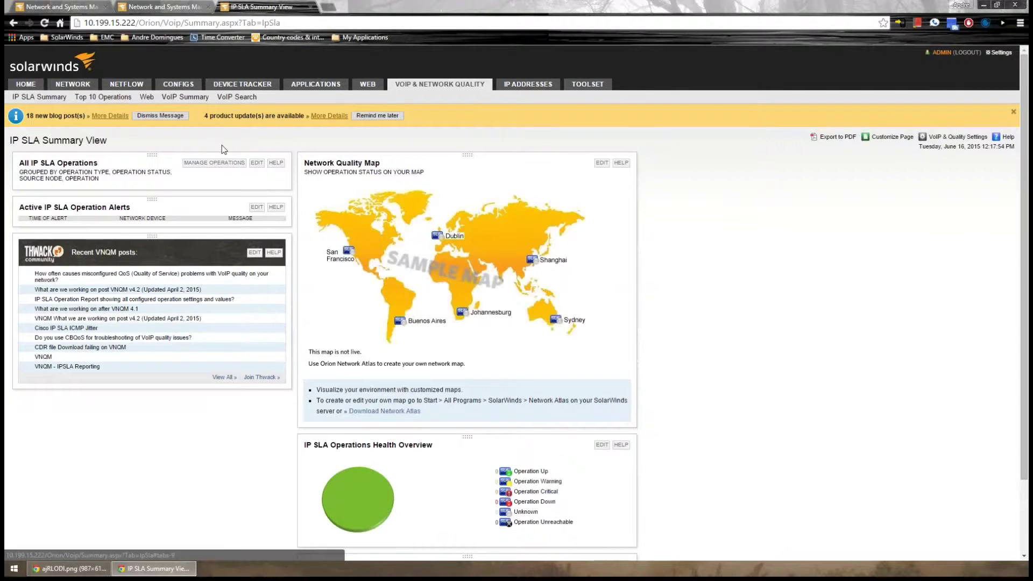
{"action": "left_click", "coordinate": [213, 163]}
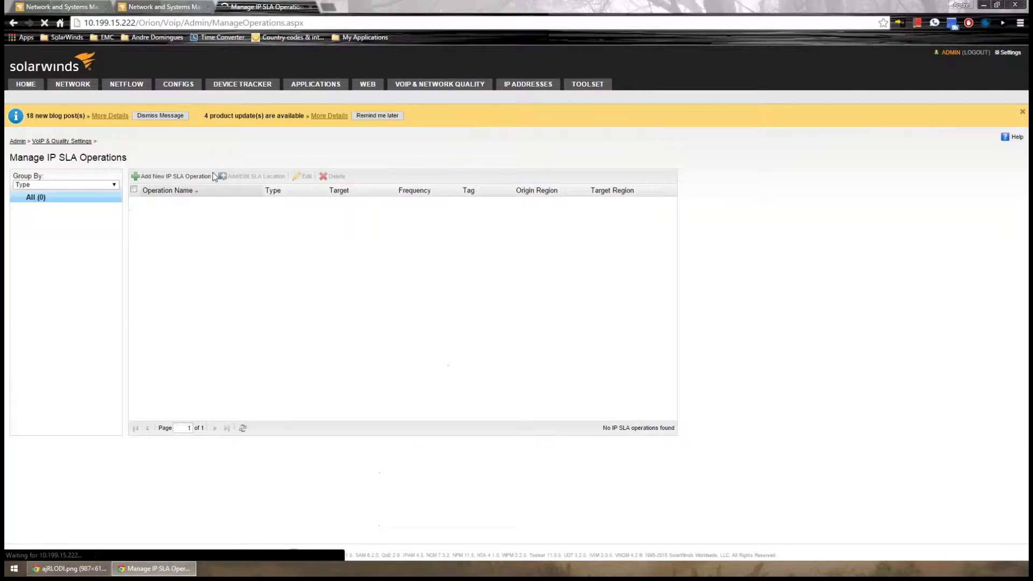
Start adding IP SLA operations and compare the create-new and monitor-existing options
{"action": "left_click", "coordinate": [156, 177]}
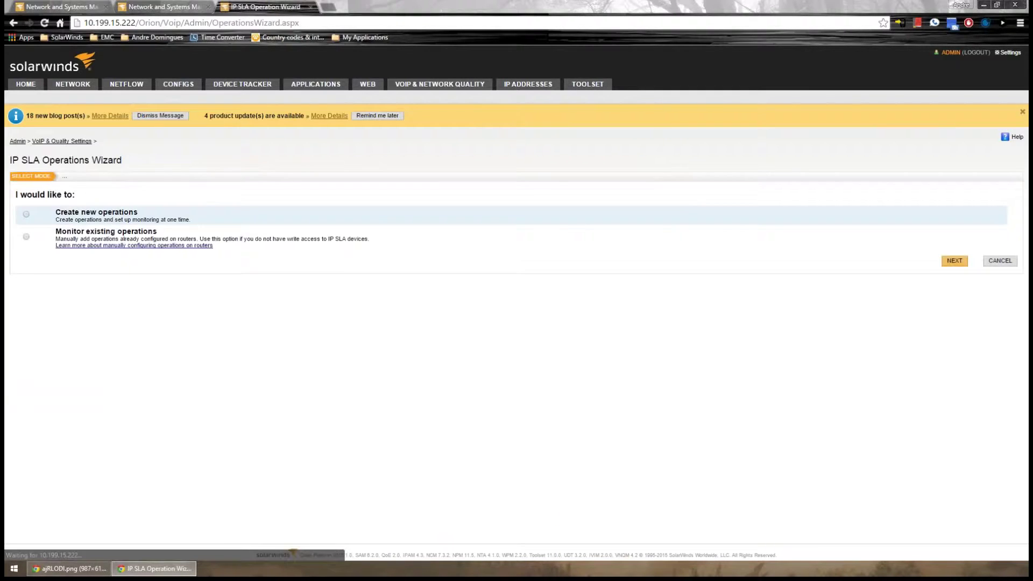
{"action": "left_click", "coordinate": [25, 214]}
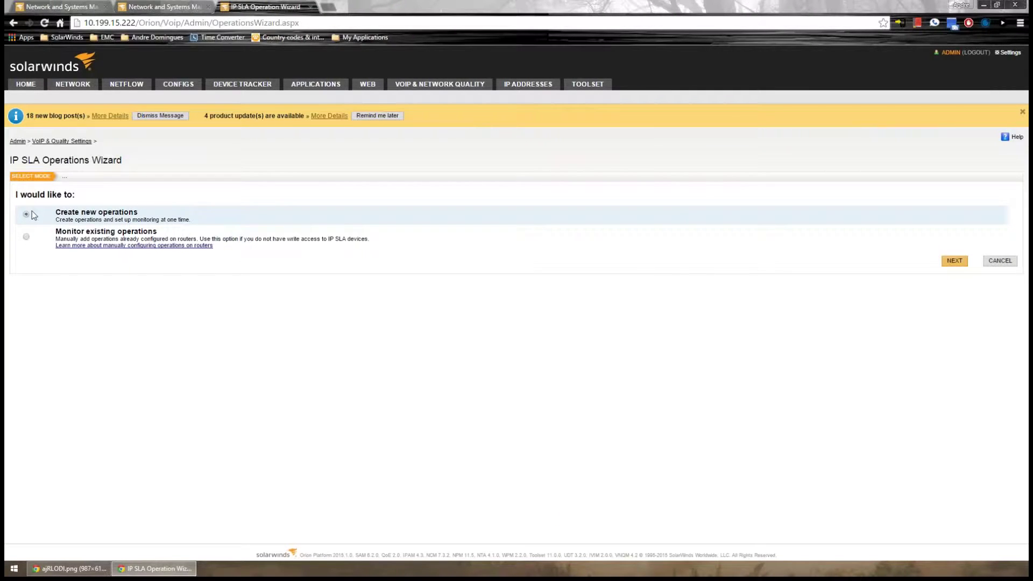
{"action": "left_click", "coordinate": [26, 237]}
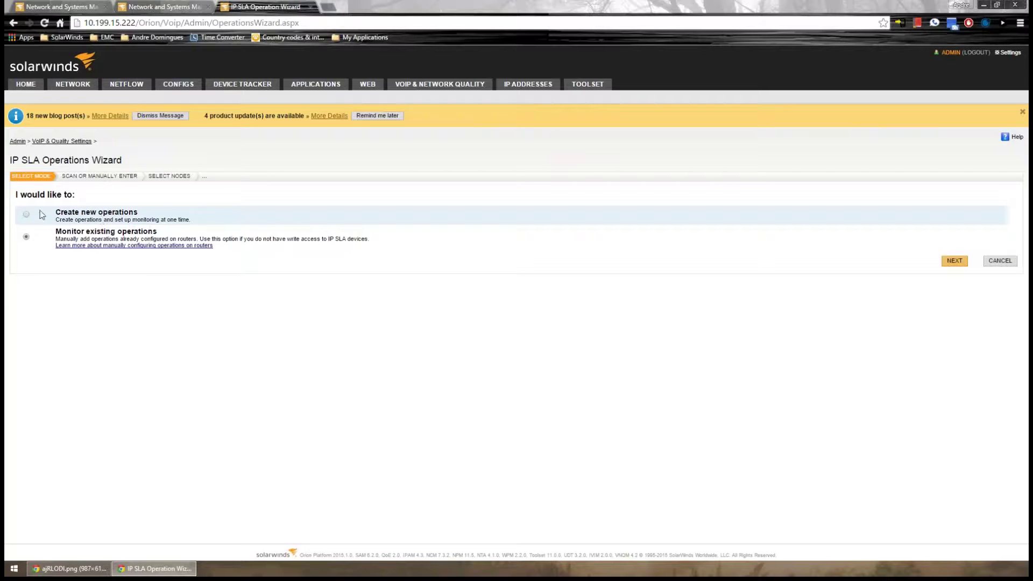
{"action": "left_click_drag", "start_coordinate": [58, 232], "coordinate": [168, 234]}
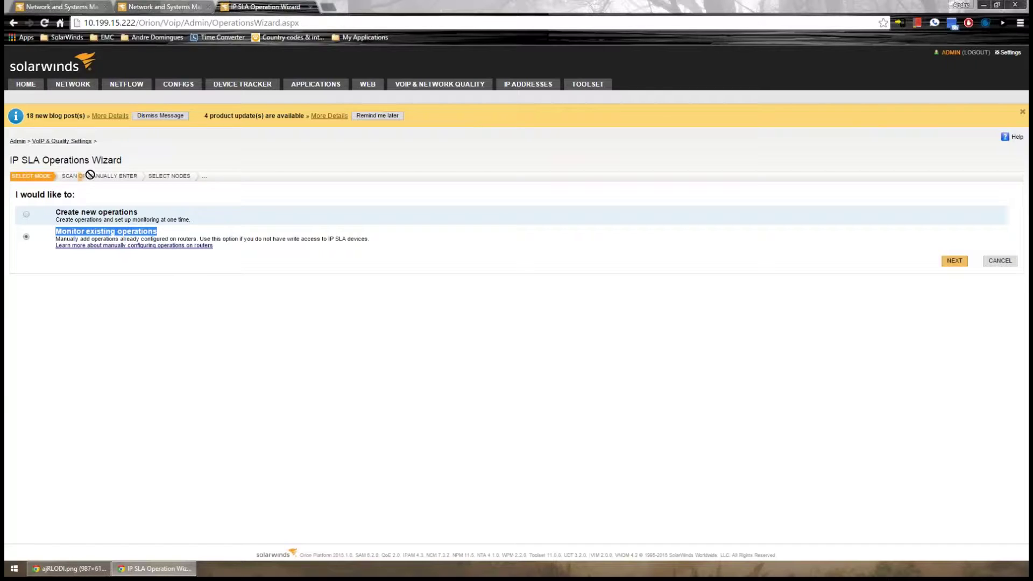
{"action": "left_click", "coordinate": [71, 177]}
Review the wizard step names, choose 'Create new operations' and advance to the operation types
{"action": "left_click_drag", "start_coordinate": [72, 177], "coordinate": [84, 179]}
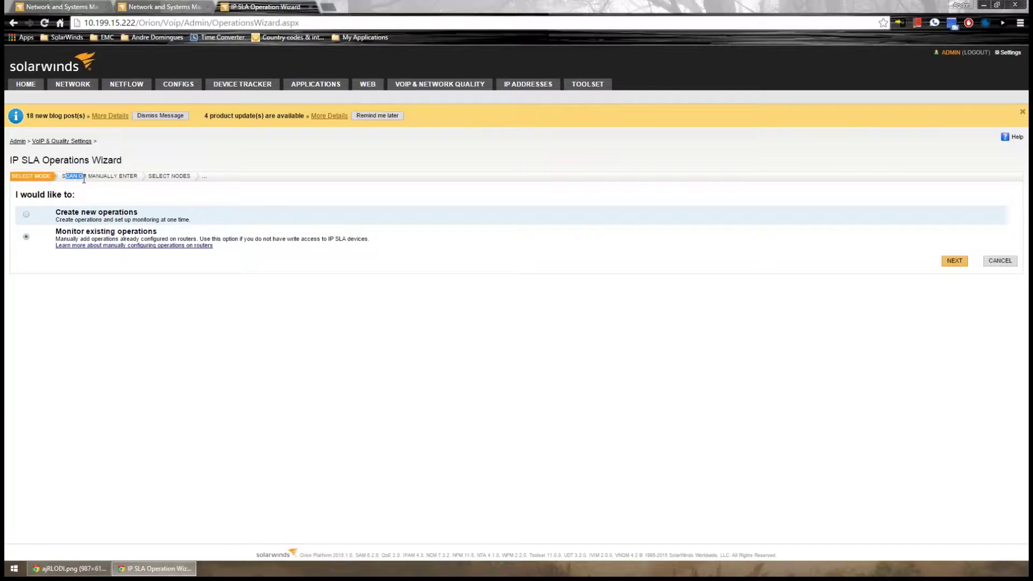
{"action": "left_click", "coordinate": [103, 178]}
{"action": "left_click_drag", "start_coordinate": [102, 175], "coordinate": [131, 176]}
{"action": "left_click", "coordinate": [26, 214]}
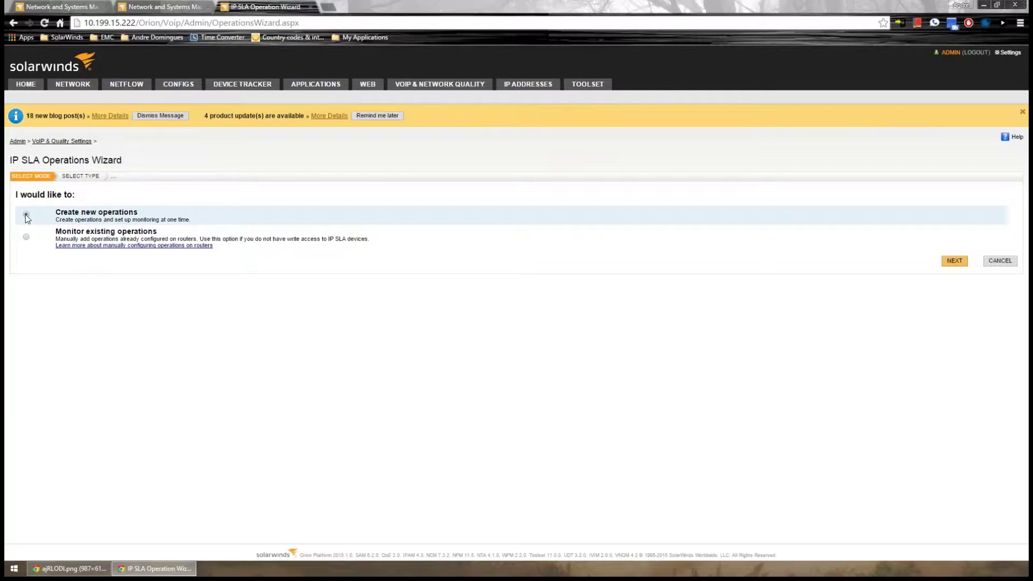
{"action": "left_click", "coordinate": [954, 261]}
{"action": "left_click", "coordinate": [955, 261]}
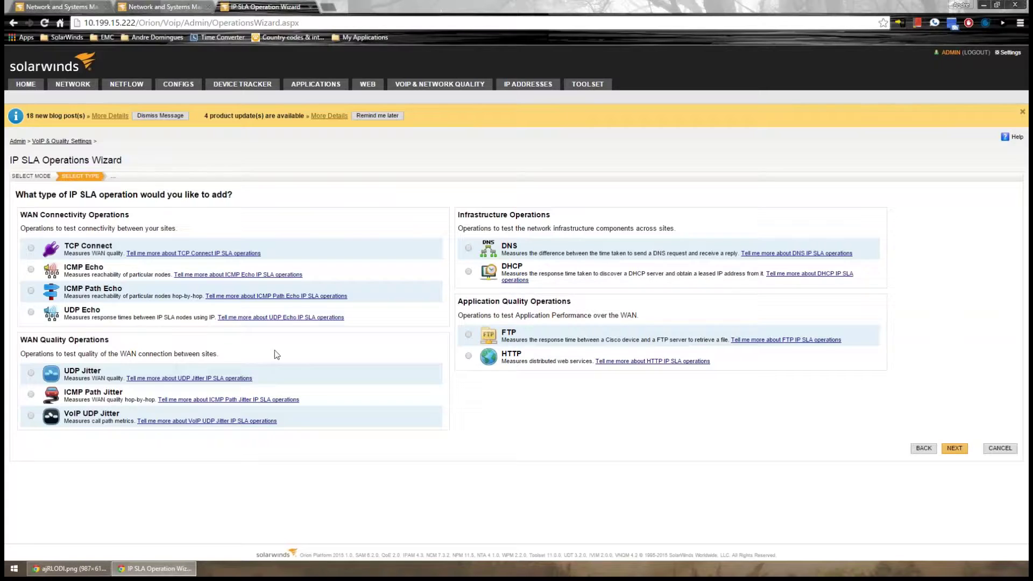
Pick UDP Jitter as the new operation type
{"action": "left_click", "coordinate": [31, 269]}
{"action": "left_click", "coordinate": [31, 373]}
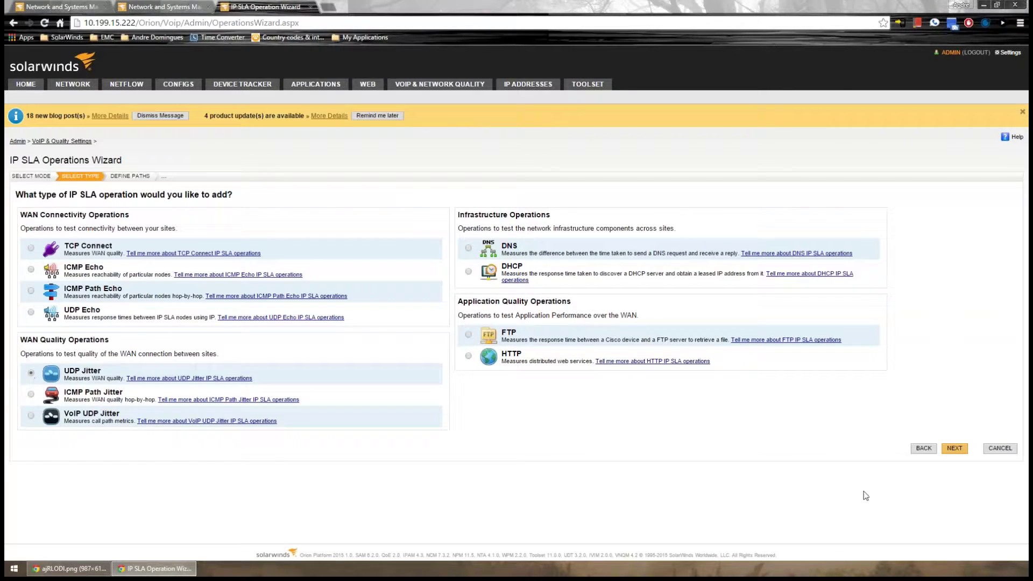
{"action": "left_click", "coordinate": [955, 448]}
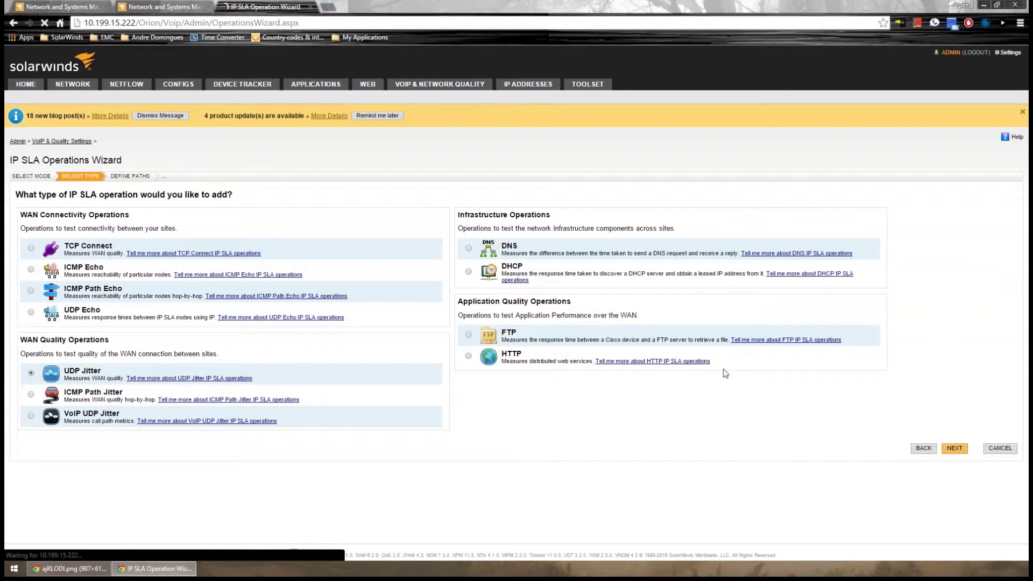
Use the Simple single source-to-target path layout and continue to source node selection
{"action": "left_click", "coordinate": [27, 224]}
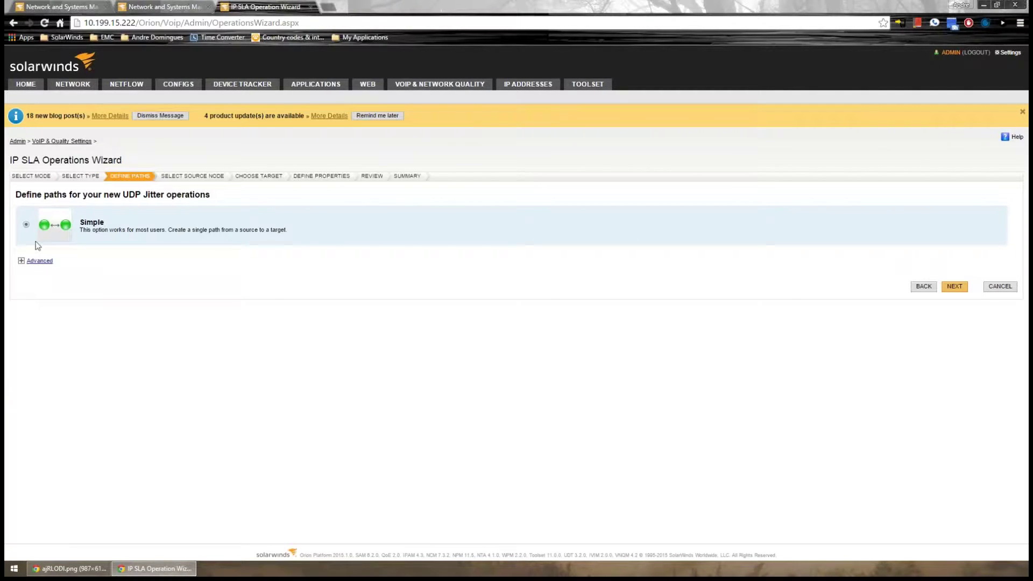
{"action": "left_click", "coordinate": [21, 260]}
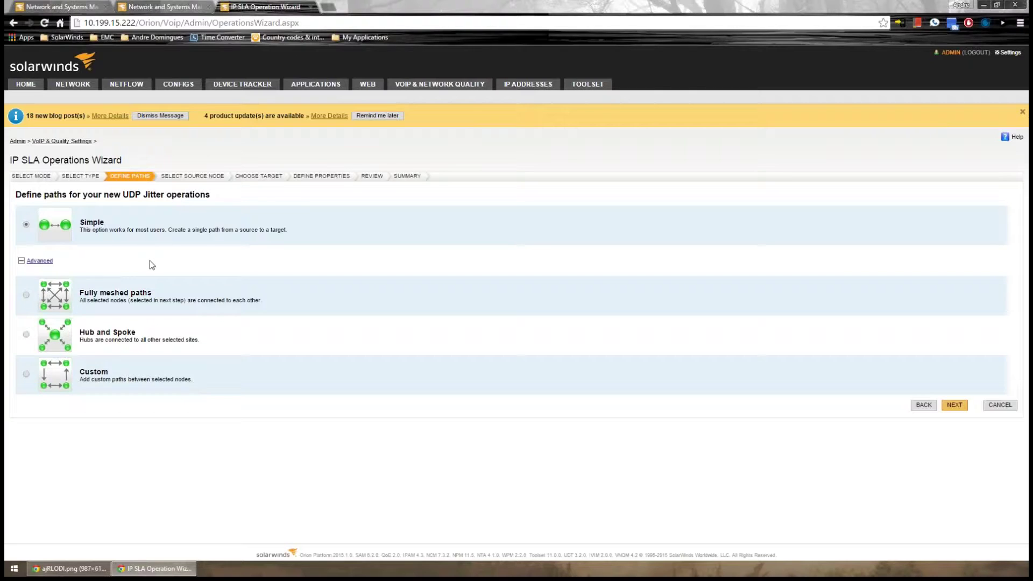
{"action": "left_click", "coordinate": [955, 406]}
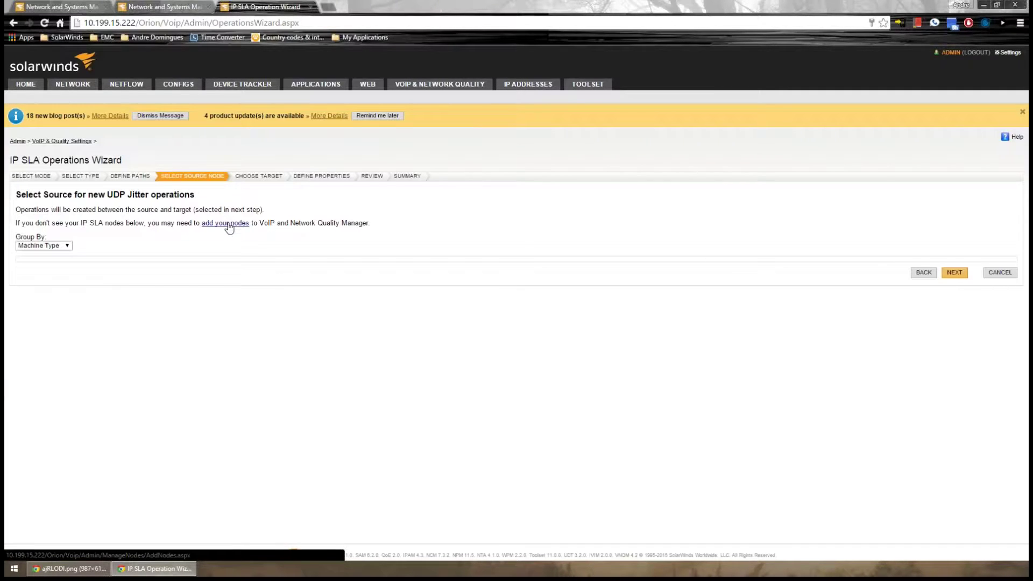
{"action": "left_click", "coordinate": [954, 272]}
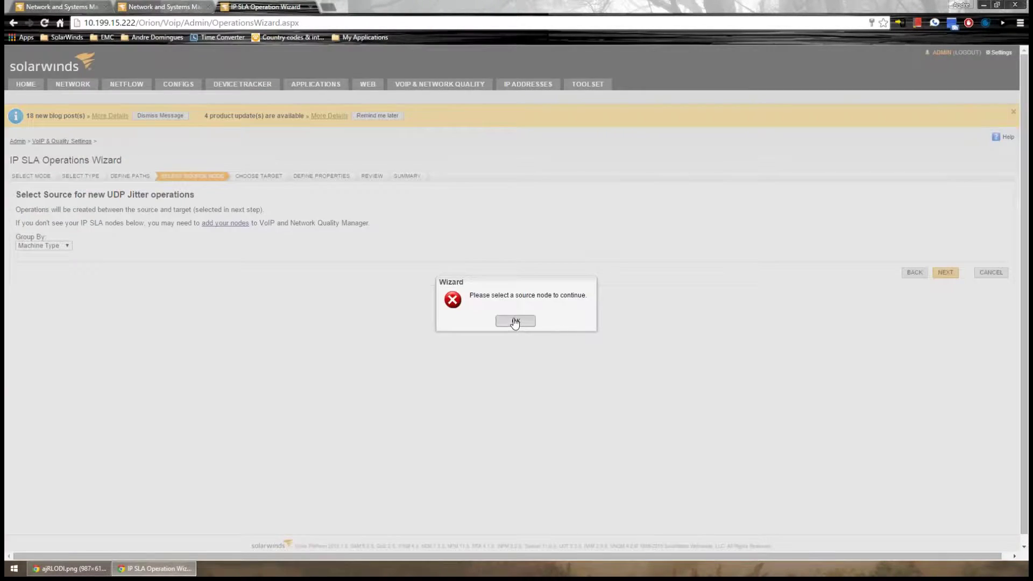
{"action": "key", "text": "Return"}
{"action": "left_click_drag", "start_coordinate": [242, 176], "coordinate": [280, 178]}
{"action": "left_click", "coordinate": [129, 341]}
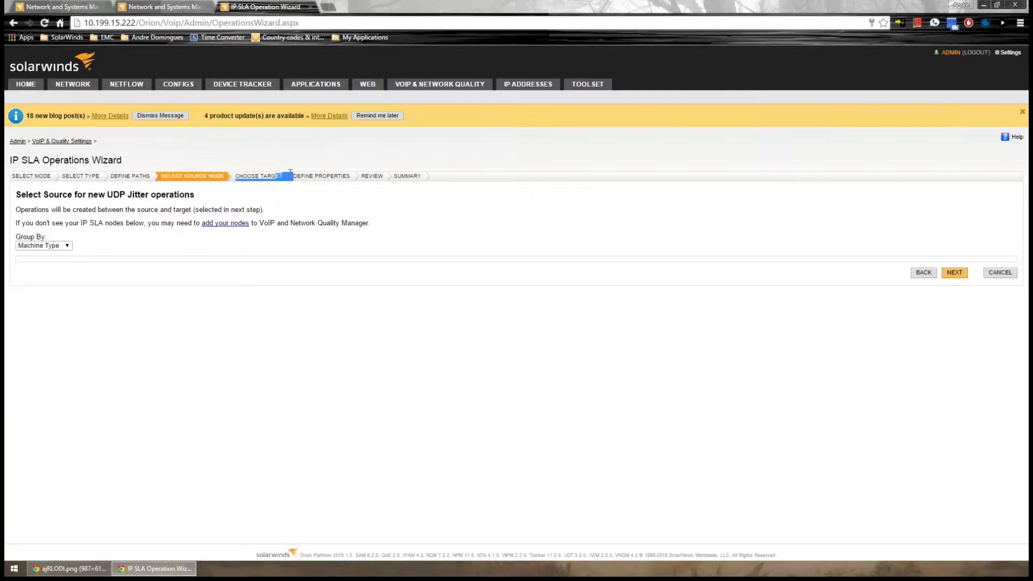
{"action": "left_click", "coordinate": [317, 321]}
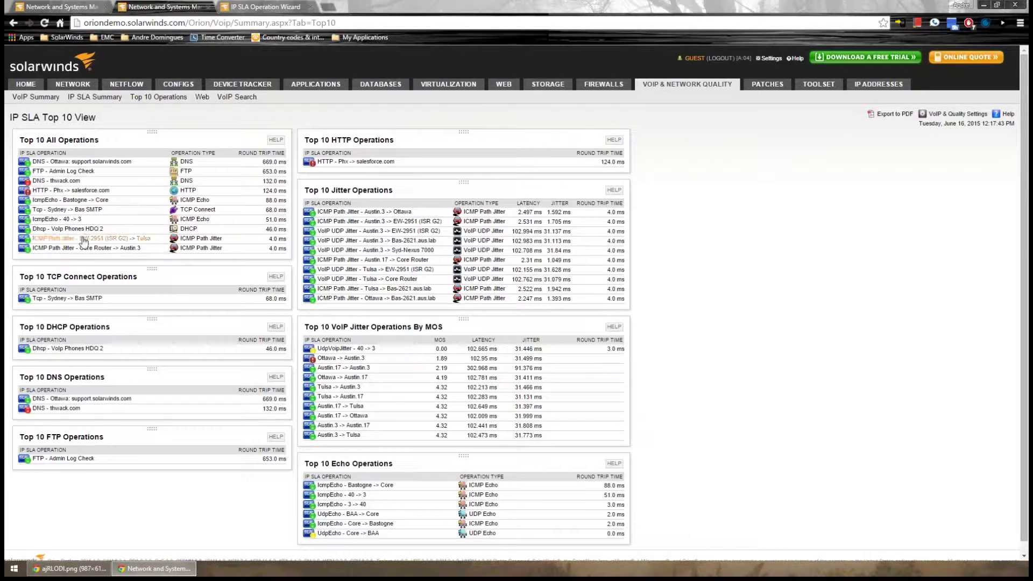
Open the ICMP Path Jitter EW-2951 (ISR G2) → Tulsa details and expand its 12:12:08 PM traceroute to review the graphs
{"action": "left_click", "coordinate": [252, 6]}
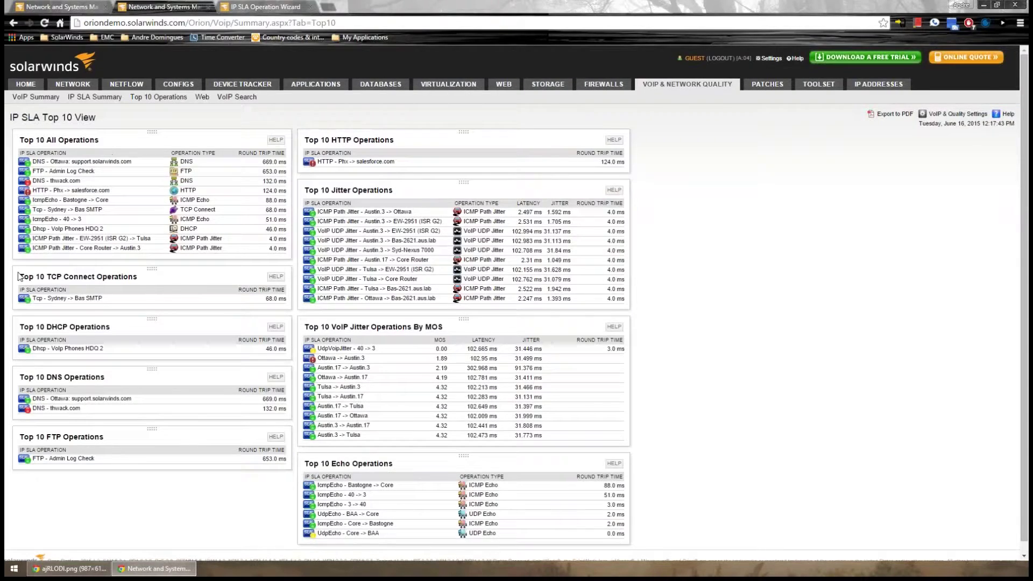
{"action": "left_click", "coordinate": [76, 248]}
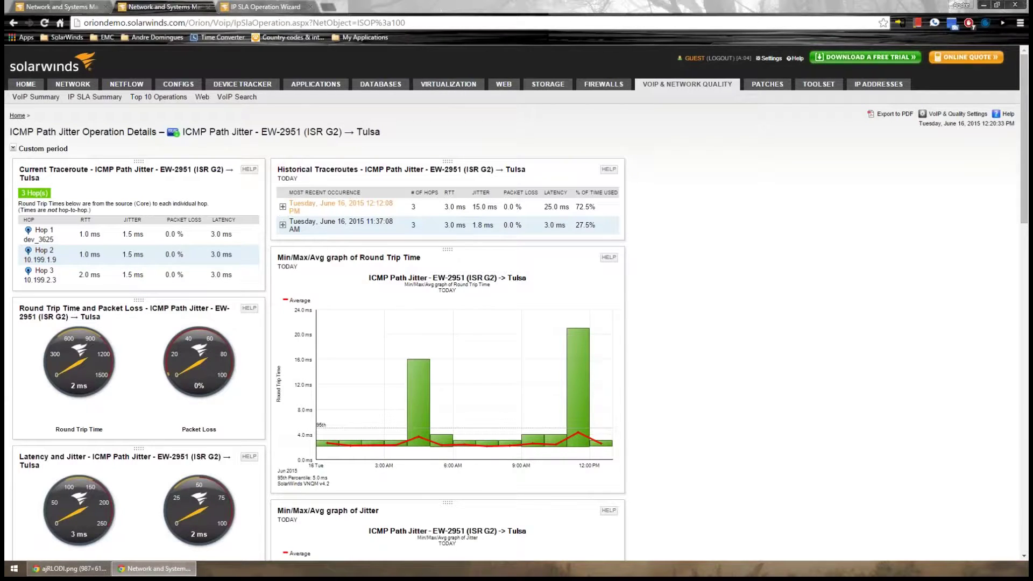
{"action": "left_click", "coordinate": [283, 207]}
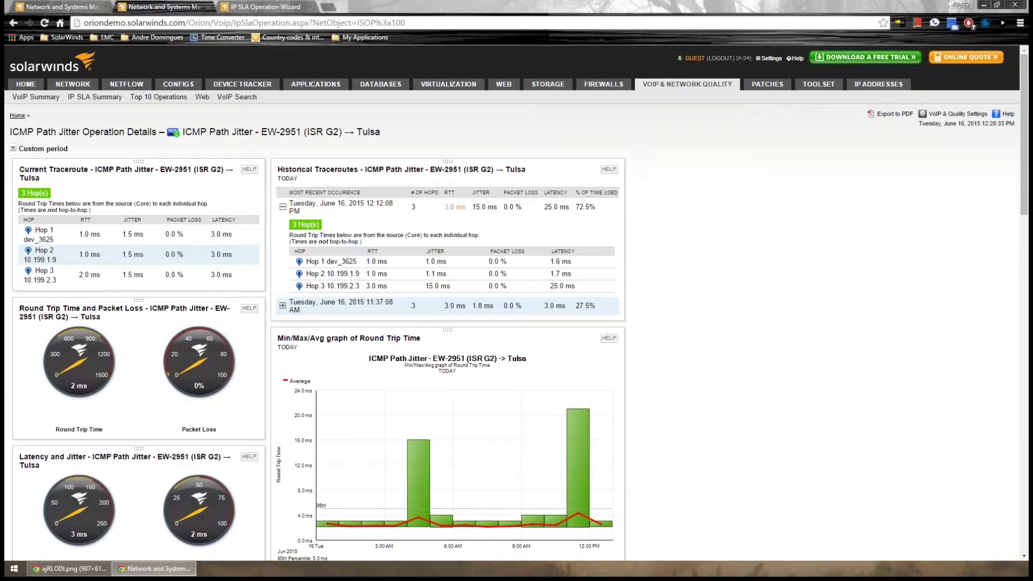
{"action": "scroll", "coordinate": [365, 238], "scroll_direction": "down", "scroll_amount": 5}
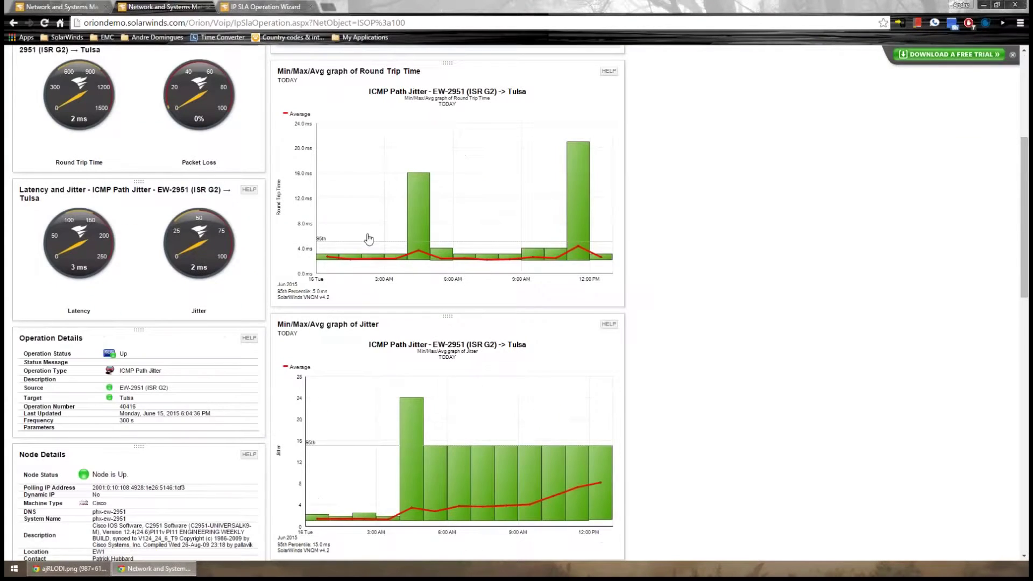
{"action": "scroll", "coordinate": [362, 259], "scroll_direction": "down", "scroll_amount": 5}
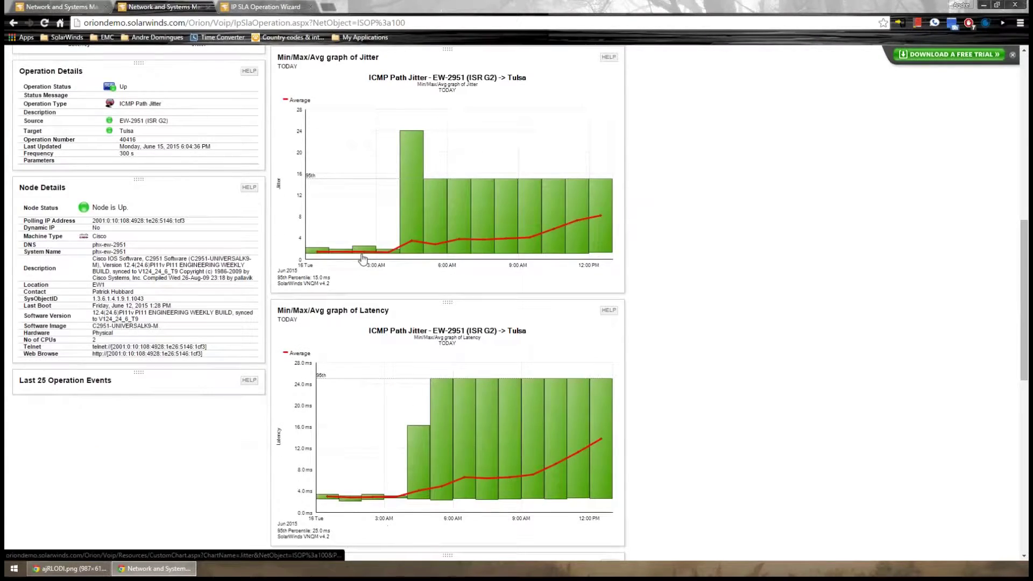
{"action": "scroll", "coordinate": [362, 260], "scroll_direction": "down", "scroll_amount": 10}
{"action": "scroll", "coordinate": [388, 241], "scroll_direction": "up", "scroll_amount": 6}
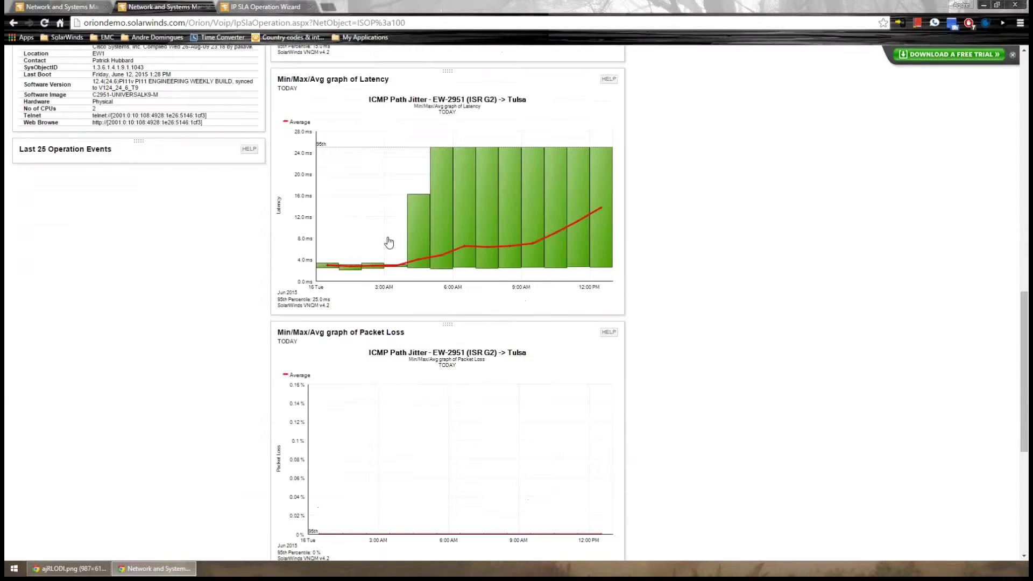
{"action": "scroll", "coordinate": [388, 242], "scroll_direction": "up", "scroll_amount": 14}
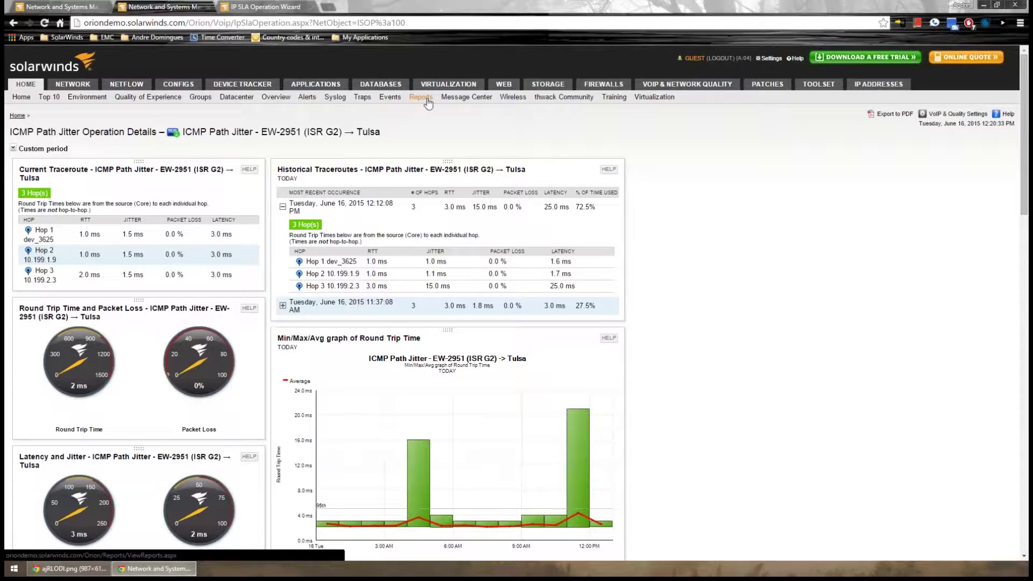
Go from All Active Alerts to Manage Alerts, which lists the 197 alert definitions
{"action": "left_click", "coordinate": [307, 98]}
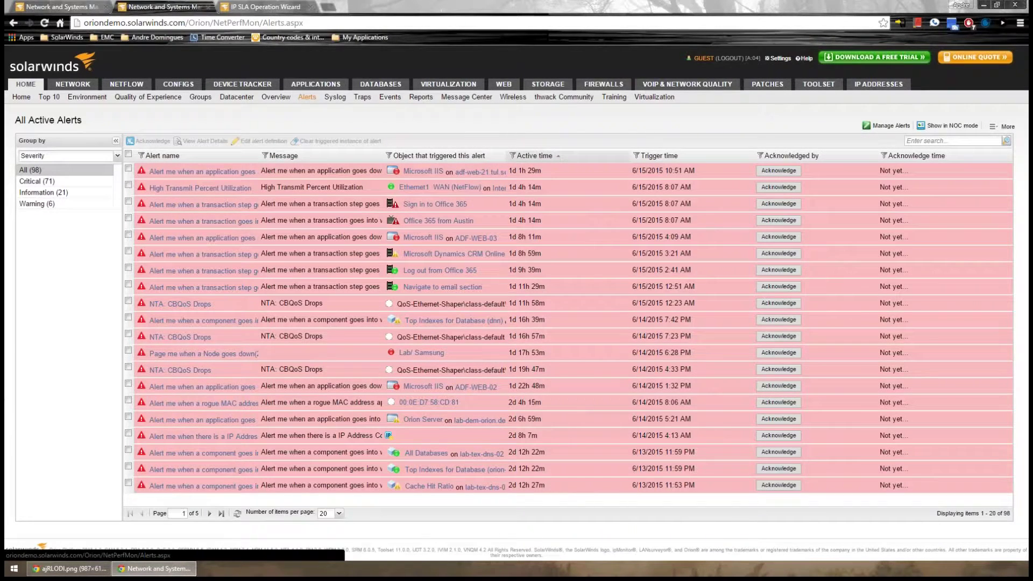
{"action": "left_click", "coordinate": [892, 126]}
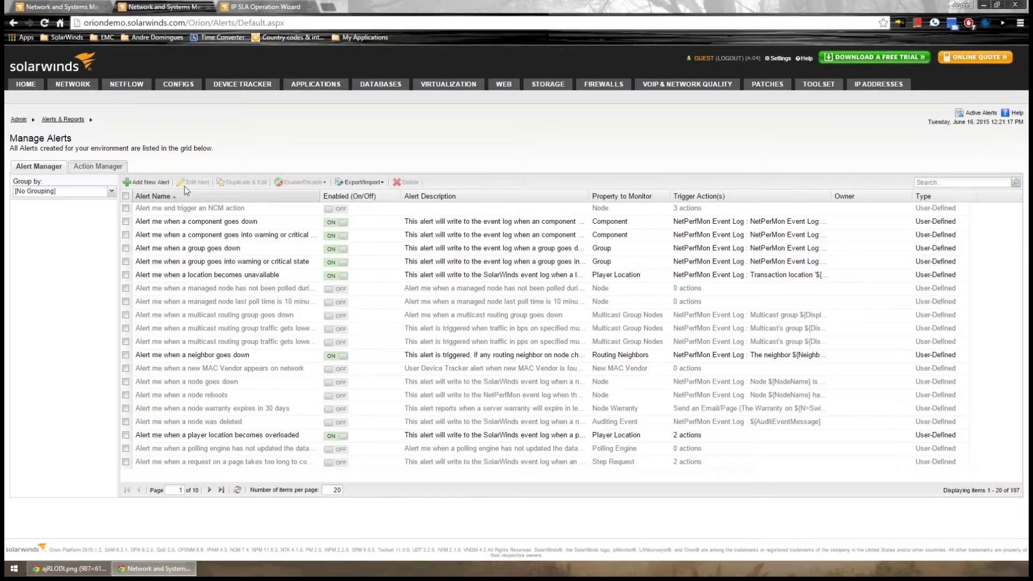
Select 'Alert me when a component goes down' and open it in the Edit Alert wizard
{"action": "left_click", "coordinate": [126, 221]}
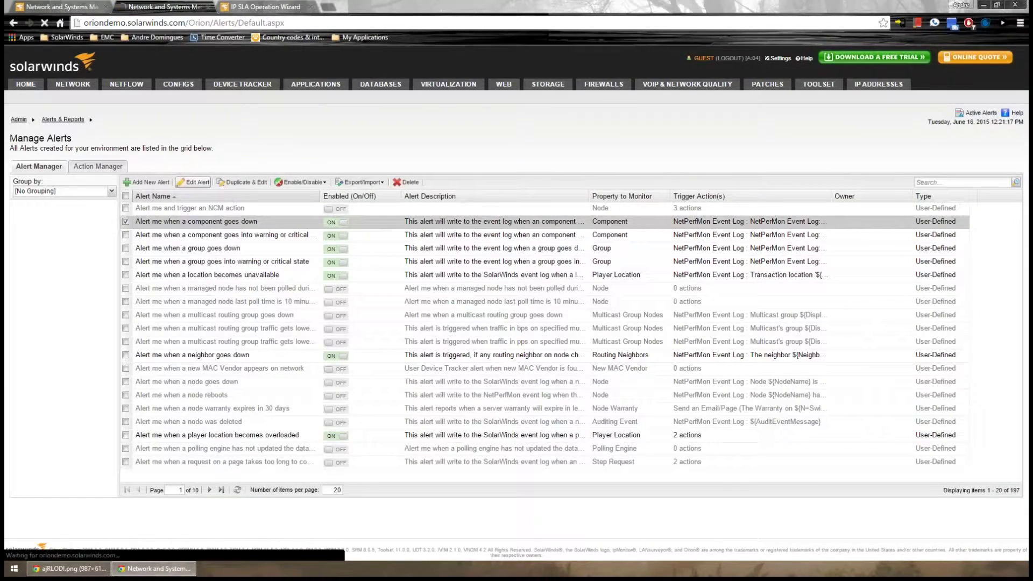
{"action": "left_click", "coordinate": [194, 182]}
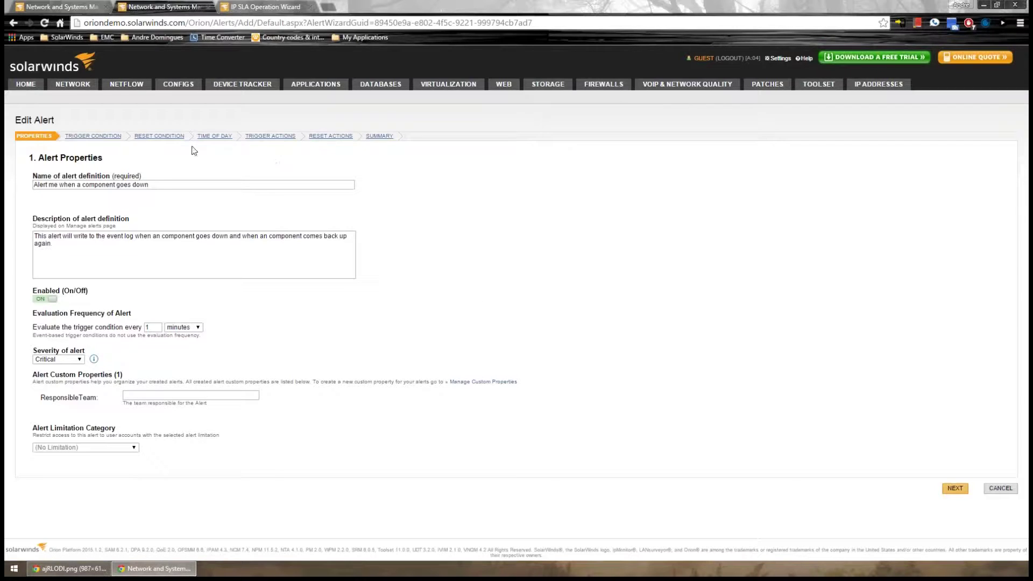
Add Escalation Level 2 under Trigger Actions, then open and close its Add Action list without choosing an action
{"action": "left_click", "coordinate": [262, 138]}
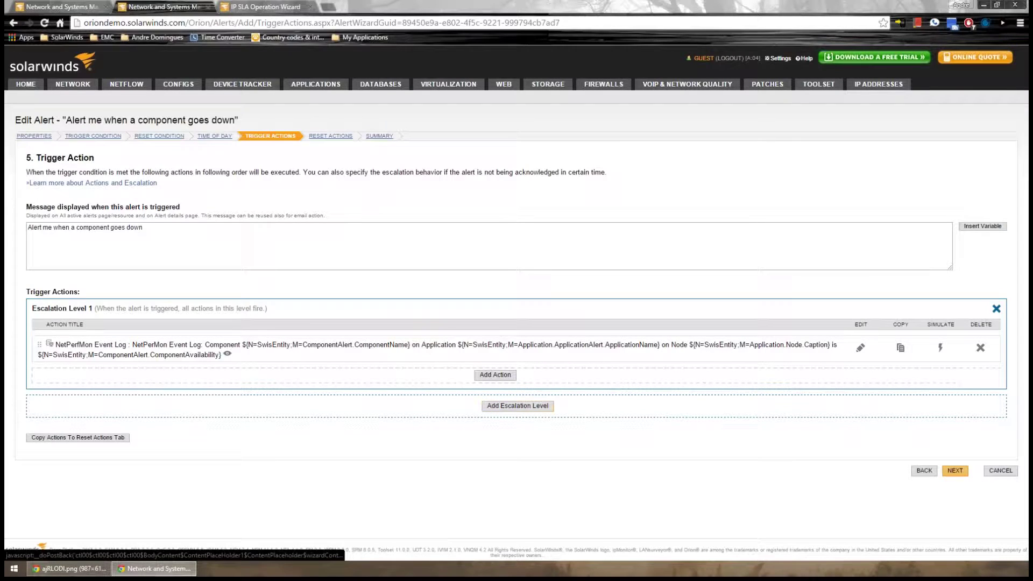
{"action": "left_click", "coordinate": [502, 406]}
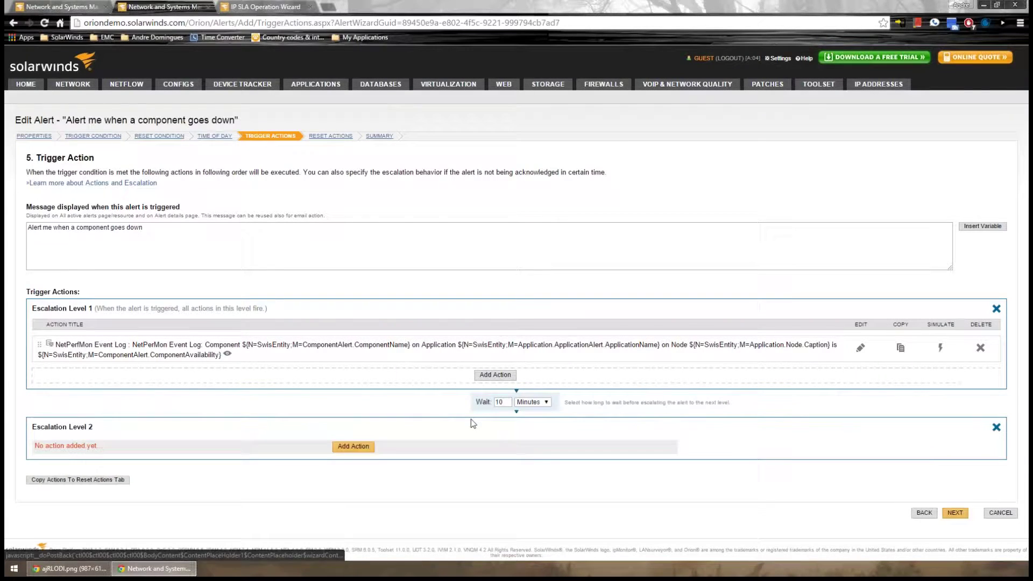
{"action": "left_click", "coordinate": [354, 447]}
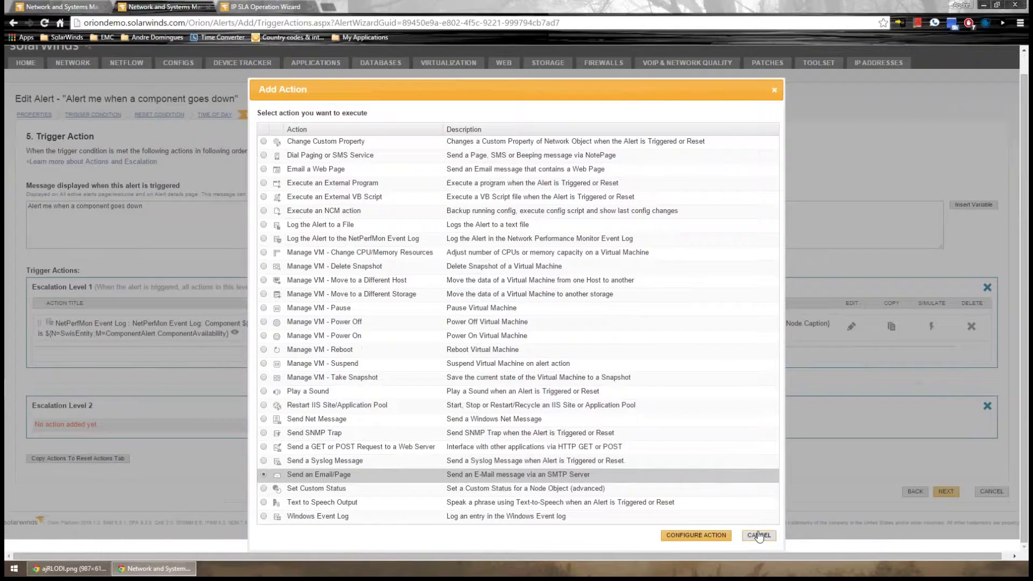
{"action": "left_click", "coordinate": [759, 537]}
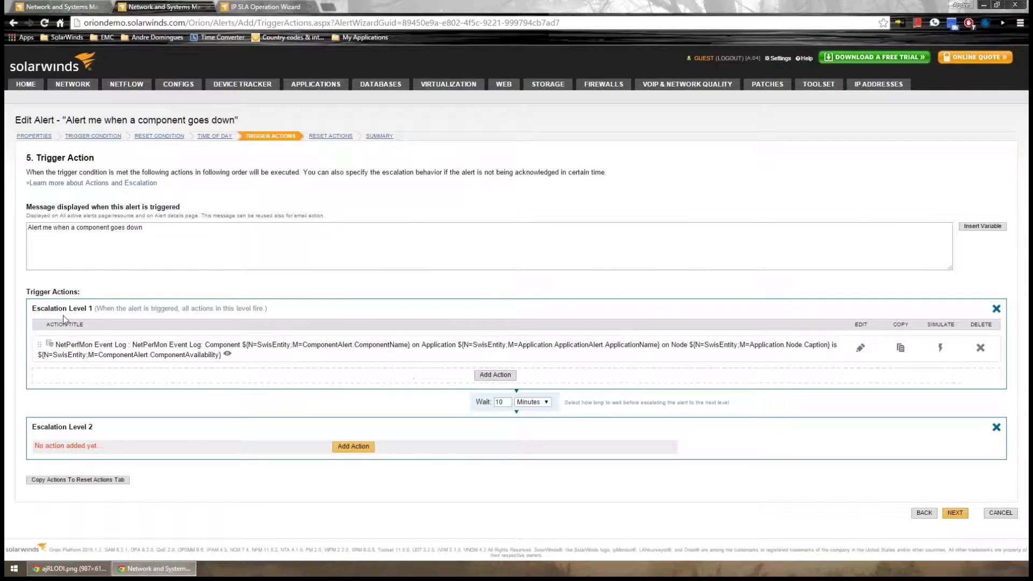
Highlight the Escalation Level 1 and 2 headings and the 10-minute wait before escalation
{"action": "left_click_drag", "start_coordinate": [42, 310], "coordinate": [89, 309]}
{"action": "triple_click", "coordinate": [42, 431]}
{"action": "left_click", "coordinate": [165, 427]}
{"action": "left_click_drag", "start_coordinate": [504, 398], "coordinate": [478, 406]}
{"action": "triple_click", "coordinate": [81, 428]}
{"action": "left_click", "coordinate": [361, 448]}
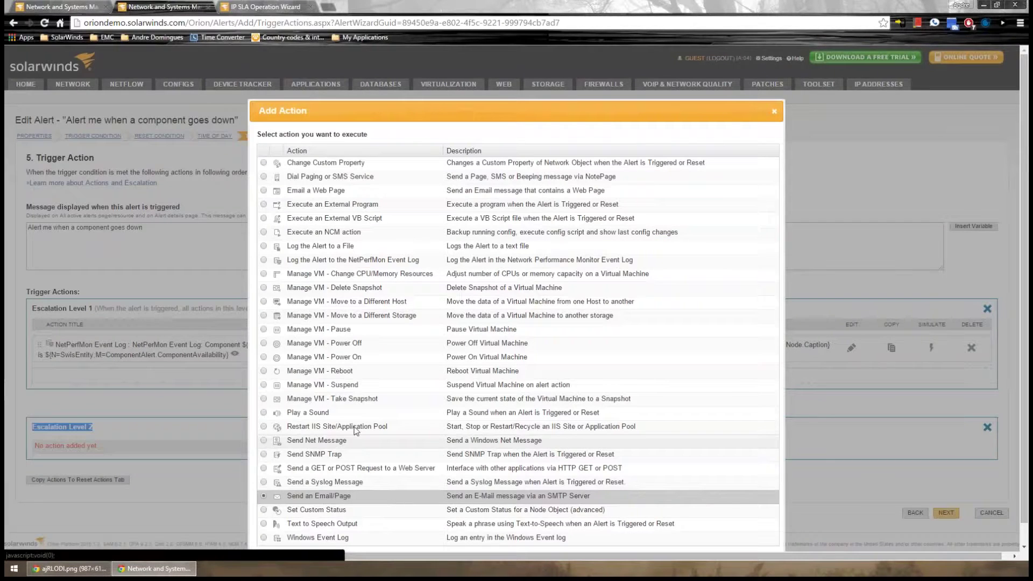
{"action": "left_click", "coordinate": [327, 260]}
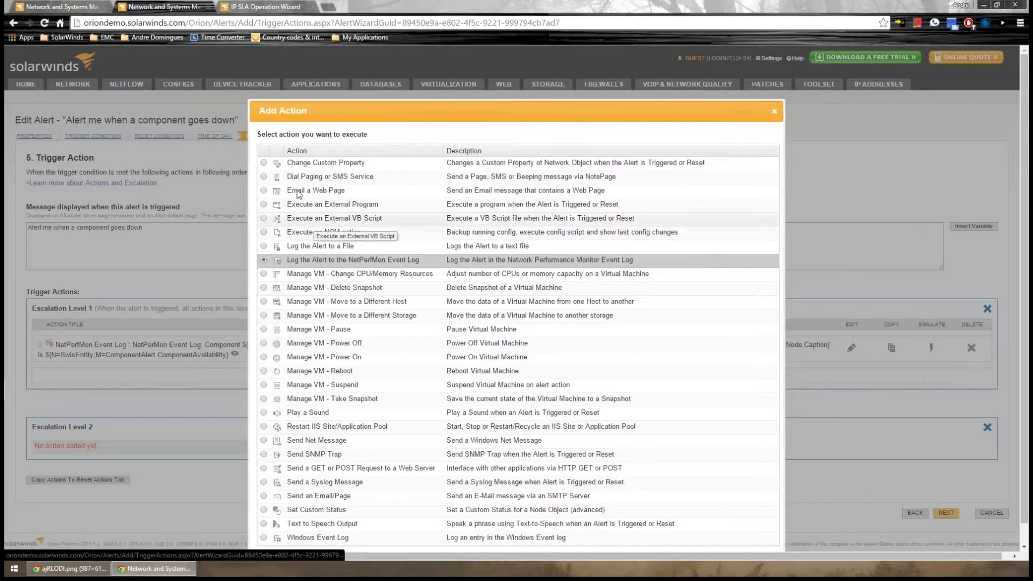
{"action": "left_click", "coordinate": [306, 207]}
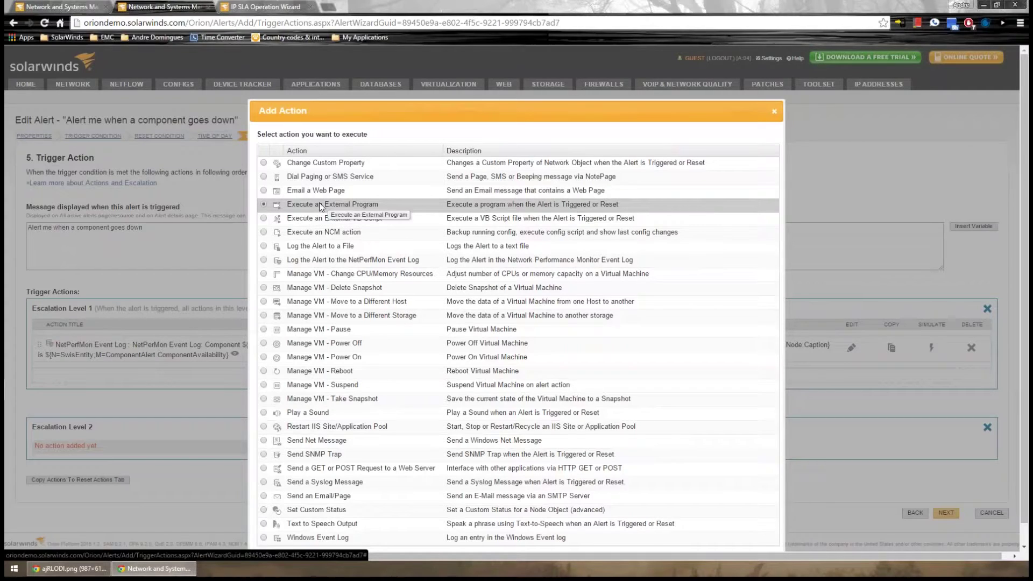
{"action": "left_click", "coordinate": [339, 221]}
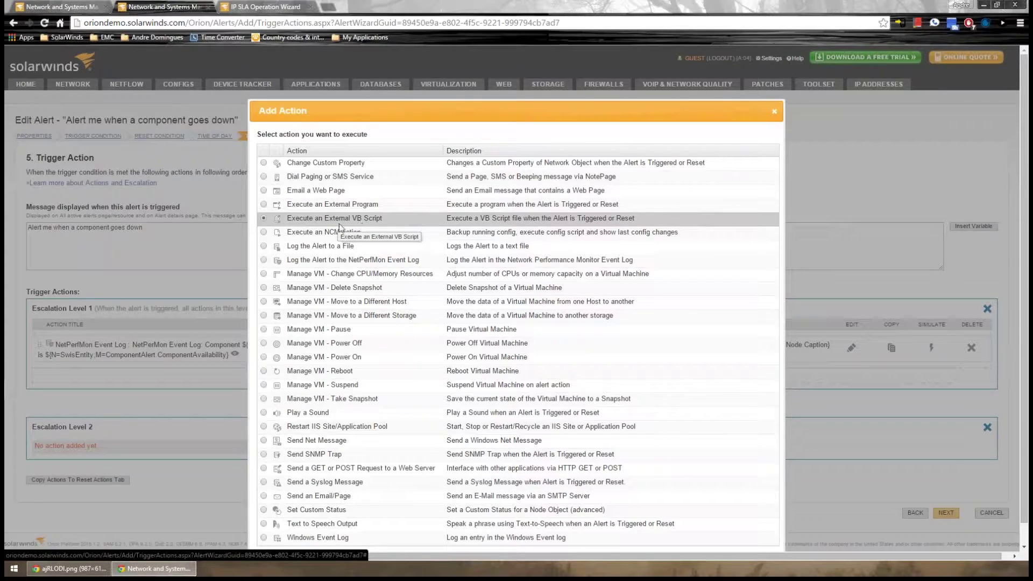
{"action": "left_click", "coordinate": [323, 163]}
{"action": "left_click", "coordinate": [338, 178]}
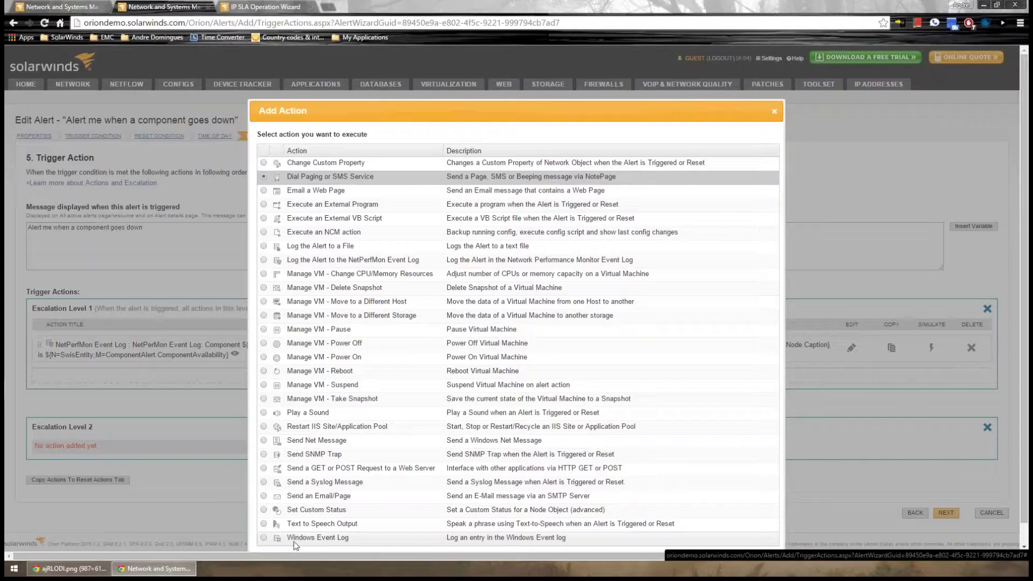
{"action": "left_click", "coordinate": [774, 112]}
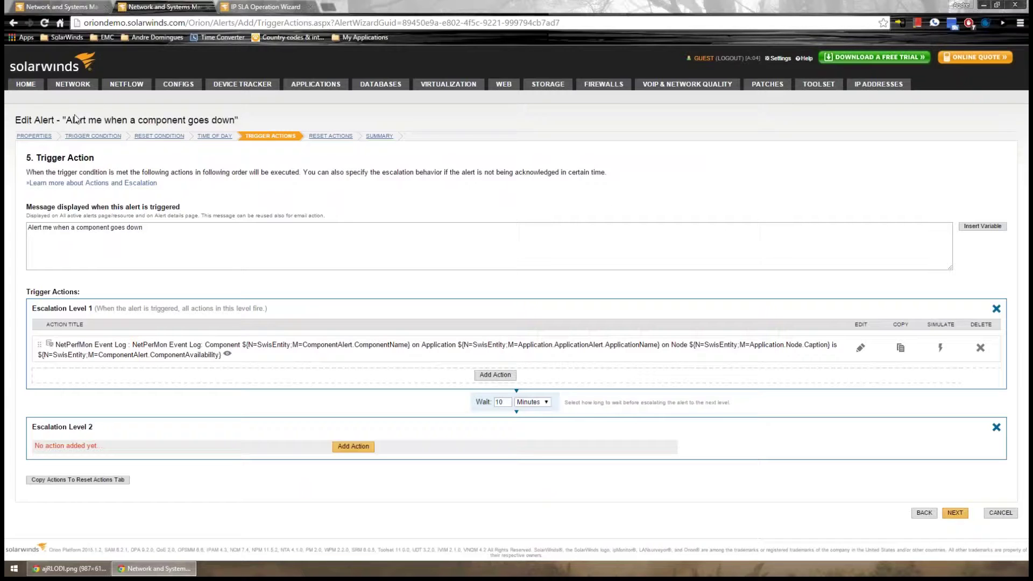
Open HOME > Reports, cycle through the browser tabs, then go to the VOIP & NETWORK QUALITY tab
{"action": "mouse_move", "coordinate": [26, 84]}
{"action": "left_click", "coordinate": [427, 98]}
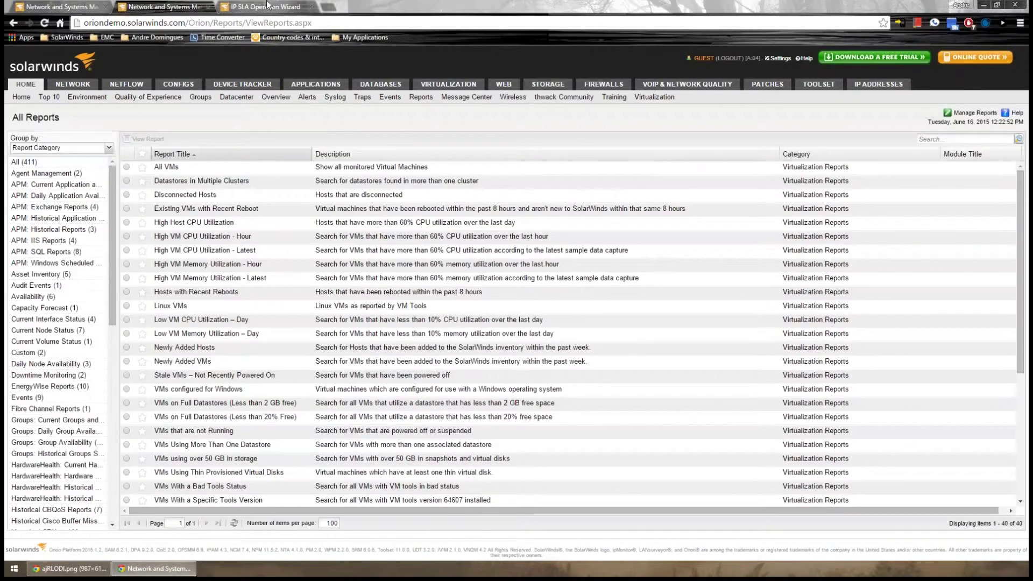
{"action": "left_click", "coordinate": [267, 4]}
{"action": "left_click", "coordinate": [161, 6]}
{"action": "left_click", "coordinate": [75, 4]}
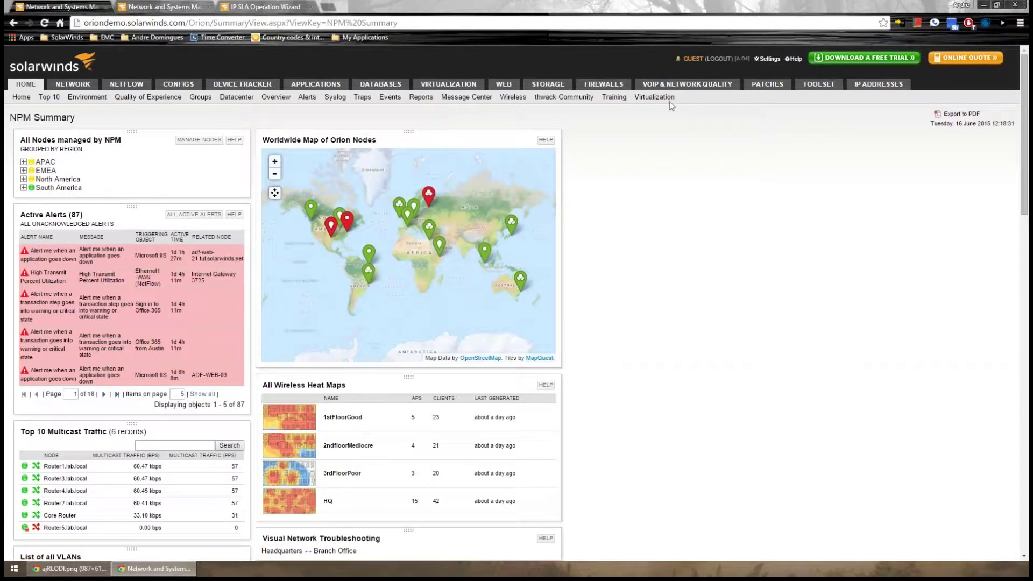
{"action": "left_click", "coordinate": [673, 85]}
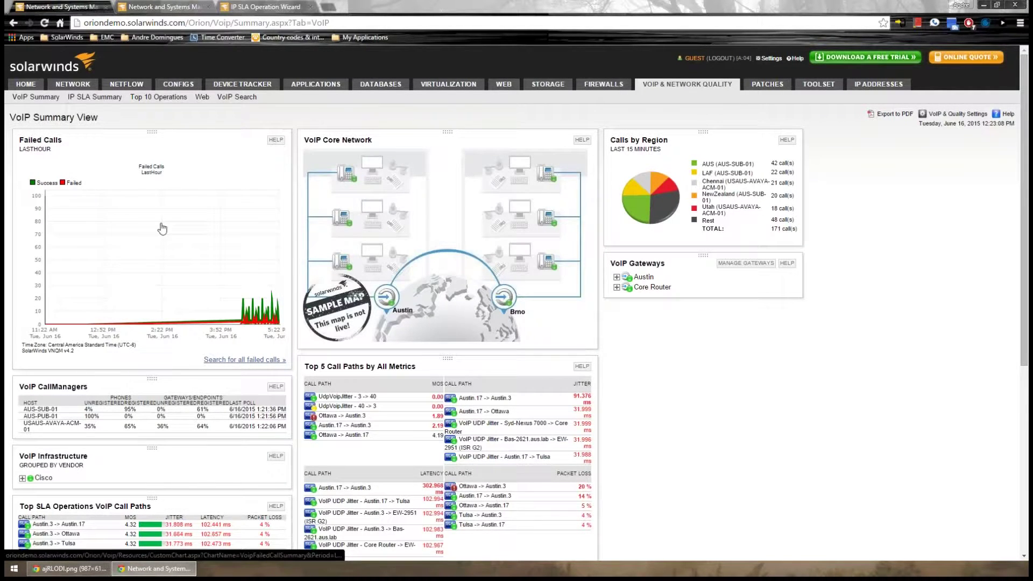
Open the Failed Calls chart on its own page, then move through the browser tabs to the All Reports tab
{"action": "left_click", "coordinate": [56, 146]}
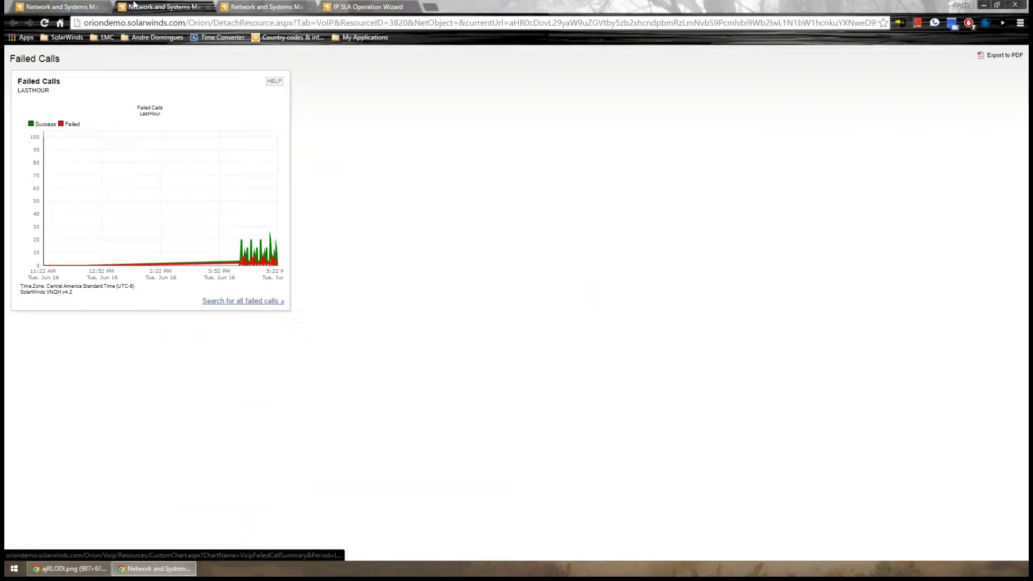
{"action": "left_click", "coordinate": [97, 6]}
{"action": "left_click", "coordinate": [352, 7]}
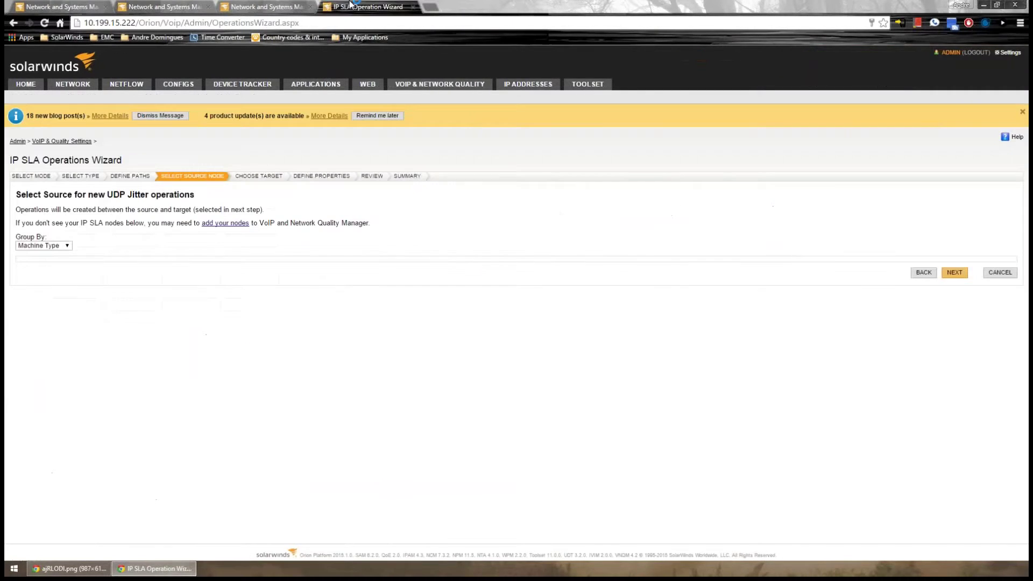
{"action": "left_click", "coordinate": [287, 6]}
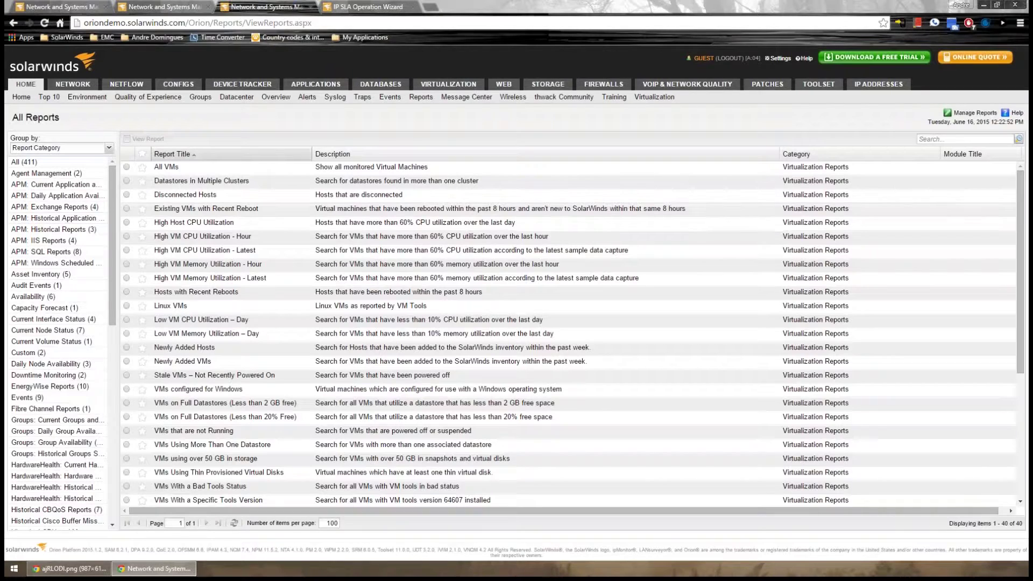
In Manage Reports, select the Disconnected Hosts report and open it in Edit Report
{"action": "left_click", "coordinate": [975, 113]}
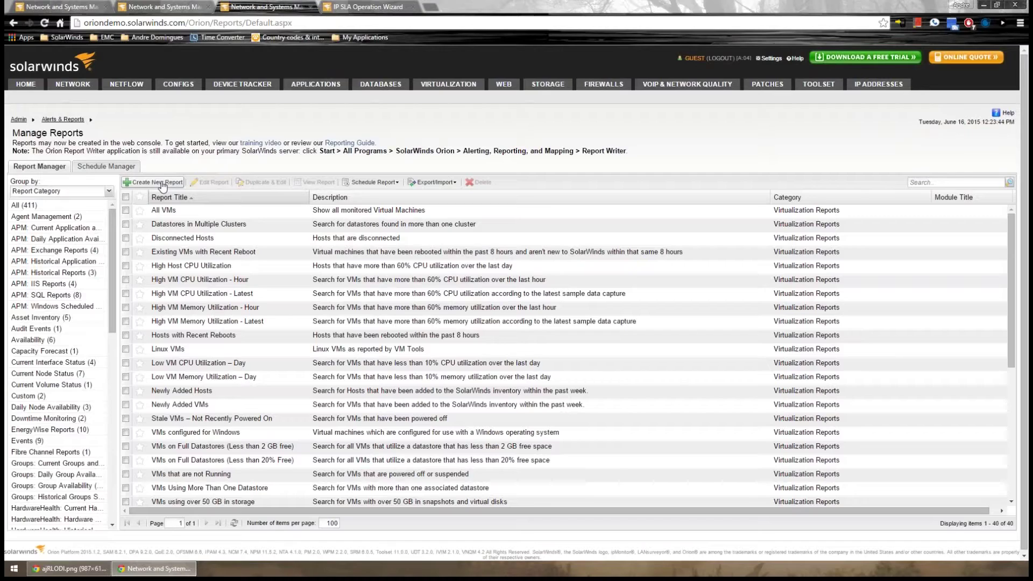
{"action": "left_click", "coordinate": [126, 238]}
{"action": "left_click", "coordinate": [216, 183]}
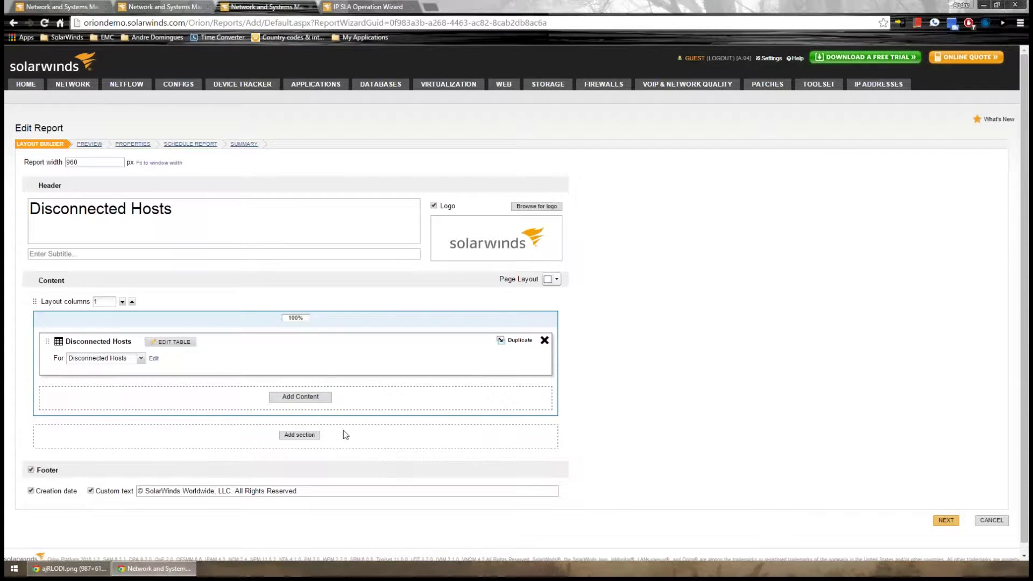
Edit the Disconnected Hosts table, dismiss the demo preview notice, submit, and preview the whole report
{"action": "triple_click", "coordinate": [226, 221]}
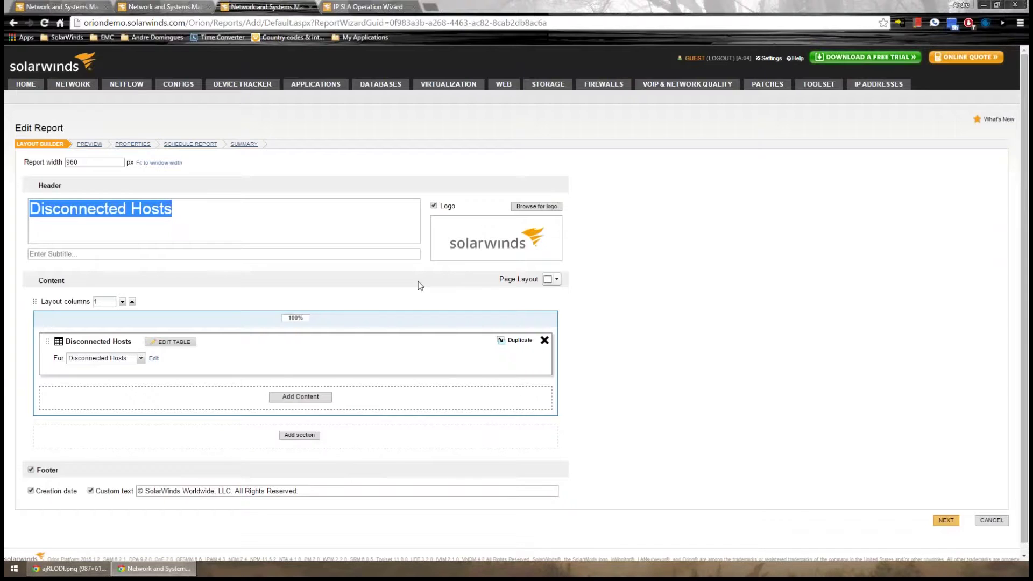
{"action": "left_click", "coordinate": [171, 342]}
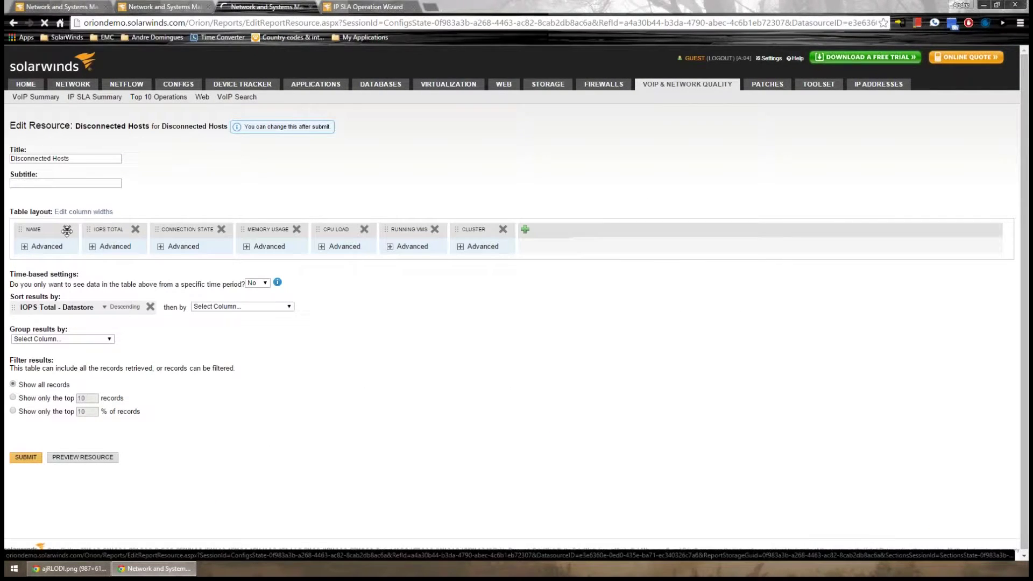
{"action": "left_click", "coordinate": [71, 458]}
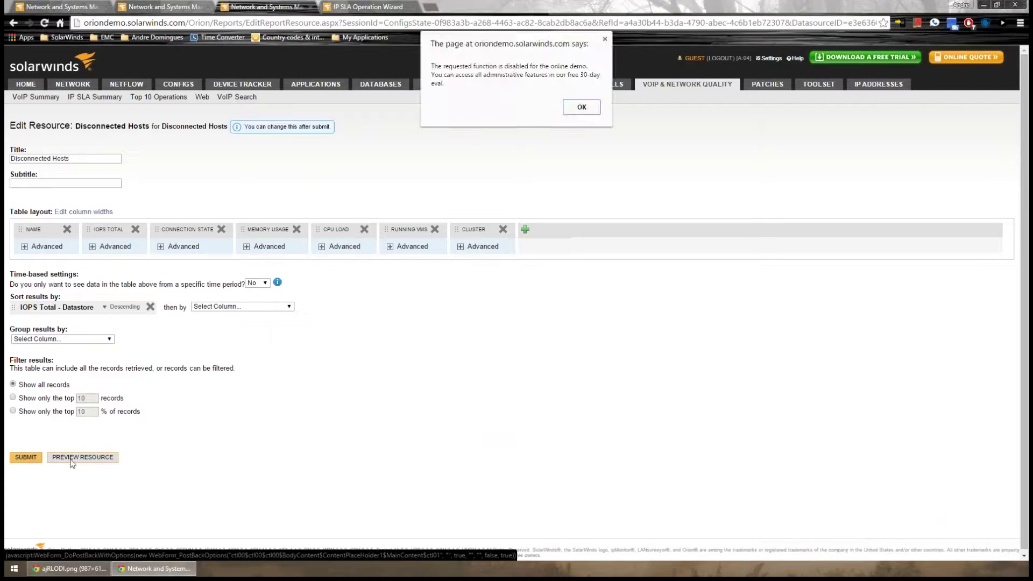
{"action": "left_click", "coordinate": [581, 106]}
{"action": "left_click", "coordinate": [33, 458]}
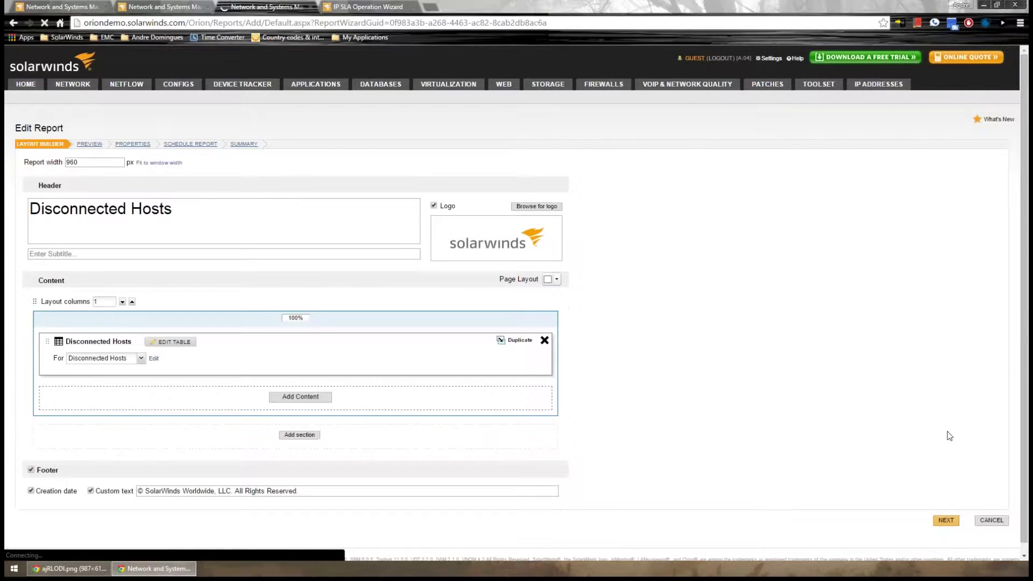
{"action": "left_click", "coordinate": [100, 143]}
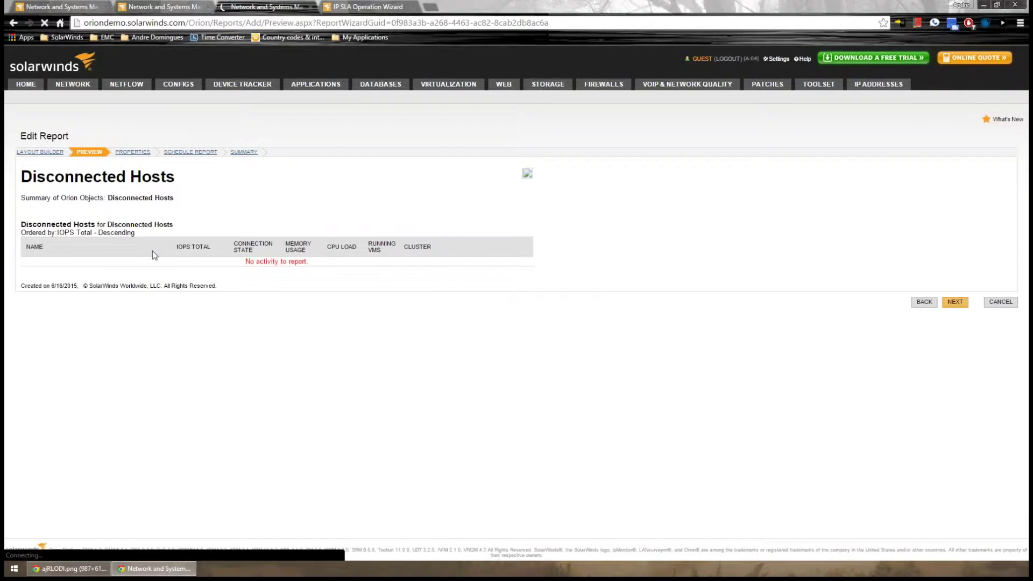
Highlight the preview's report title, column headings and 'No activity to report' message
{"action": "left_click_drag", "start_coordinate": [23, 176], "coordinate": [214, 176]}
{"action": "left_click", "coordinate": [525, 177]}
{"action": "triple_click", "coordinate": [561, 181]}
{"action": "left_click_drag", "start_coordinate": [105, 236], "coordinate": [395, 246]}
{"action": "left_click_drag", "start_coordinate": [376, 264], "coordinate": [245, 261]}
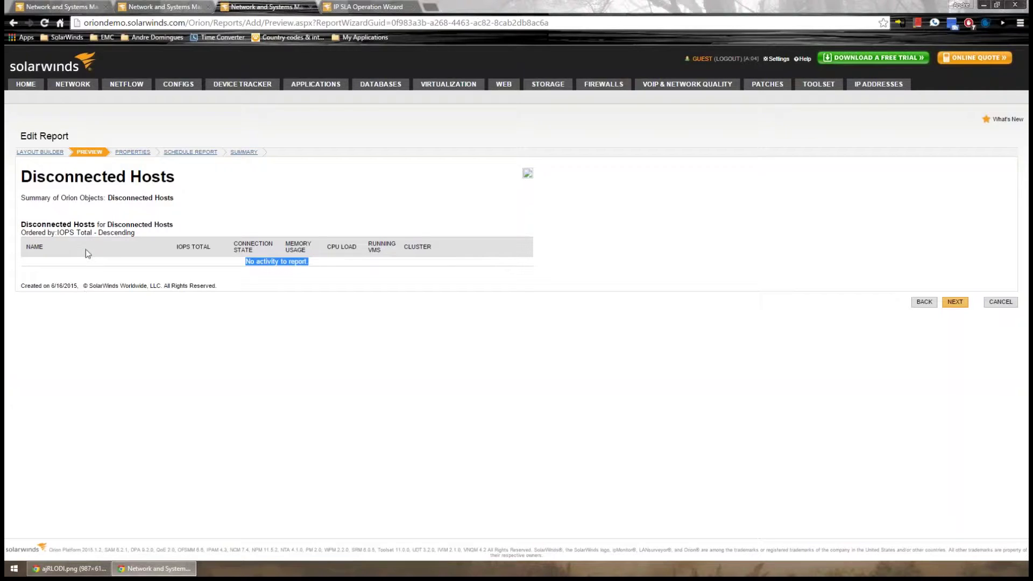
Advance to the Schedule Report step, then cancel the edits and return to Manage Reports
{"action": "left_click", "coordinate": [958, 335]}
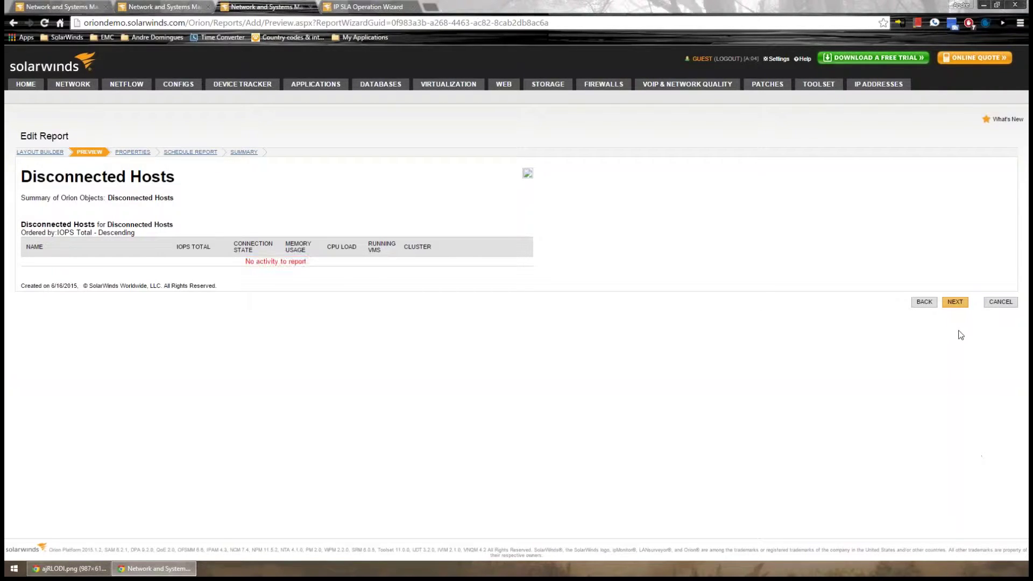
{"action": "left_click", "coordinate": [958, 301]}
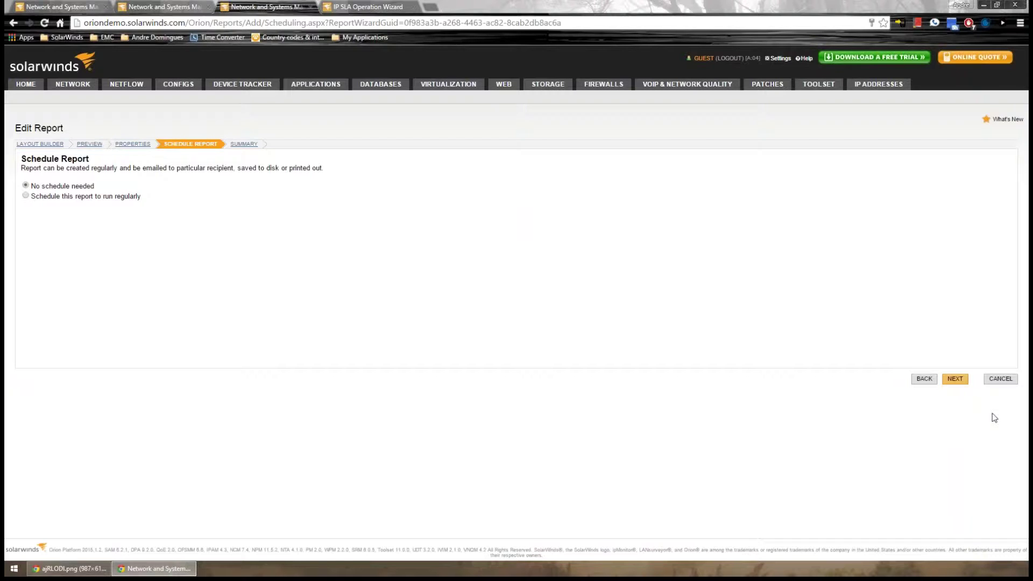
{"action": "left_click", "coordinate": [1004, 380]}
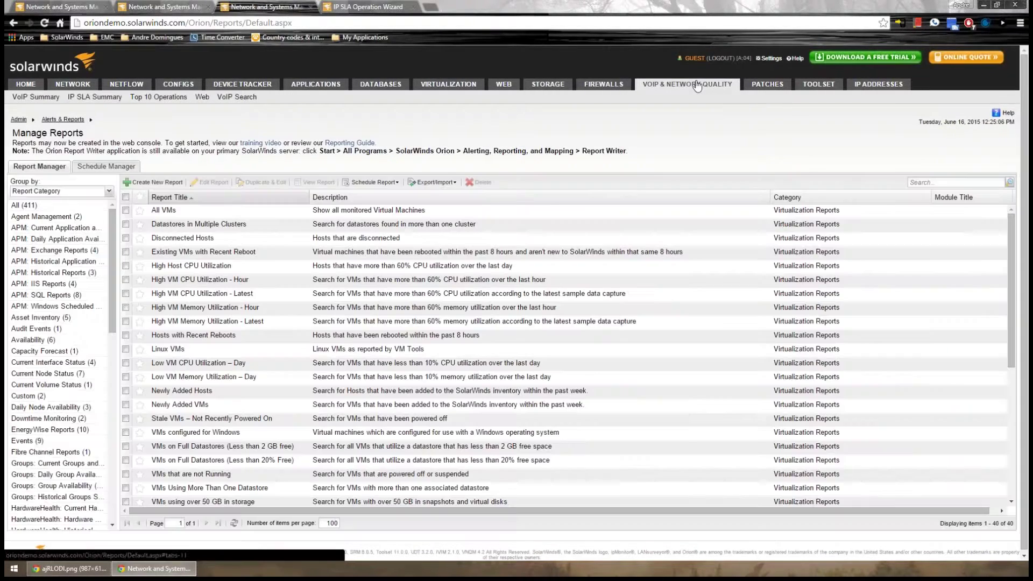
Return to the VoIP Summary View from the VOIP & NETWORK QUALITY tab
{"action": "left_click", "coordinate": [715, 83]}
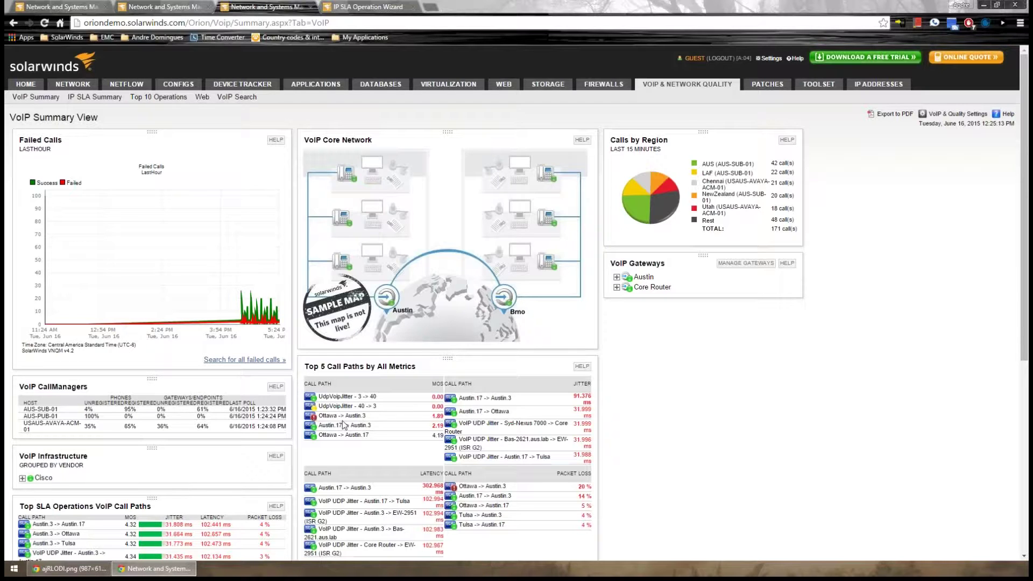
Choose USAUS-AVAYA-ACM-01 in the VoIP CallManagers panel to show its 117 phones and registration charts
{"action": "scroll", "coordinate": [345, 425], "scroll_direction": "down", "scroll_amount": 6}
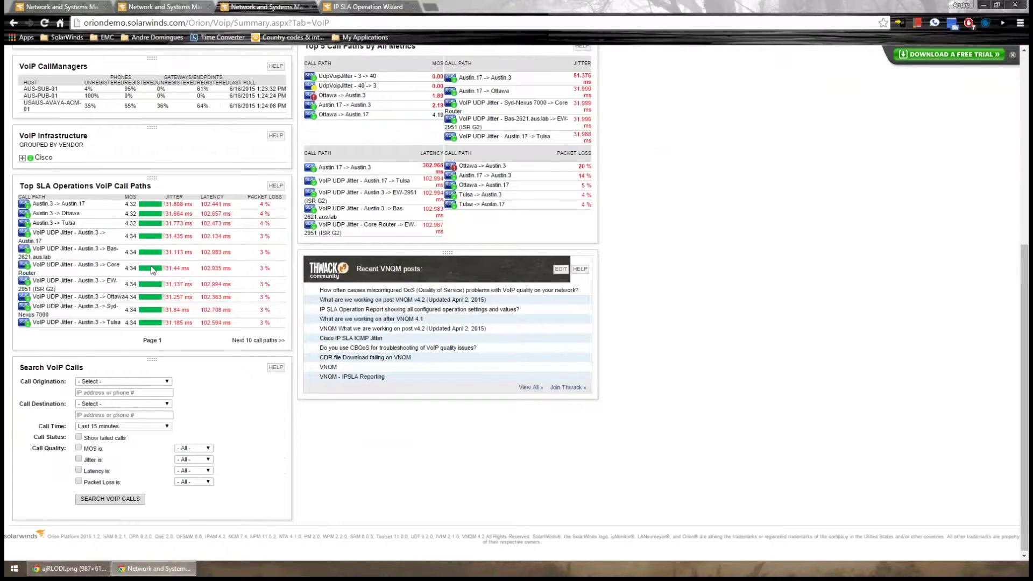
{"action": "scroll", "coordinate": [153, 270], "scroll_direction": "up", "scroll_amount": 4}
{"action": "left_click", "coordinate": [52, 318]}
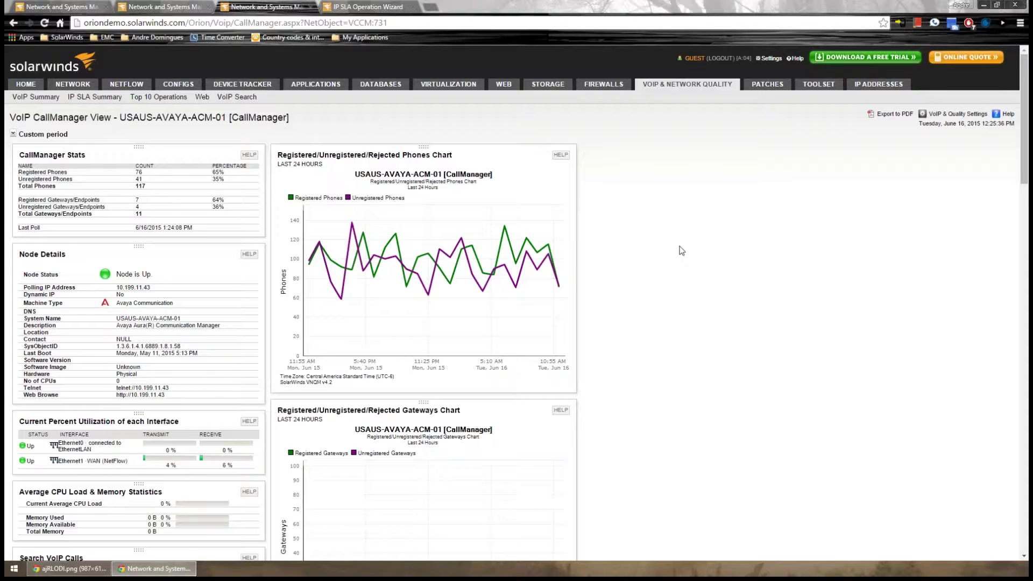
Go back to the VoIP summary, then load solarwinds.com.br in the browser
{"action": "key", "text": "alt+Left"}
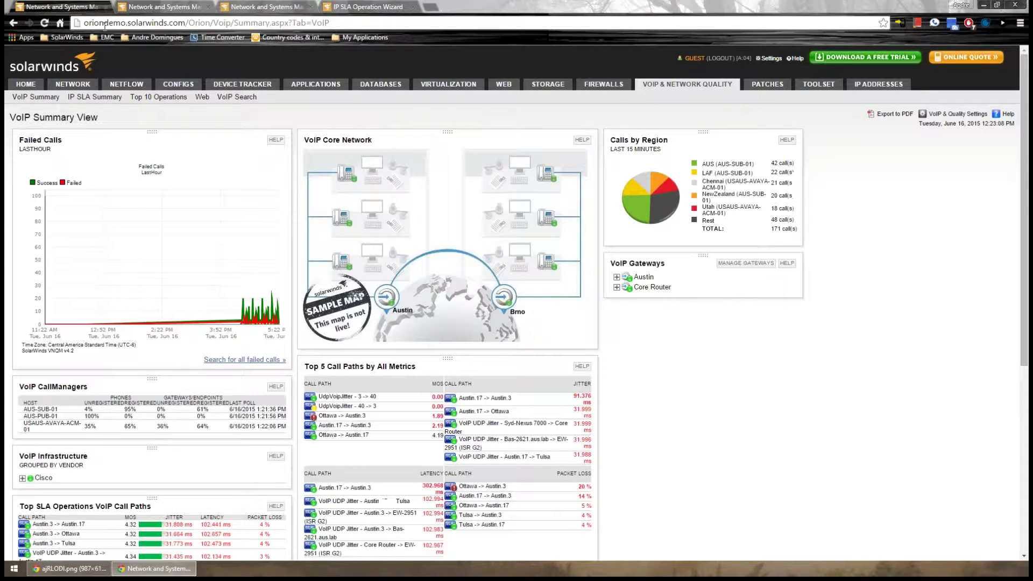
{"action": "left_click", "coordinate": [104, 24]}
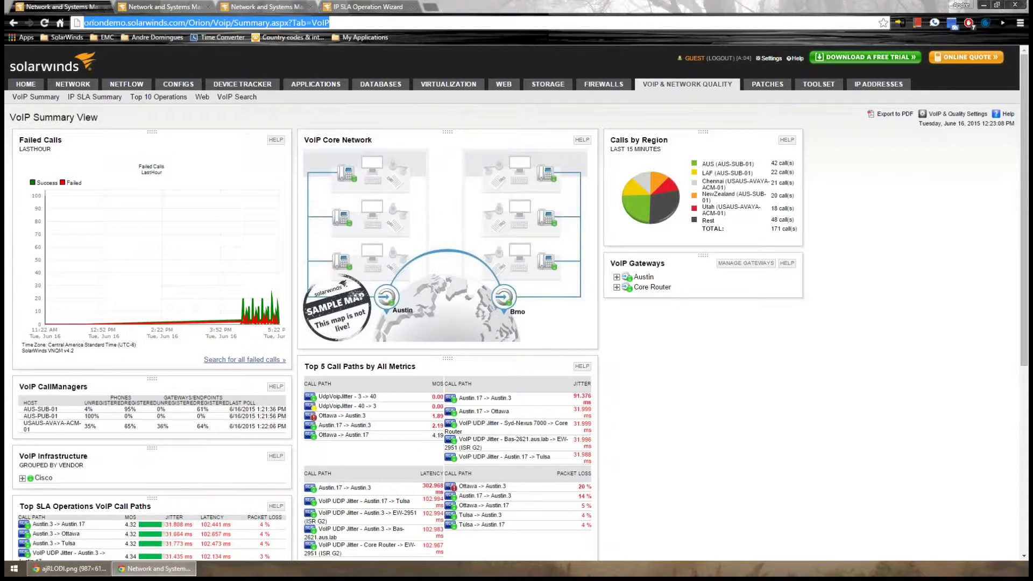
{"action": "type", "text": "g"}
{"action": "key", "text": "BackSpace"}
{"action": "key", "text": "BackSpace"}
{"action": "type", "text": "sol"}
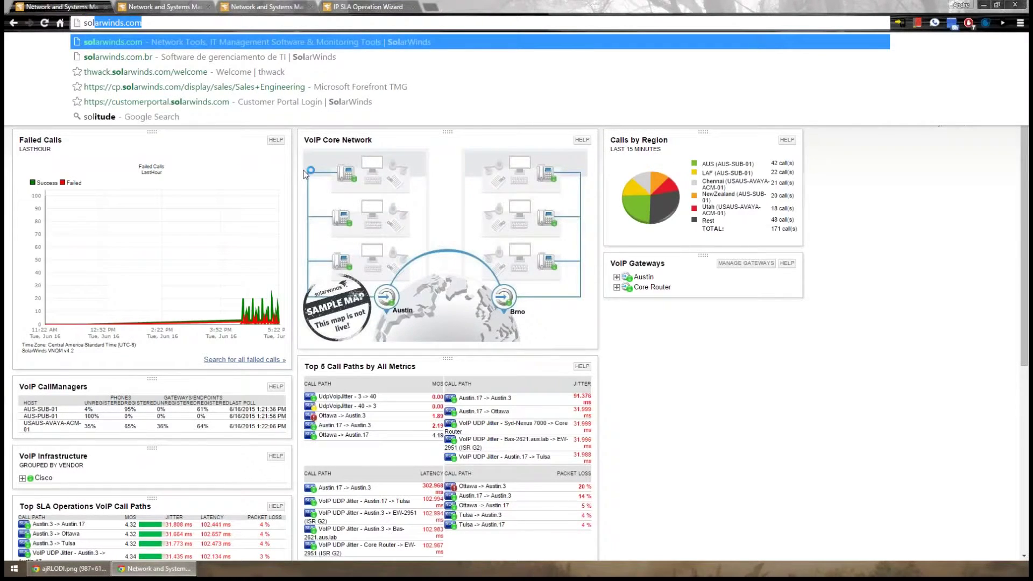
{"action": "type", "text": "l"}
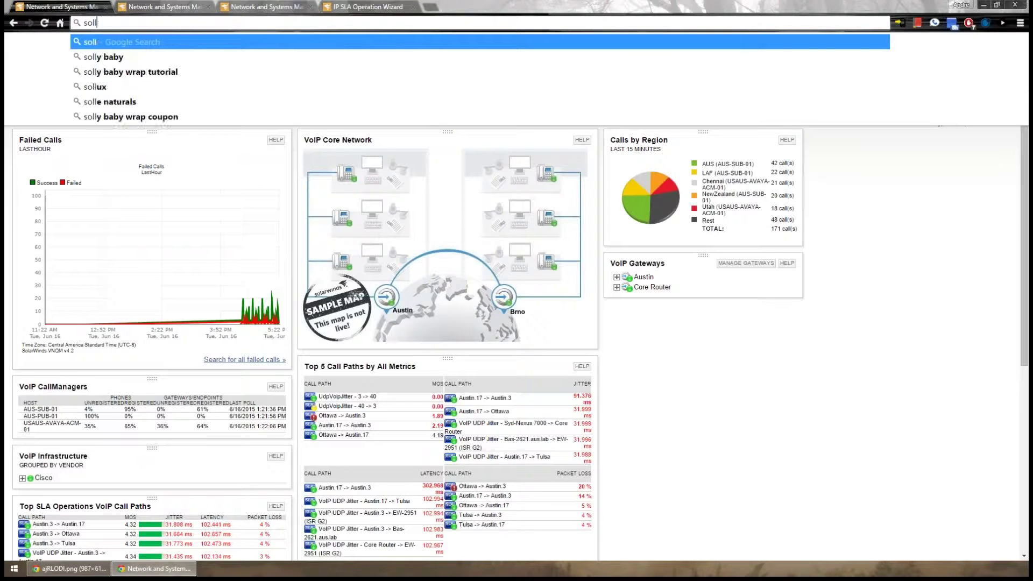
{"action": "key", "text": "BackSpace"}
{"action": "type", "text": "arwi"}
{"action": "type", "text": "nds.com.br"}
{"action": "key", "text": "Return"}
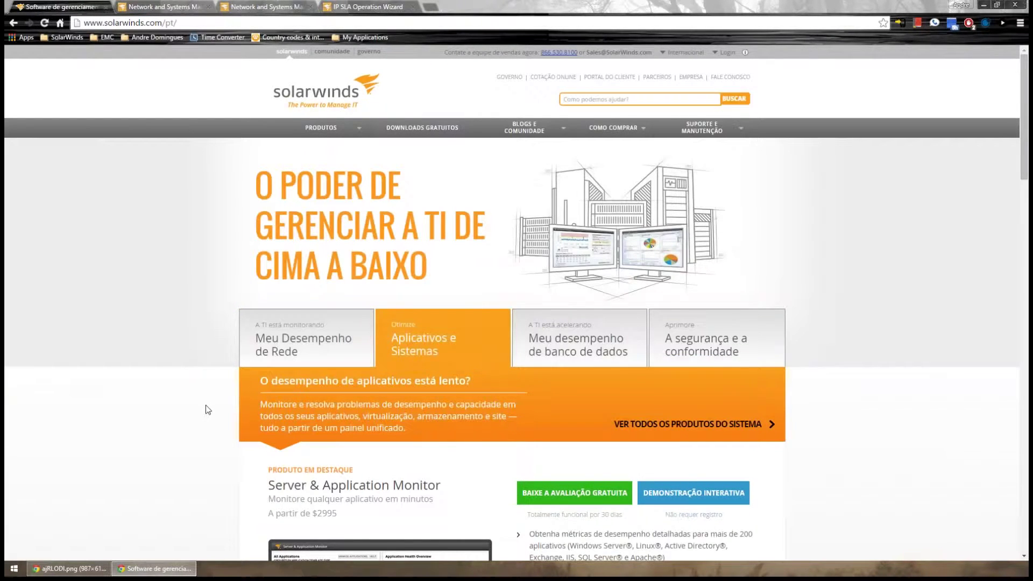
Browse the Portuguese homepage, open View All Network Products, then return to the Orion demo tab
{"action": "scroll", "coordinate": [207, 410], "scroll_direction": "down", "scroll_amount": 20}
{"action": "scroll", "coordinate": [206, 405], "scroll_direction": "up", "scroll_amount": 7}
{"action": "scroll", "coordinate": [205, 405], "scroll_direction": "up", "scroll_amount": 5}
{"action": "scroll", "coordinate": [204, 405], "scroll_direction": "down", "scroll_amount": 18}
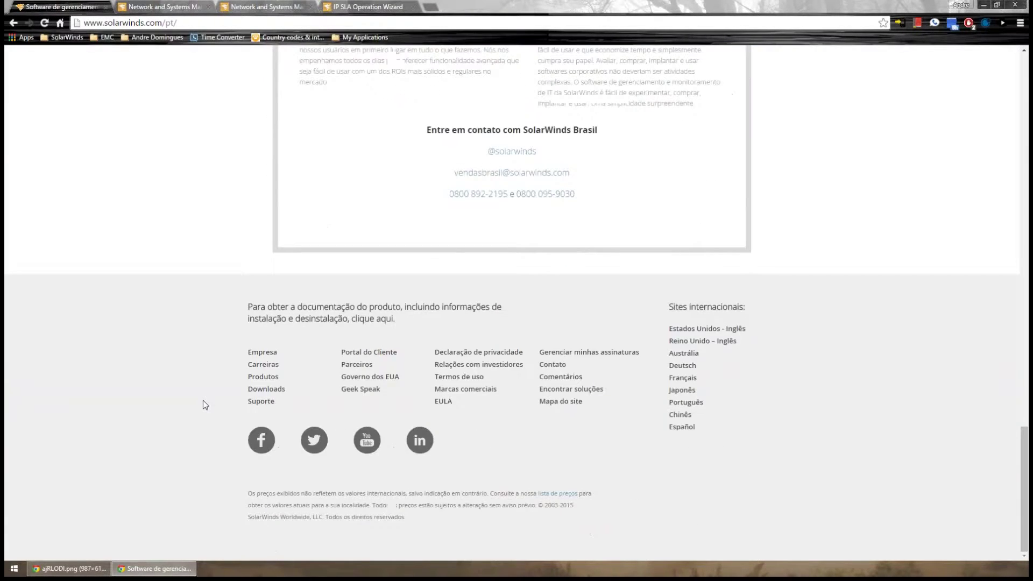
{"action": "scroll", "coordinate": [202, 400], "scroll_direction": "up", "scroll_amount": 5}
{"action": "scroll", "coordinate": [203, 401], "scroll_direction": "up", "scroll_amount": 7}
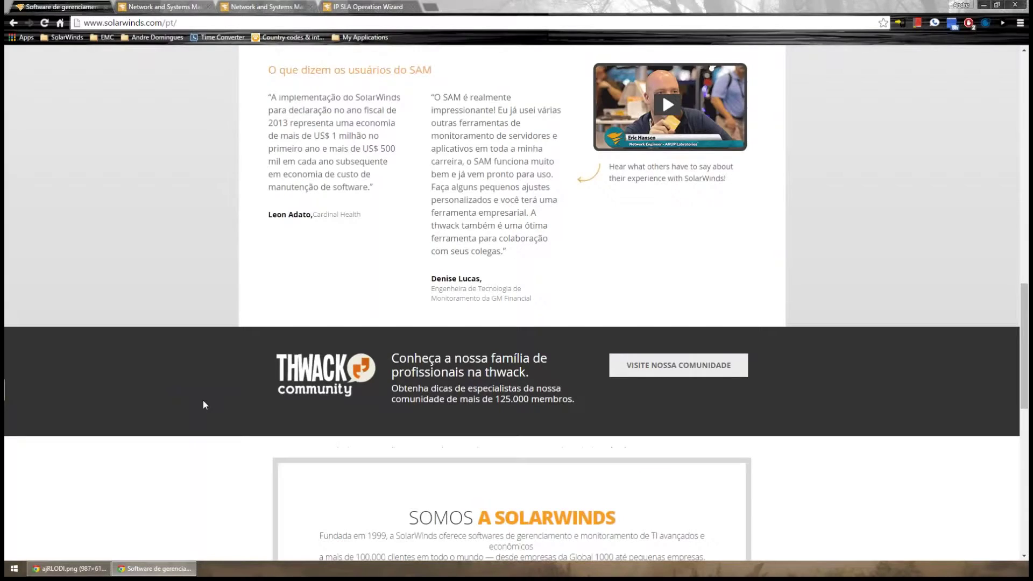
{"action": "scroll", "coordinate": [202, 400], "scroll_direction": "up", "scroll_amount": 2}
{"action": "scroll", "coordinate": [202, 400], "scroll_direction": "up", "scroll_amount": 2}
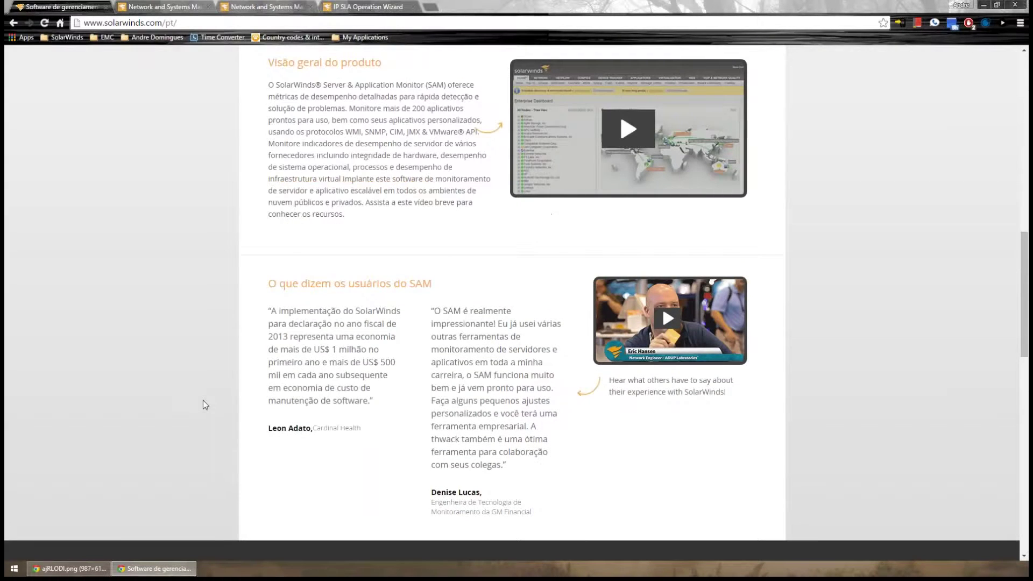
{"action": "scroll", "coordinate": [202, 401], "scroll_direction": "up", "scroll_amount": 10}
{"action": "mouse_move", "coordinate": [439, 347]}
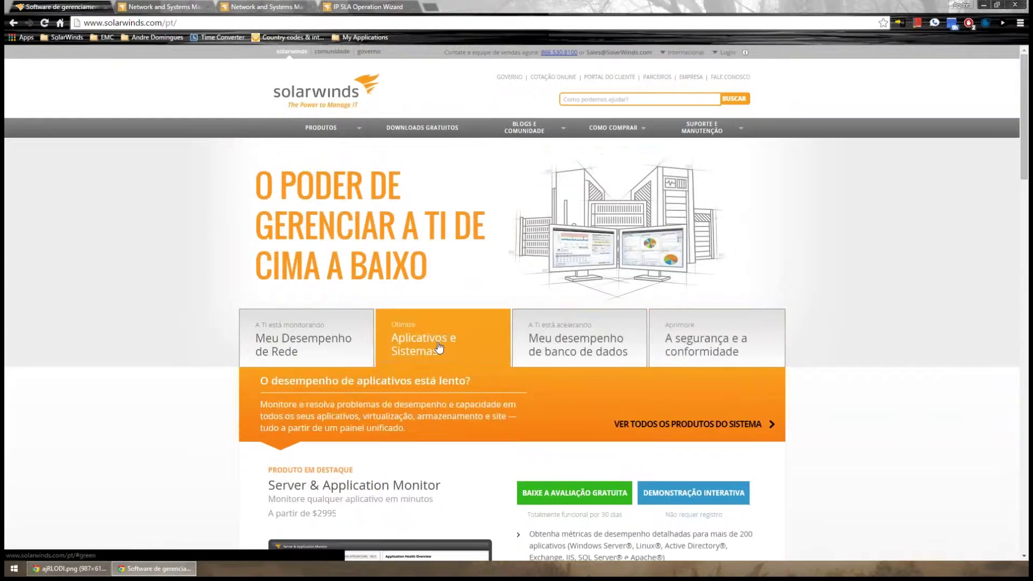
{"action": "mouse_move", "coordinate": [309, 344]}
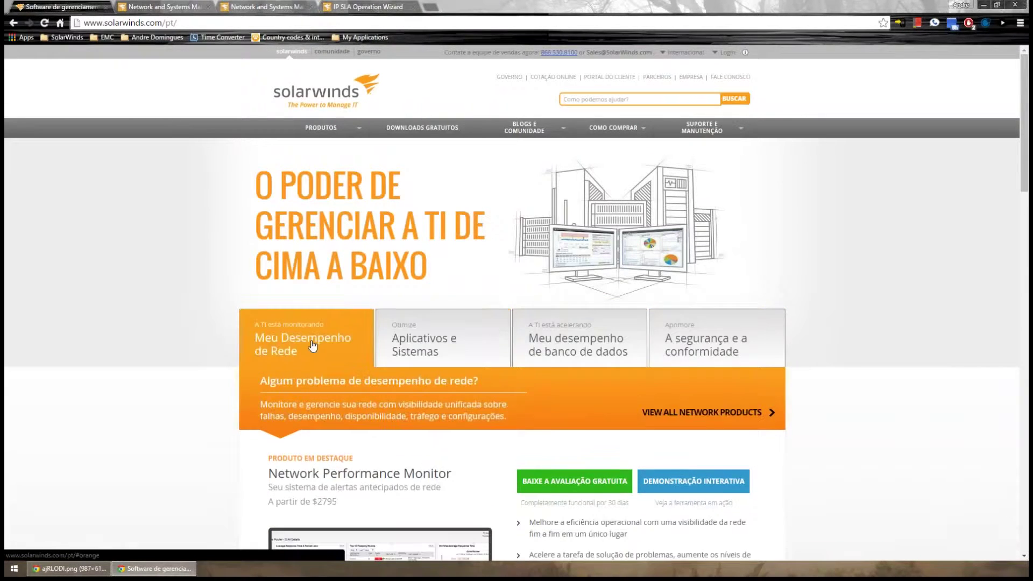
{"action": "left_click", "coordinate": [749, 419]}
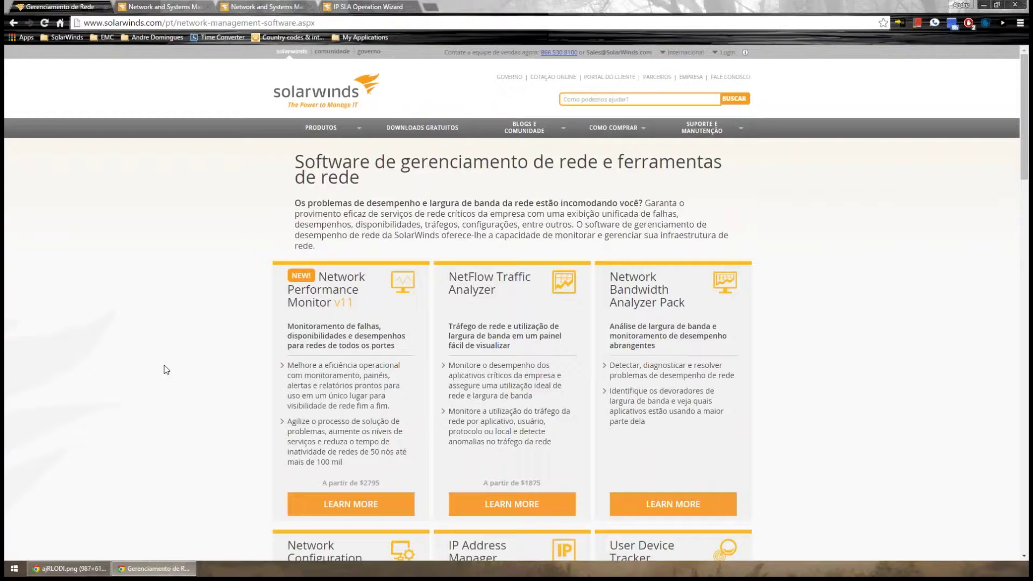
{"action": "left_click", "coordinate": [293, 5]}
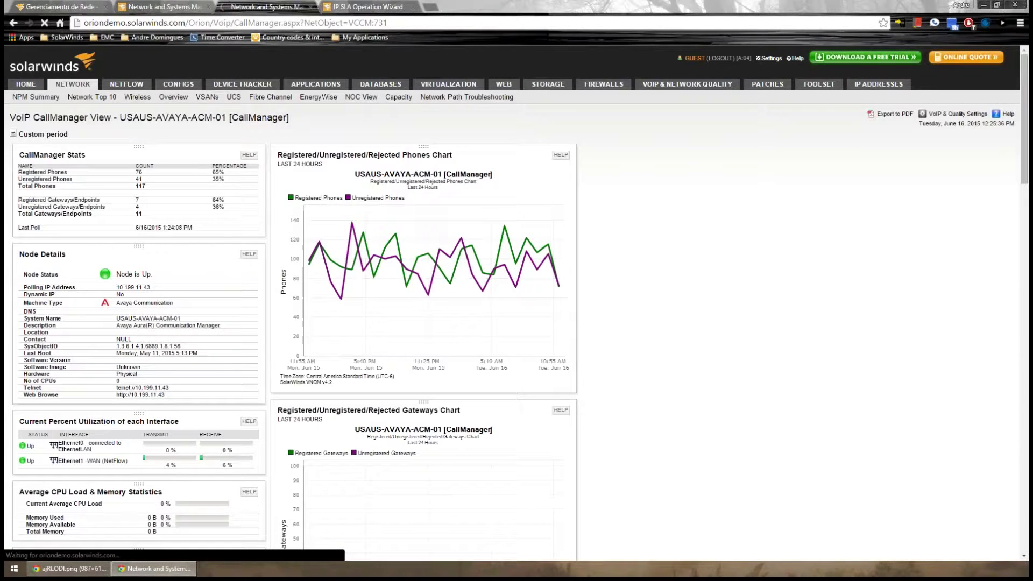
Check the NPM Summary with North America expanded and the VoIP summary, then return to the products tab
{"action": "left_click", "coordinate": [72, 84]}
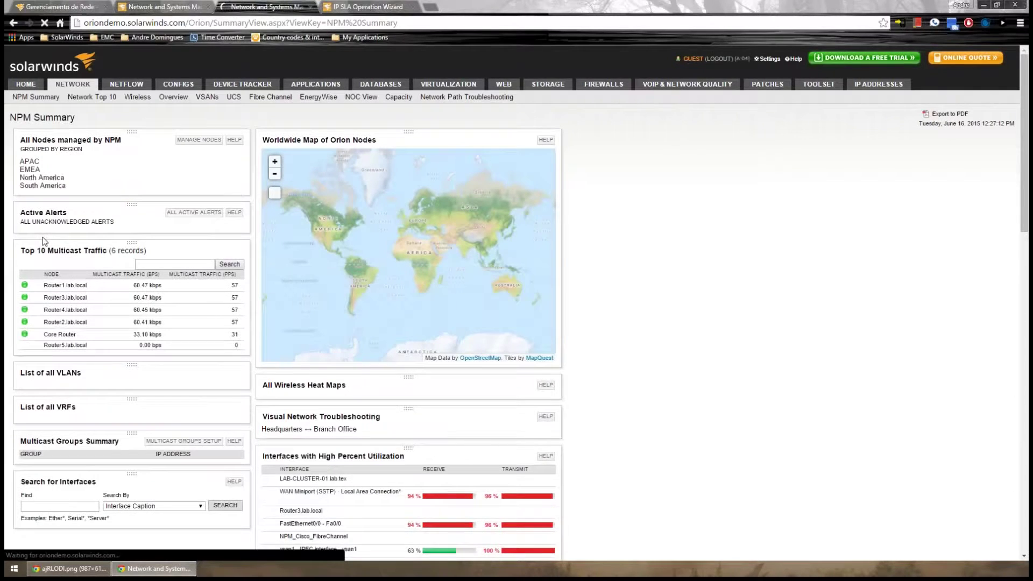
{"action": "left_click", "coordinate": [24, 179]}
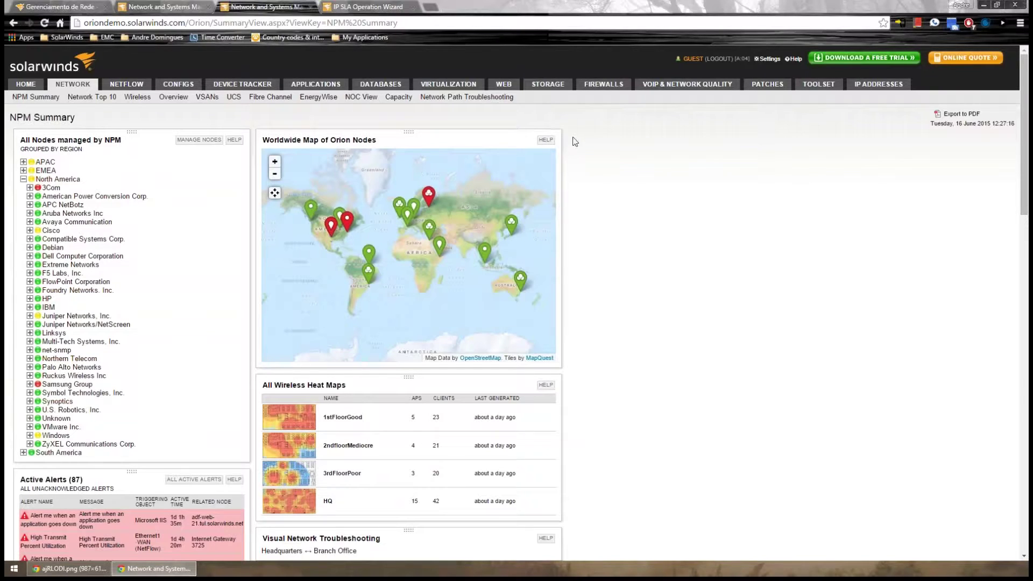
{"action": "left_click", "coordinate": [682, 89]}
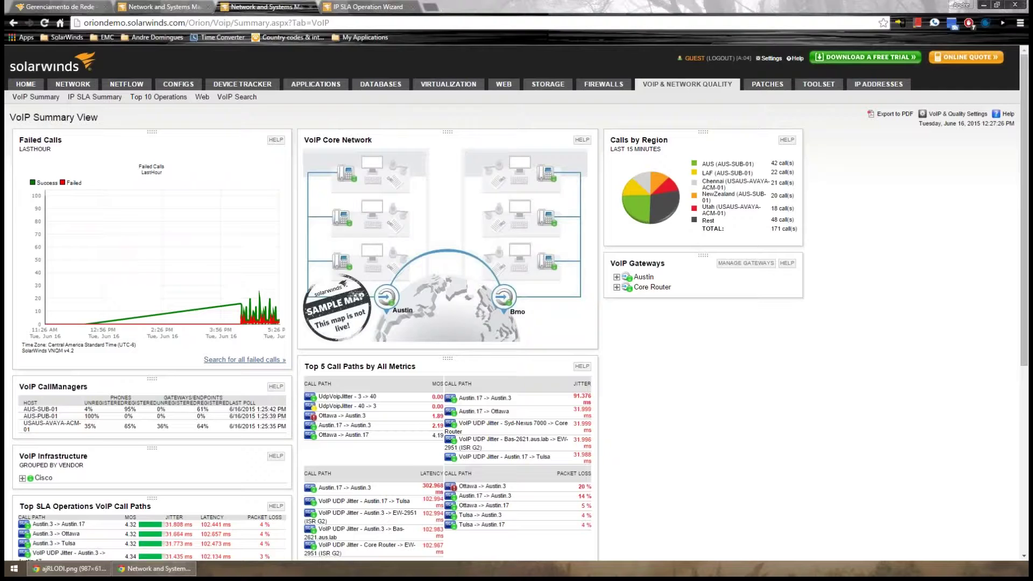
{"action": "left_click", "coordinate": [59, 6]}
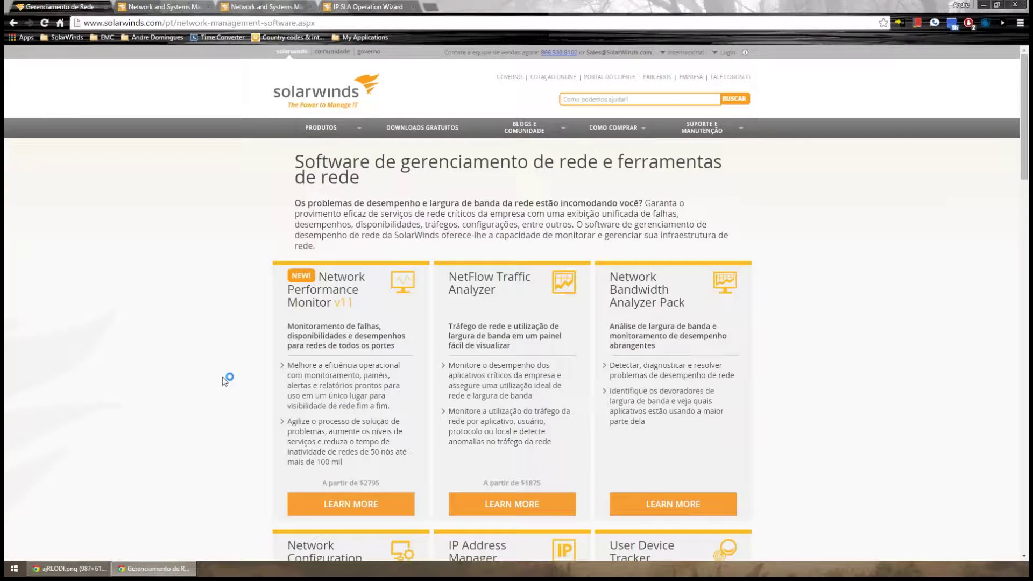
Open the VoIP & Network Quality Manager product page and scroll to its minimum system requirements
{"action": "scroll", "coordinate": [201, 381], "scroll_direction": "down", "scroll_amount": 6}
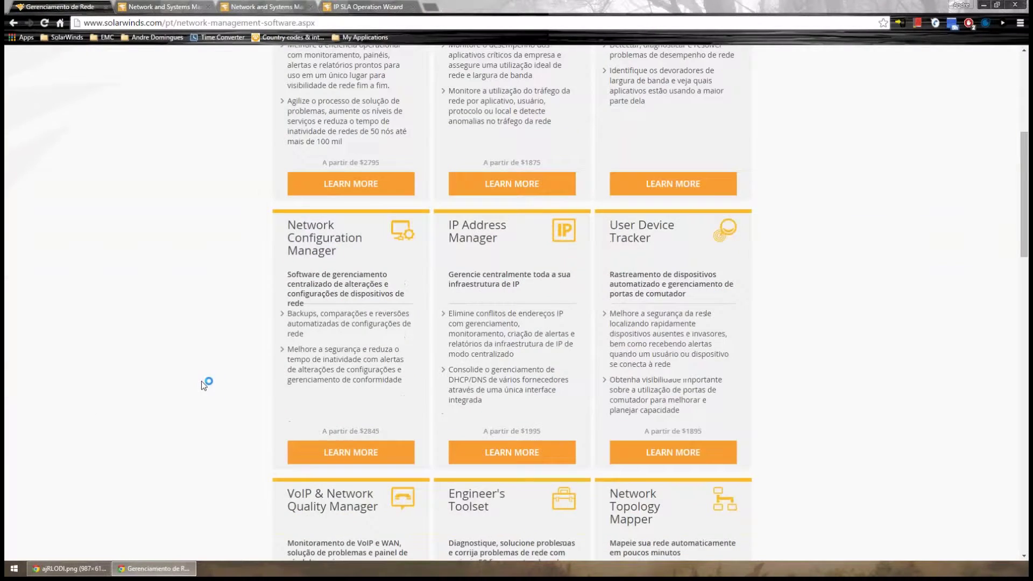
{"action": "scroll", "coordinate": [201, 381], "scroll_direction": "down", "scroll_amount": 4}
{"action": "scroll", "coordinate": [201, 381], "scroll_direction": "down", "scroll_amount": 2}
{"action": "left_click", "coordinate": [339, 181]}
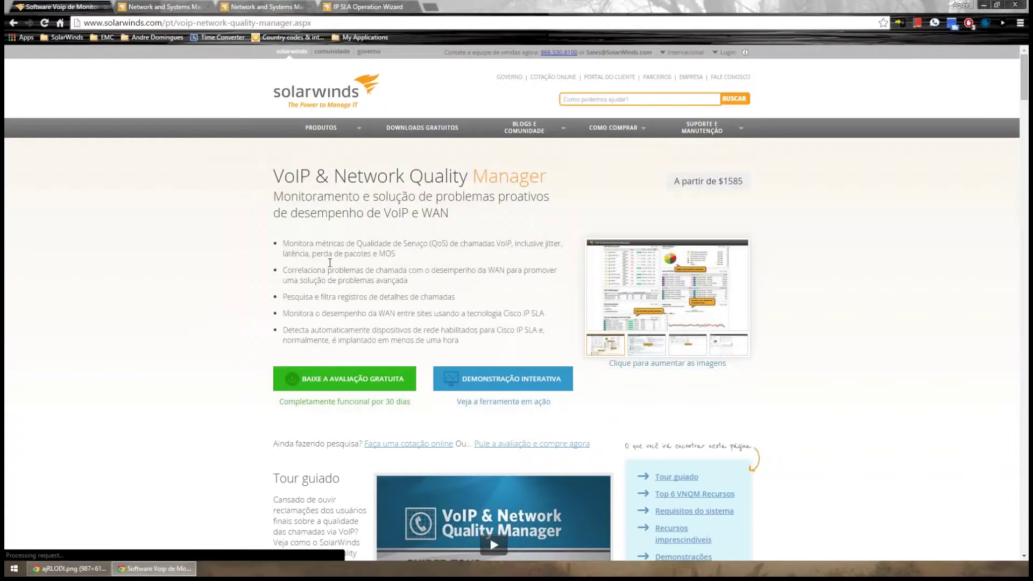
{"action": "scroll", "coordinate": [275, 345], "scroll_direction": "down", "scroll_amount": 15}
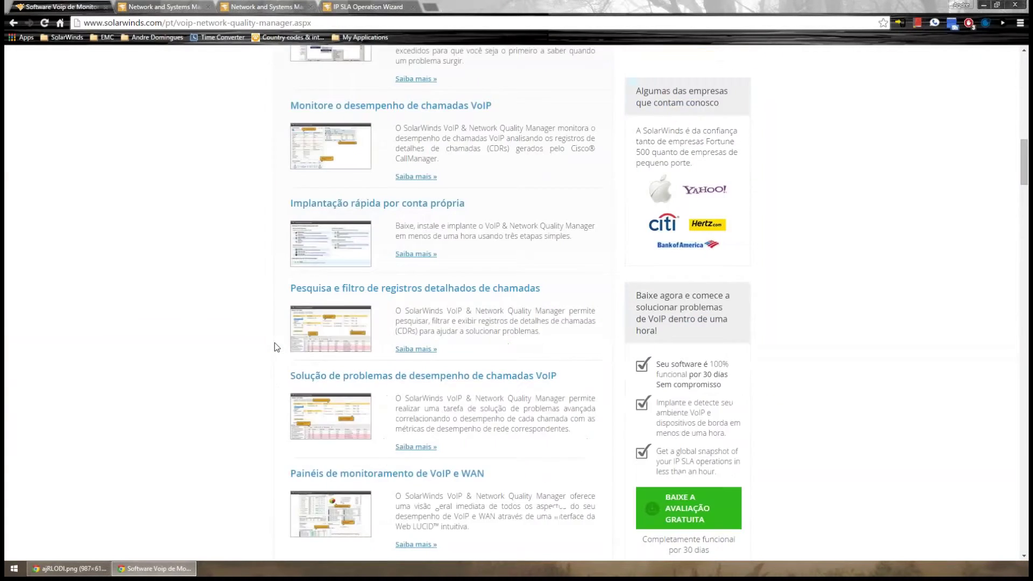
{"action": "scroll", "coordinate": [271, 339], "scroll_direction": "up", "scroll_amount": 4}
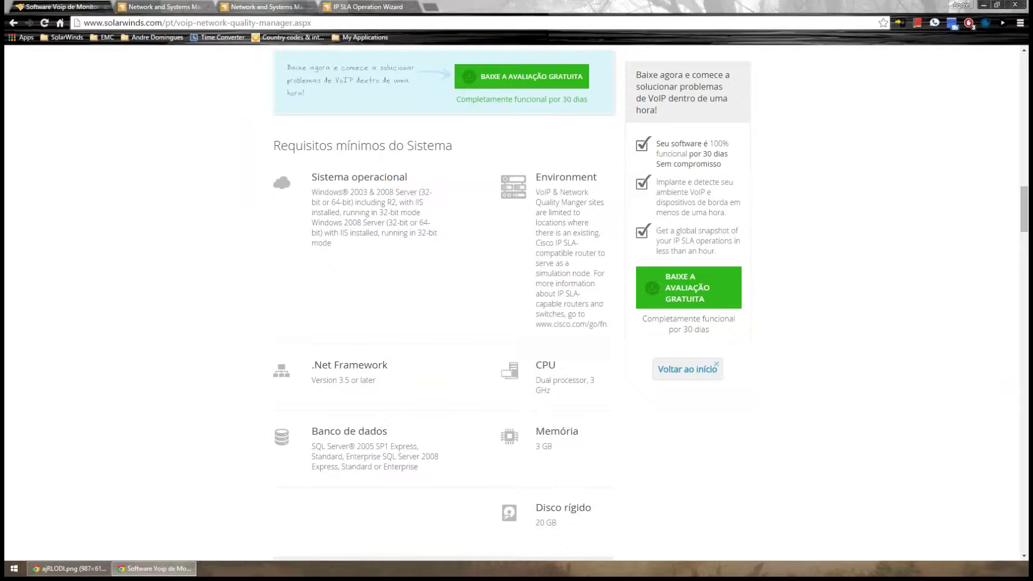
Switch to the Orion VoIP Summary browser tab with Ctrl+3
{"action": "key", "text": "ctrl+3"}
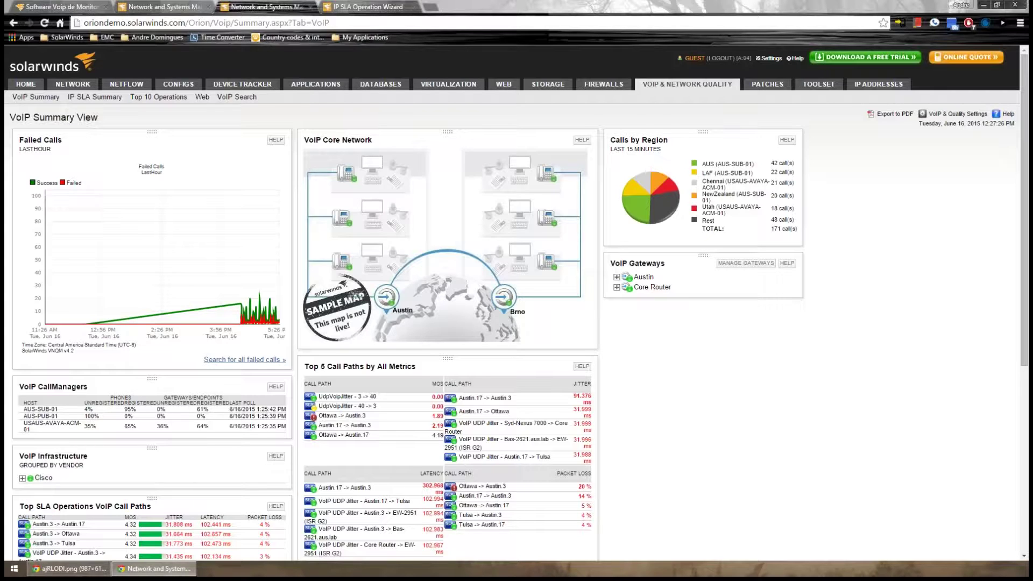
{"action": "key", "text": "ctrl+Tab"}
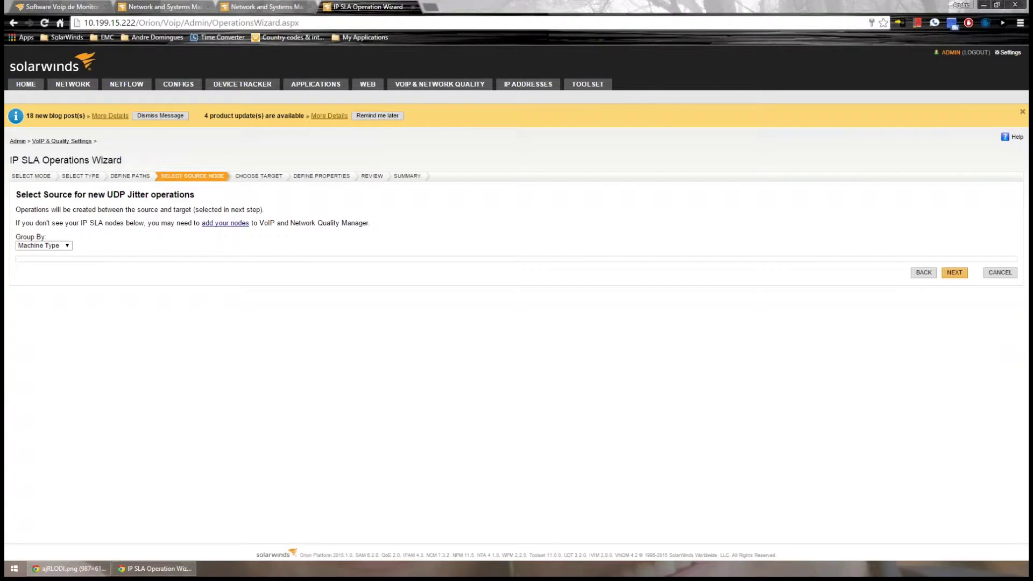
{"action": "left_click", "coordinate": [235, 6]}
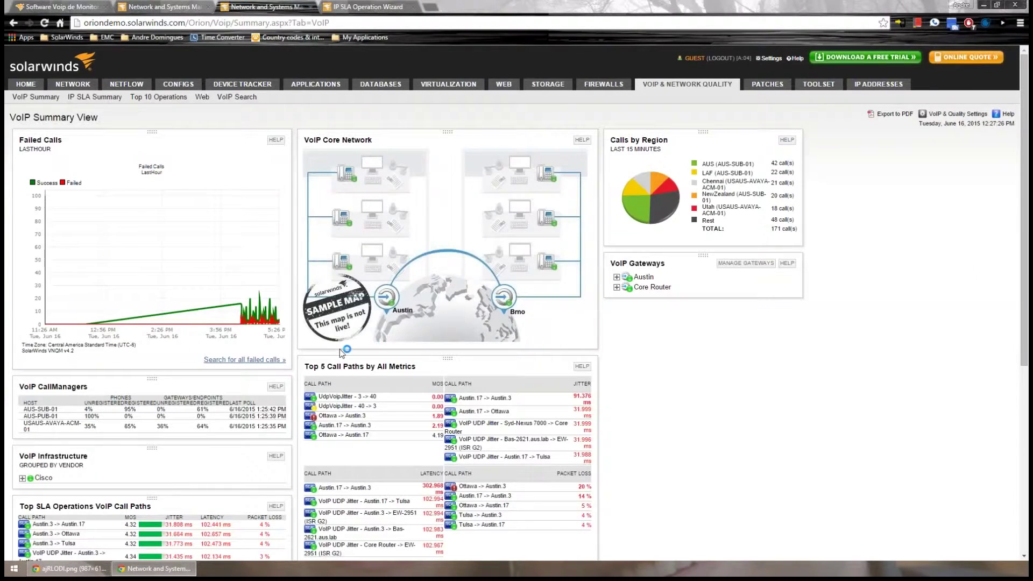
{"action": "scroll", "coordinate": [340, 352], "scroll_direction": "down", "scroll_amount": 3}
{"action": "scroll", "coordinate": [105, 277], "scroll_direction": "down", "scroll_amount": 3}
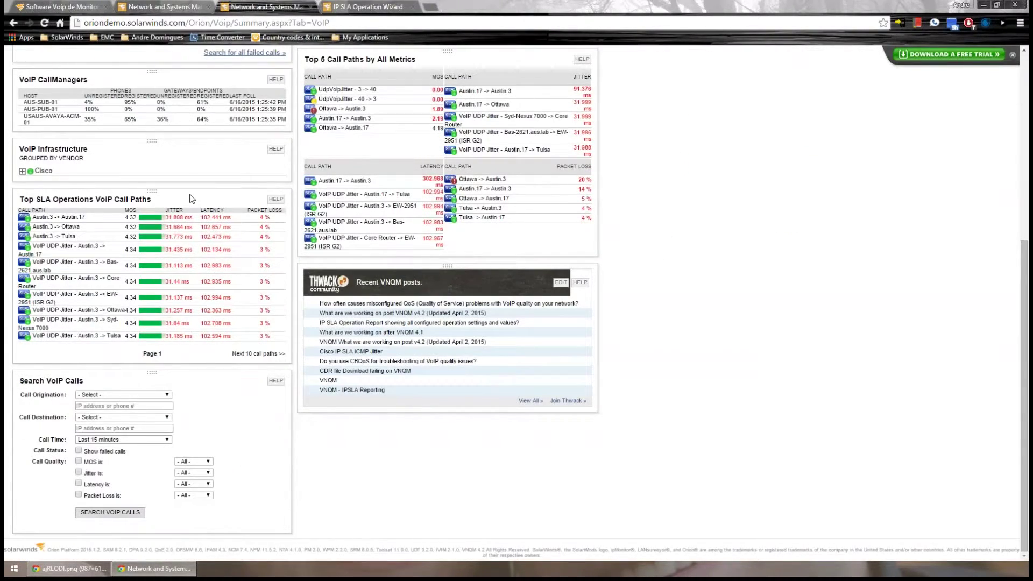
{"action": "scroll", "coordinate": [189, 198], "scroll_direction": "up", "scroll_amount": 4}
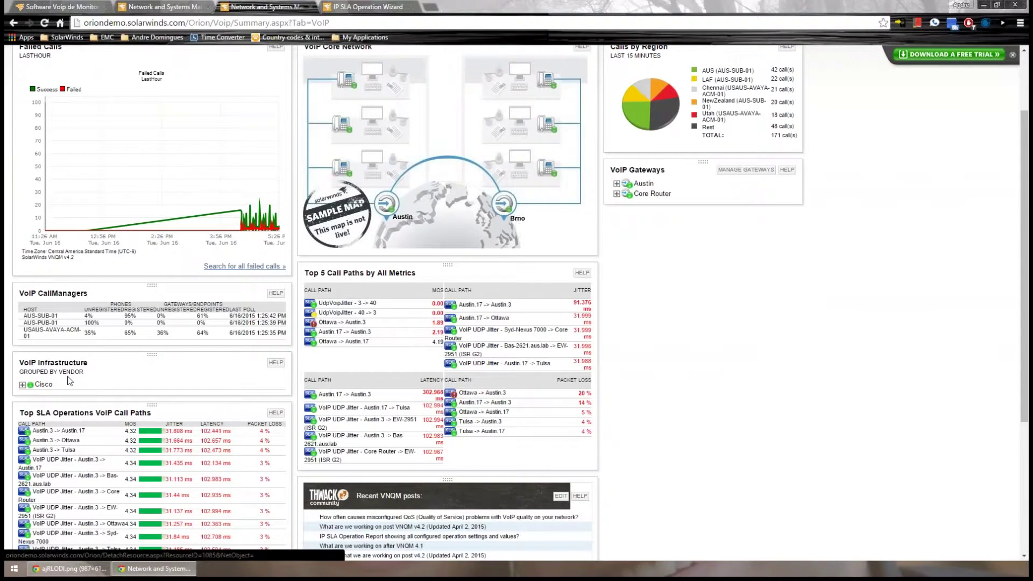
Expand the Cisco group under VoIP Infrastructure, then search VoIP calls from the last 15 minutes
{"action": "left_click", "coordinate": [26, 387]}
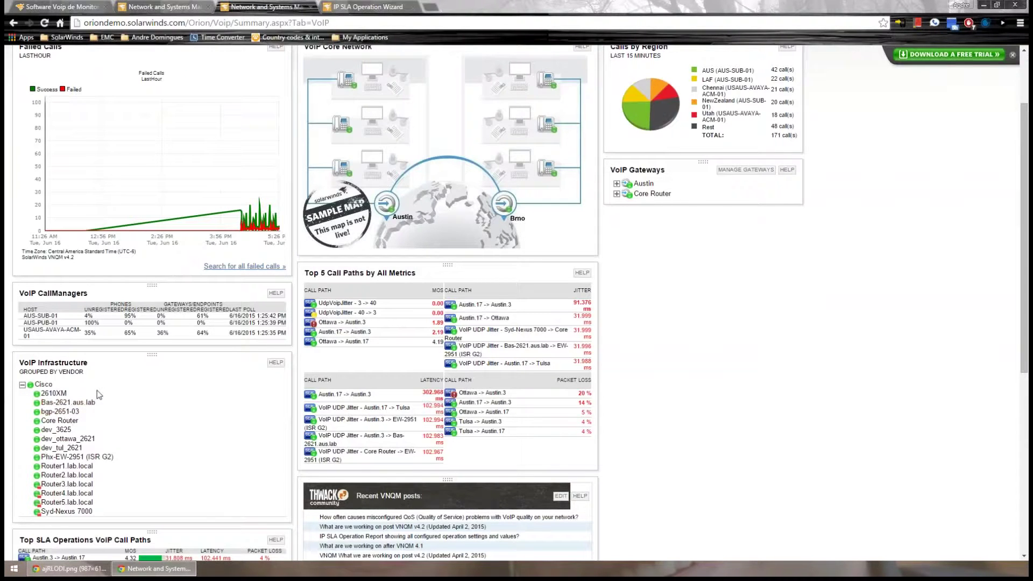
{"action": "scroll", "coordinate": [96, 390], "scroll_direction": "down", "scroll_amount": 2}
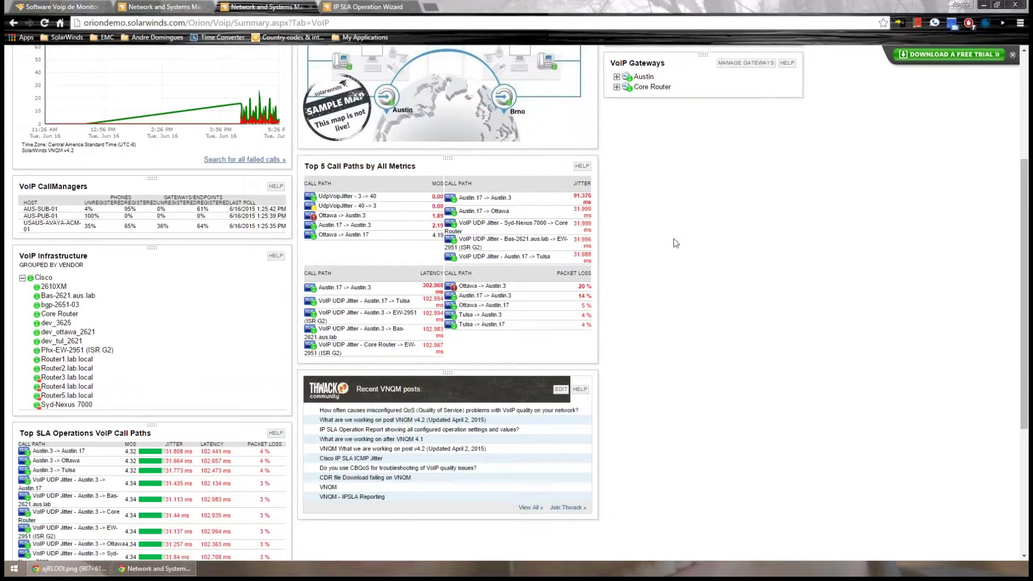
{"action": "scroll", "coordinate": [633, 222], "scroll_direction": "down", "scroll_amount": 4}
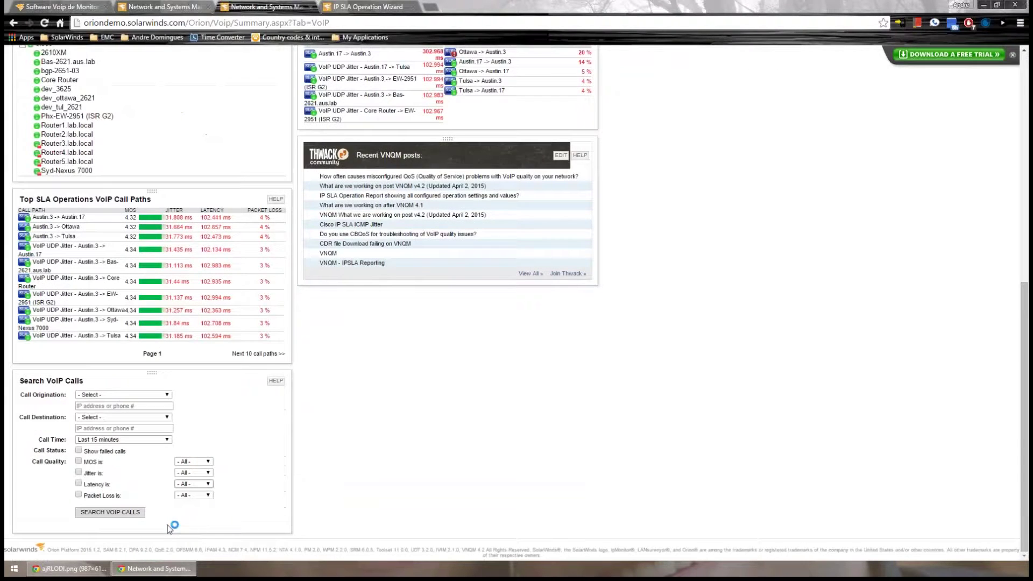
{"action": "left_click", "coordinate": [473, 214]}
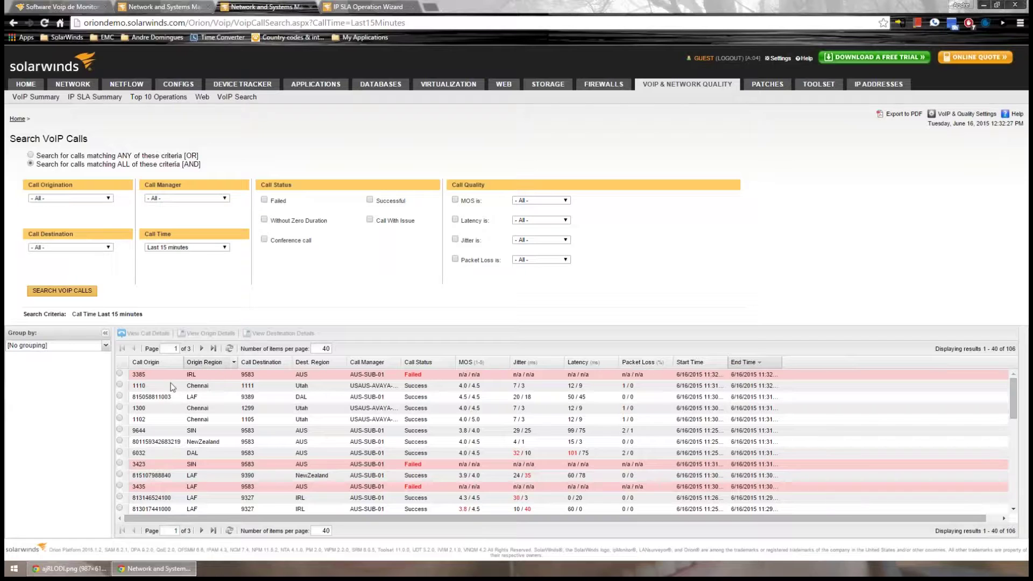
Inspect the details of the failed call from 3385 in IRL, then return to the search results
{"action": "left_click", "coordinate": [149, 407]}
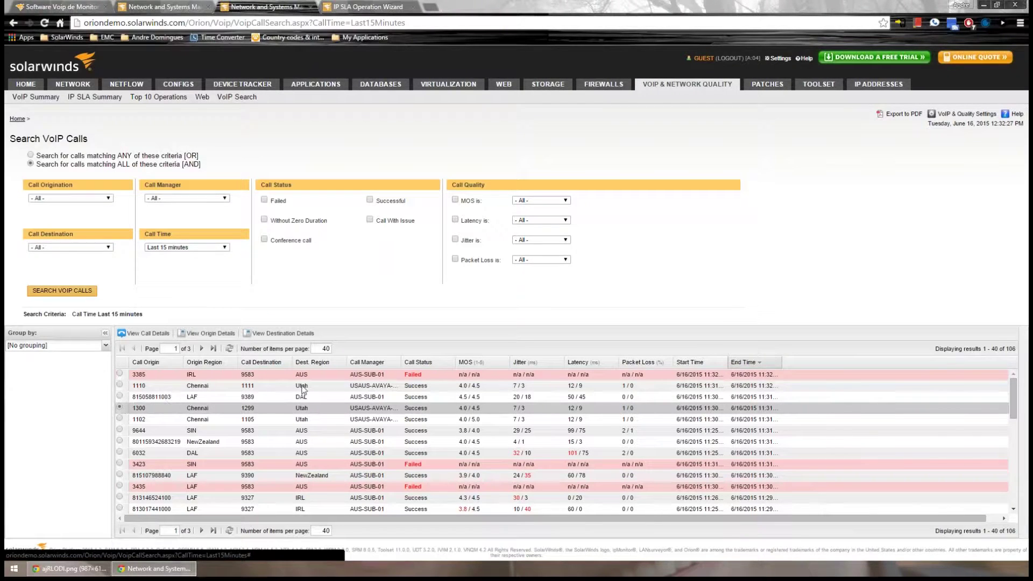
{"action": "left_click", "coordinate": [121, 374]}
{"action": "left_click", "coordinate": [147, 334]}
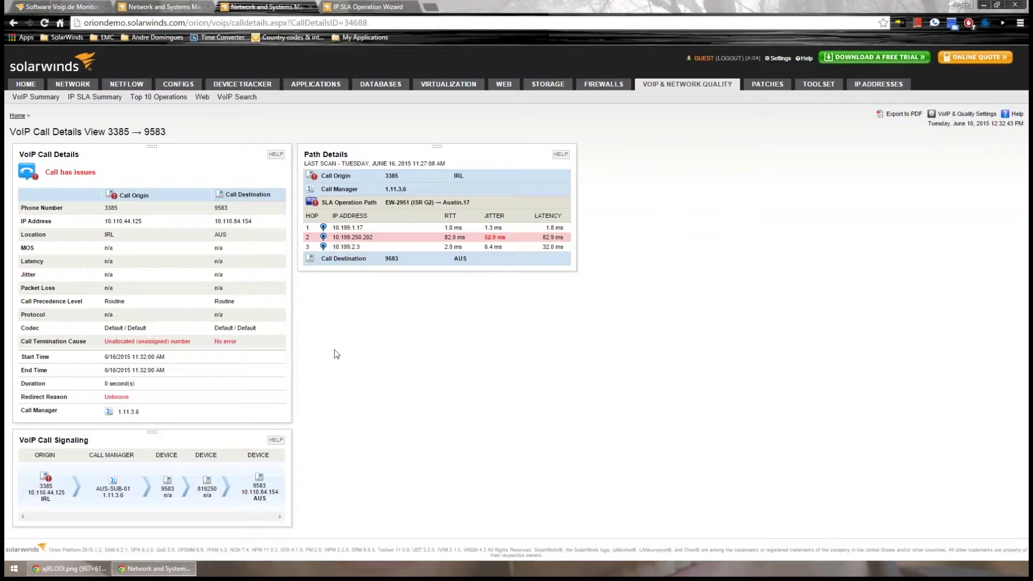
{"action": "left_click_drag", "start_coordinate": [48, 178], "coordinate": [100, 158]}
{"action": "left_click", "coordinate": [448, 362]}
{"action": "key", "text": "alt+Left"}
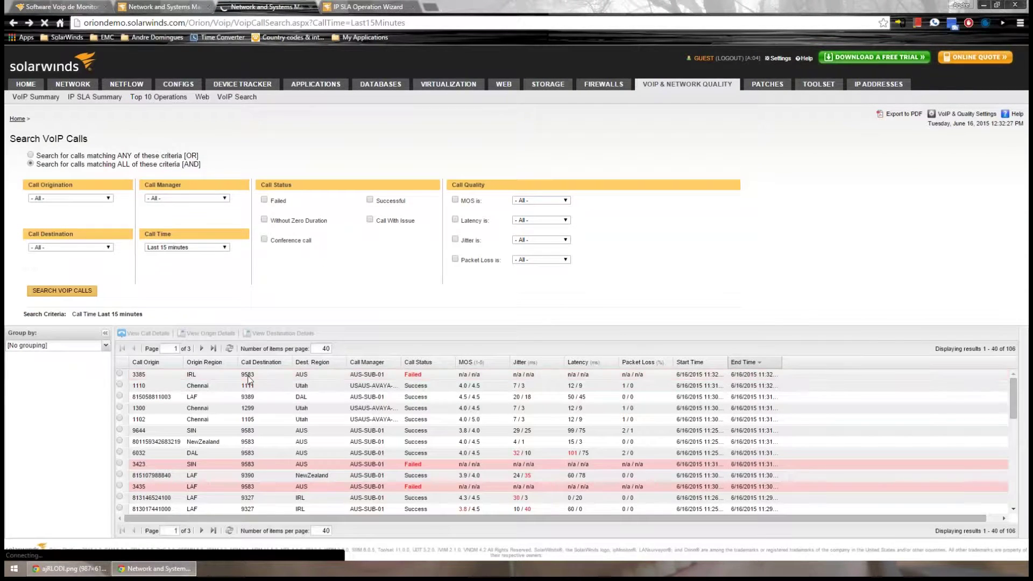
{"action": "left_click", "coordinate": [119, 375]}
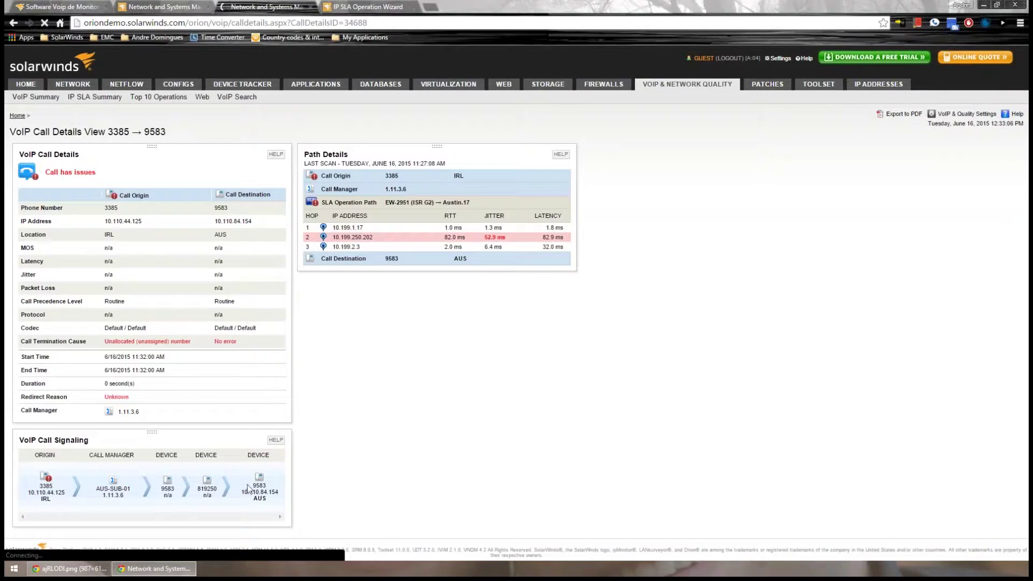
{"action": "key", "text": "alt+Left"}
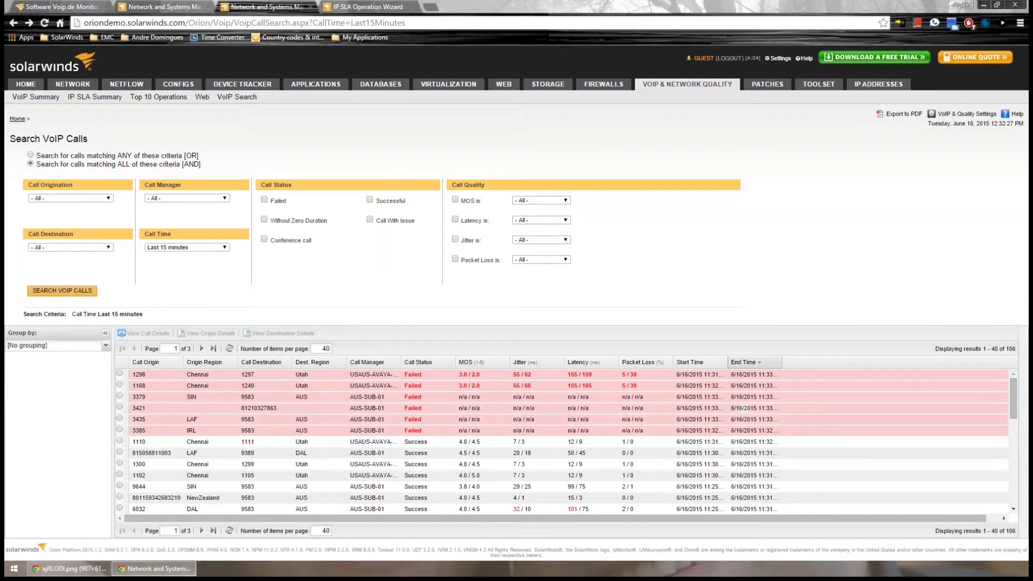
Open the details of failed call 3421 and note its Call has issues status
{"action": "left_click", "coordinate": [119, 409]}
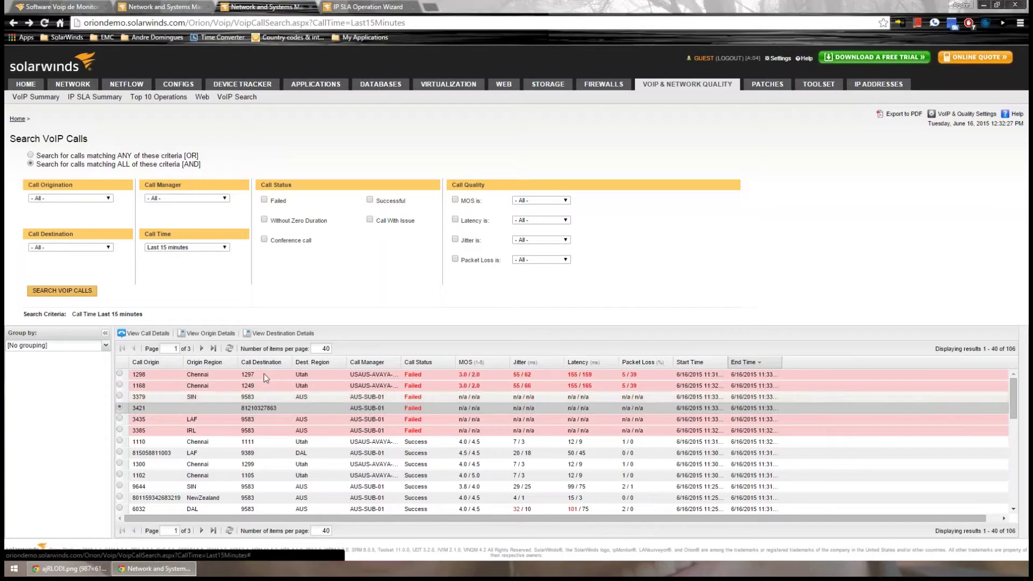
{"action": "left_click", "coordinate": [159, 332]}
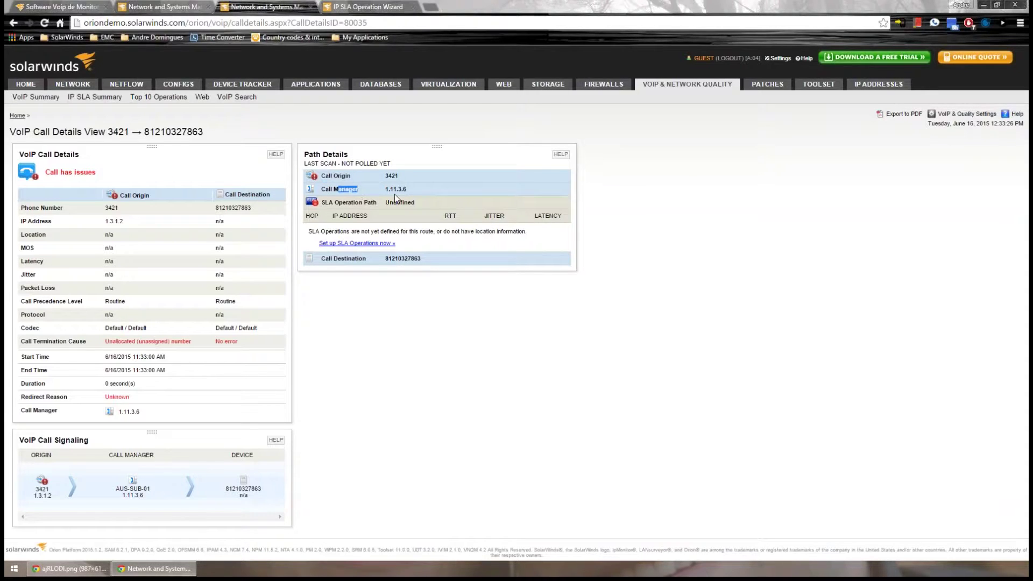
{"action": "left_click_drag", "start_coordinate": [406, 189], "coordinate": [388, 189]}
{"action": "left_click", "coordinate": [378, 373]}
{"action": "left_click_drag", "start_coordinate": [54, 172], "coordinate": [96, 173]}
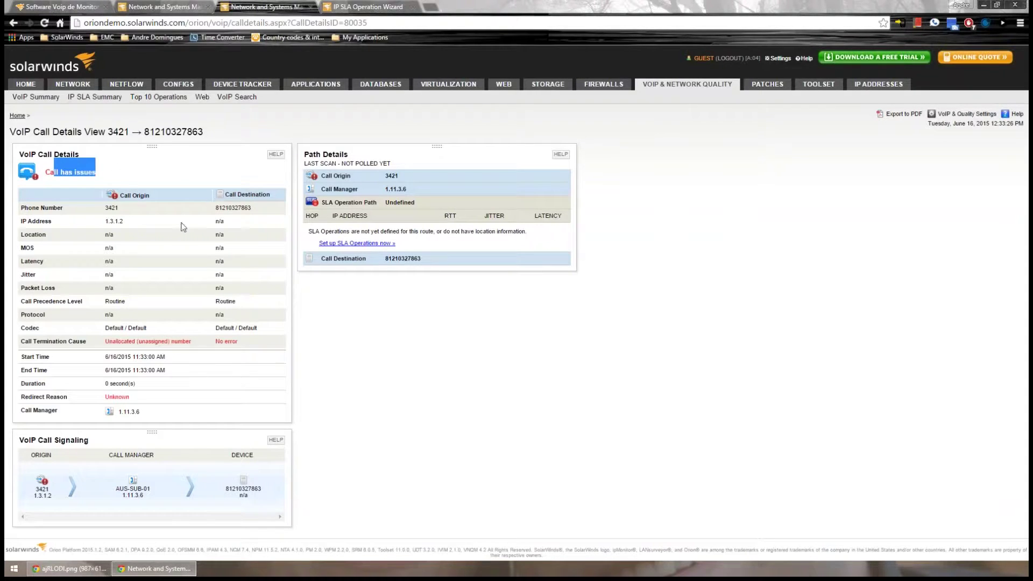
View the 3421 origin gateway, check its Registered status, and return to the call details
{"action": "left_click", "coordinate": [391, 178]}
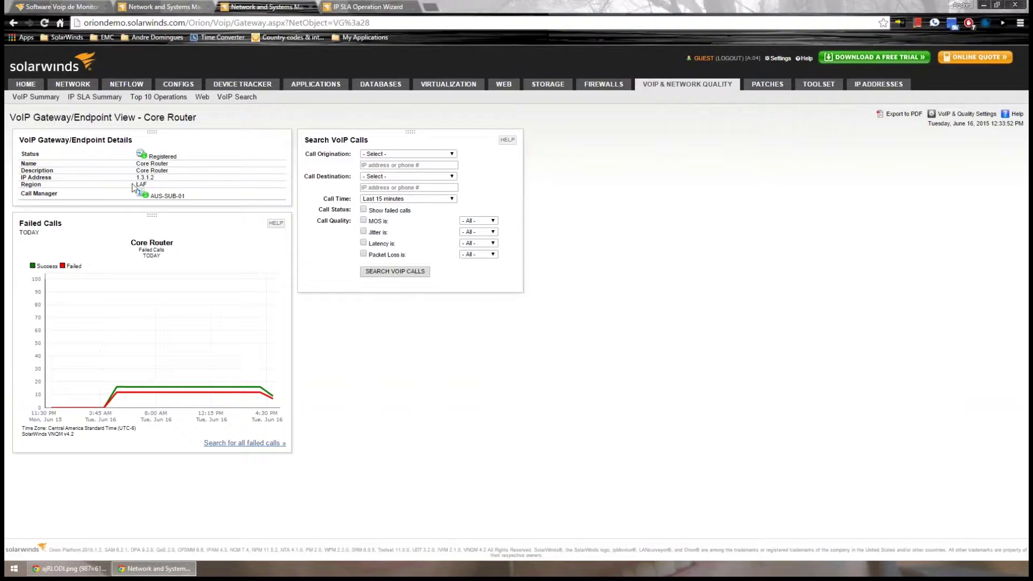
{"action": "double_click", "coordinate": [170, 156]}
{"action": "left_click", "coordinate": [404, 432]}
{"action": "key", "text": "alt+Left"}
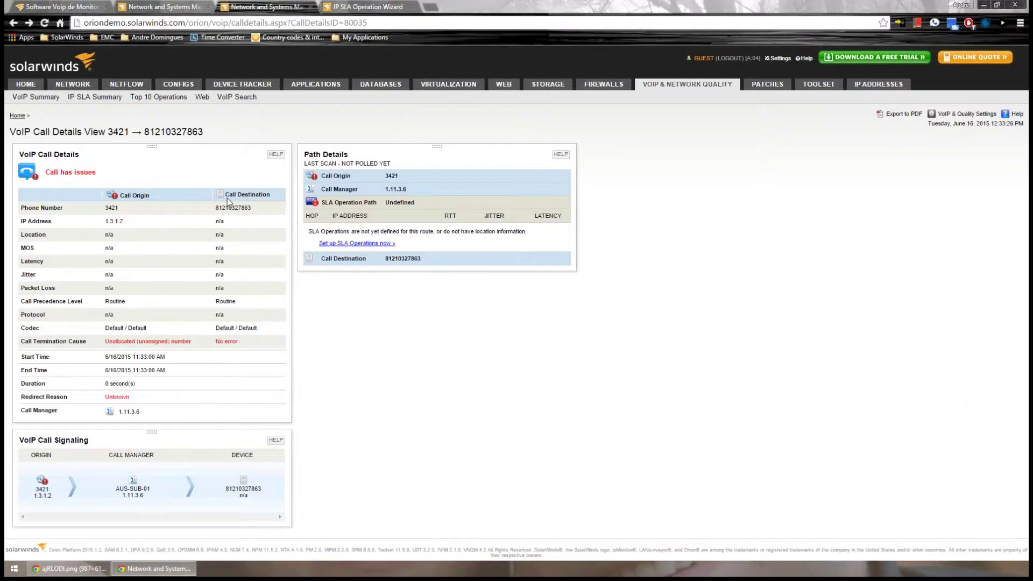
Review the call's Location through Packet Loss rows, then open the VoIP summary dashboard
{"action": "left_click_drag", "start_coordinate": [93, 249], "coordinate": [200, 295]}
{"action": "left_click_drag", "start_coordinate": [103, 238], "coordinate": [230, 290]}
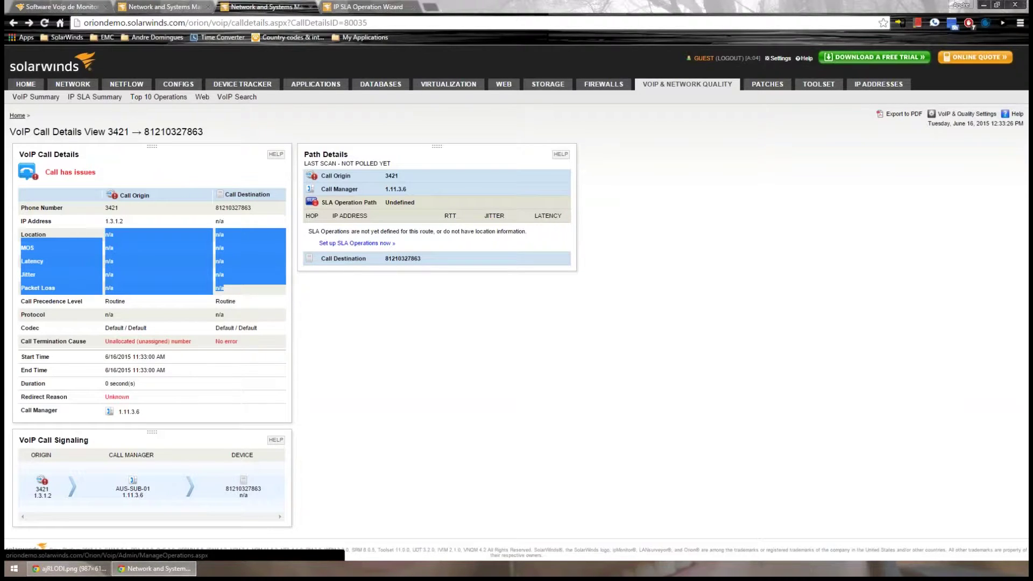
{"action": "left_click", "coordinate": [504, 379]}
{"action": "left_click", "coordinate": [672, 85]}
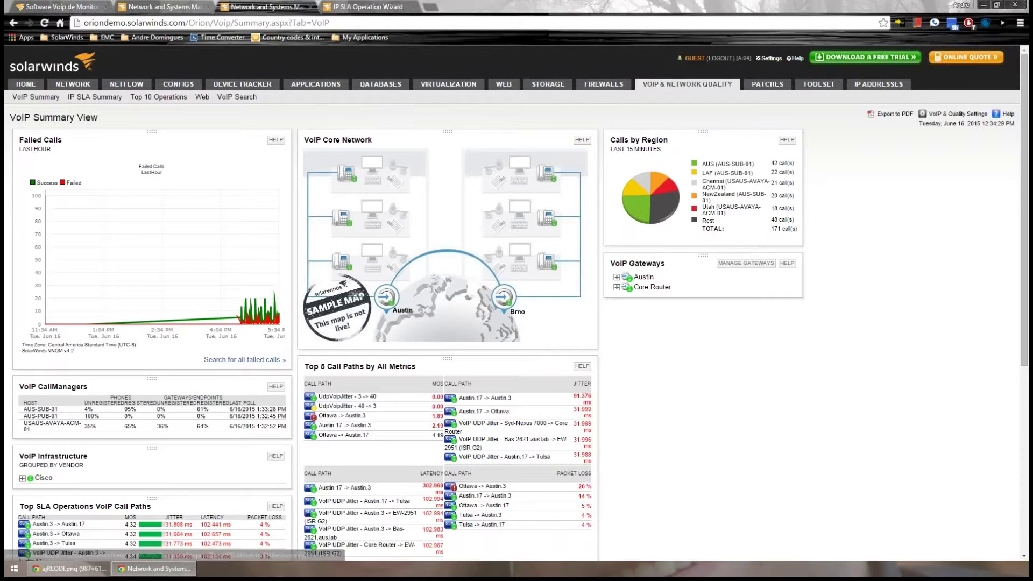
{"action": "key", "text": "alt+Left"}
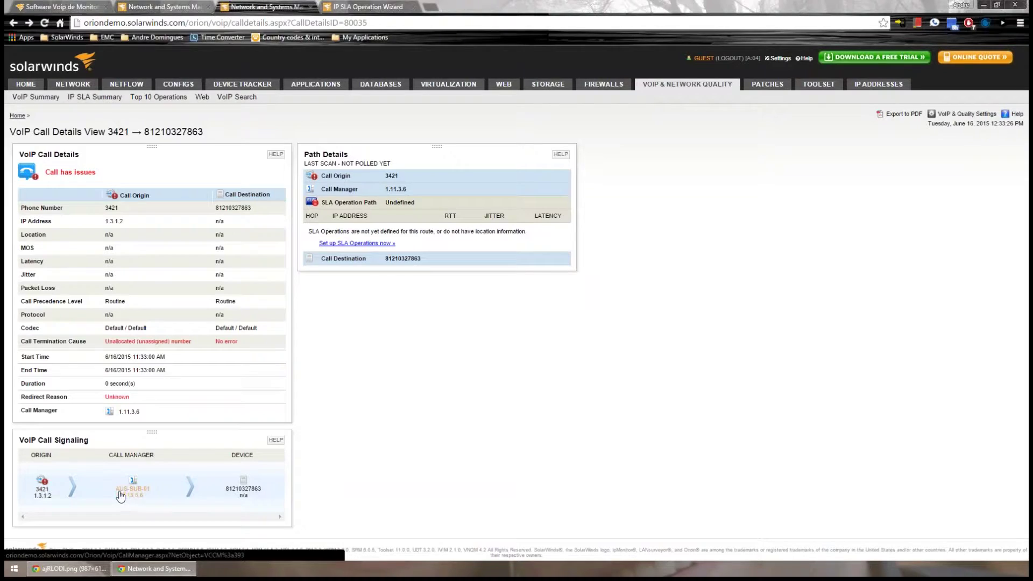
{"action": "left_click_drag", "start_coordinate": [226, 494], "coordinate": [268, 486]}
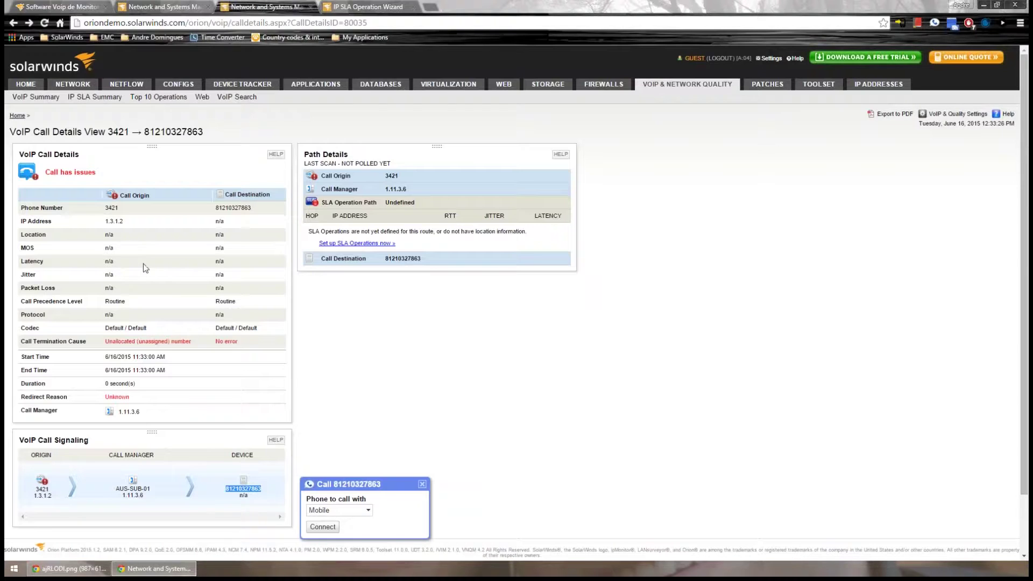
{"action": "left_click", "coordinate": [133, 498]}
{"action": "key", "text": "alt+Left"}
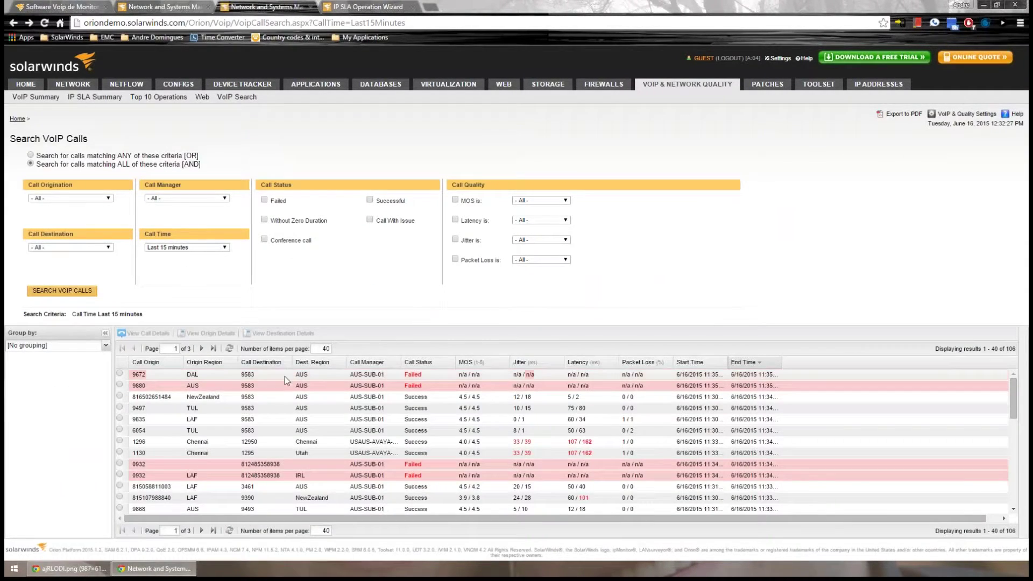
Rerun the last-15-minutes call search for Failed calls only, then open All Reports
{"action": "scroll", "coordinate": [285, 376], "scroll_direction": "down", "scroll_amount": 5}
{"action": "left_click_drag", "start_coordinate": [81, 314], "coordinate": [141, 315]}
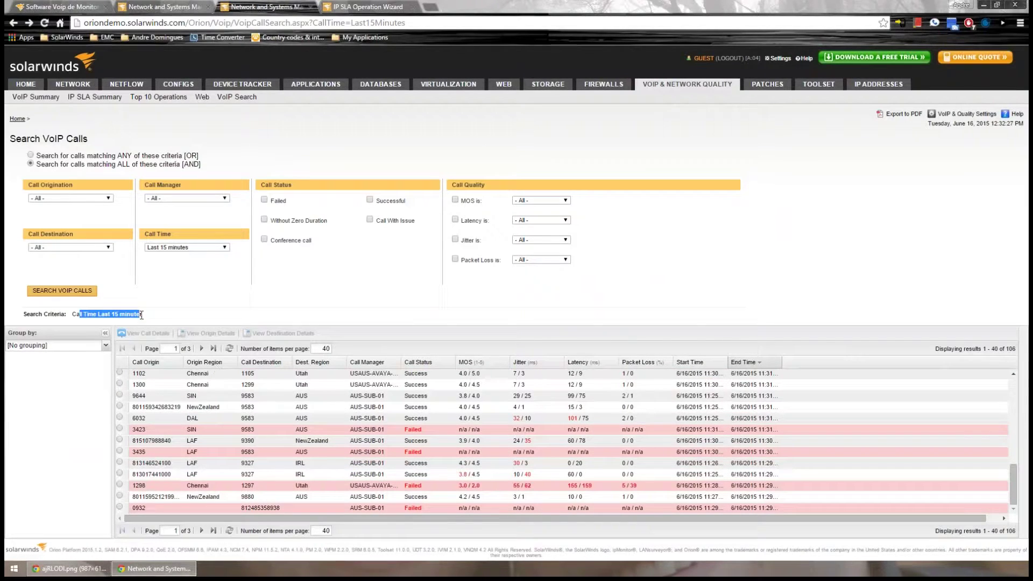
{"action": "left_click", "coordinate": [163, 278]}
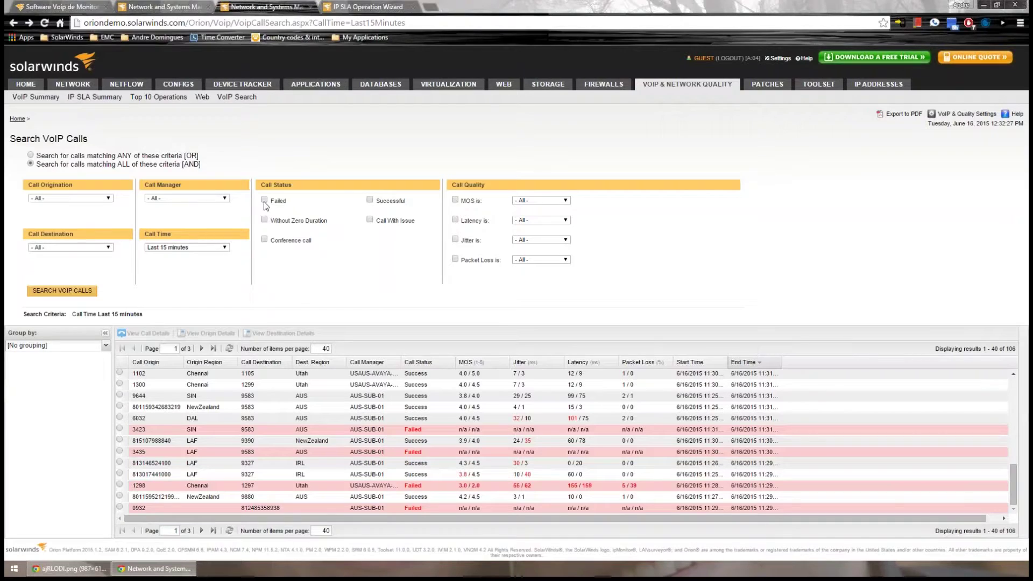
{"action": "left_click_drag", "start_coordinate": [273, 197], "coordinate": [287, 211]}
{"action": "left_click", "coordinate": [66, 293]}
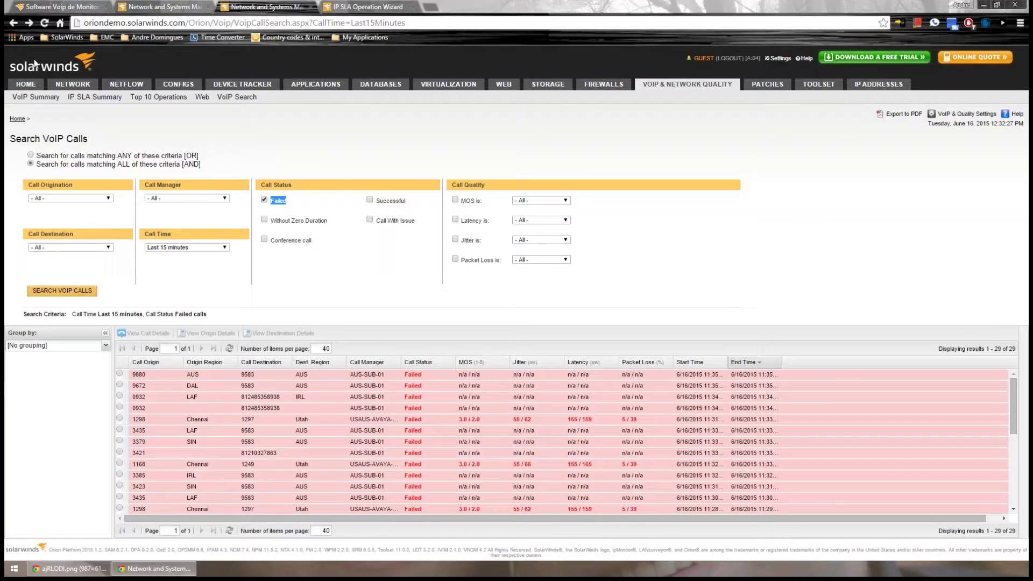
{"action": "mouse_move", "coordinate": [26, 85]}
{"action": "left_click", "coordinate": [421, 97]}
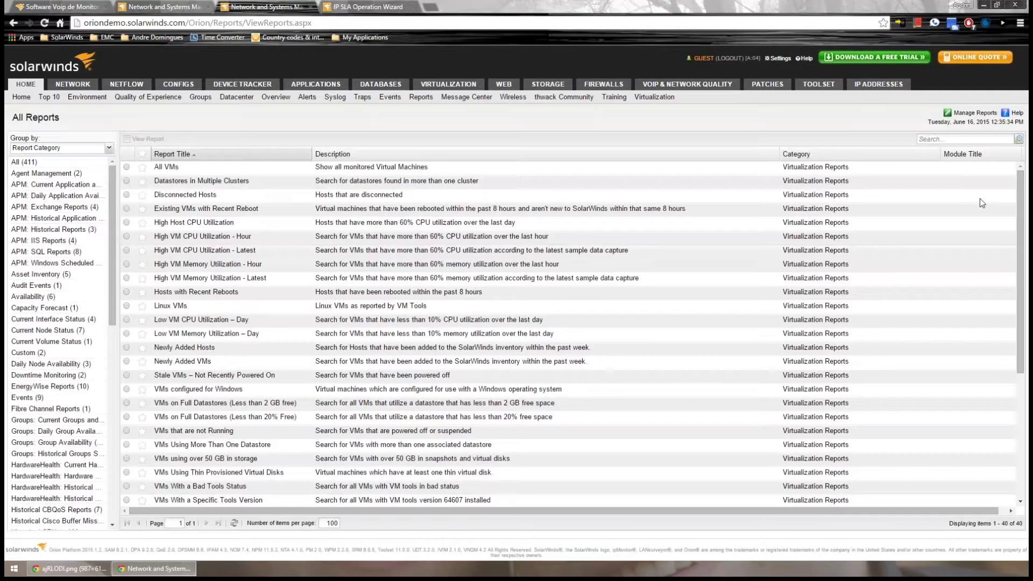
Search the report list for 'fail', then return to the VoIP & Network Quality summary
{"action": "left_click", "coordinate": [966, 139]}
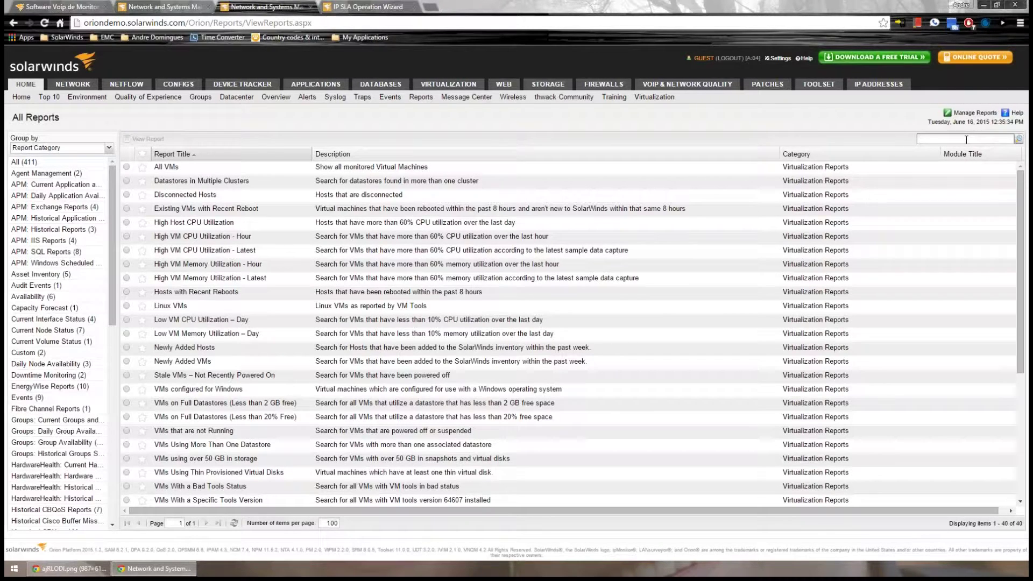
{"action": "key", "text": "Return"}
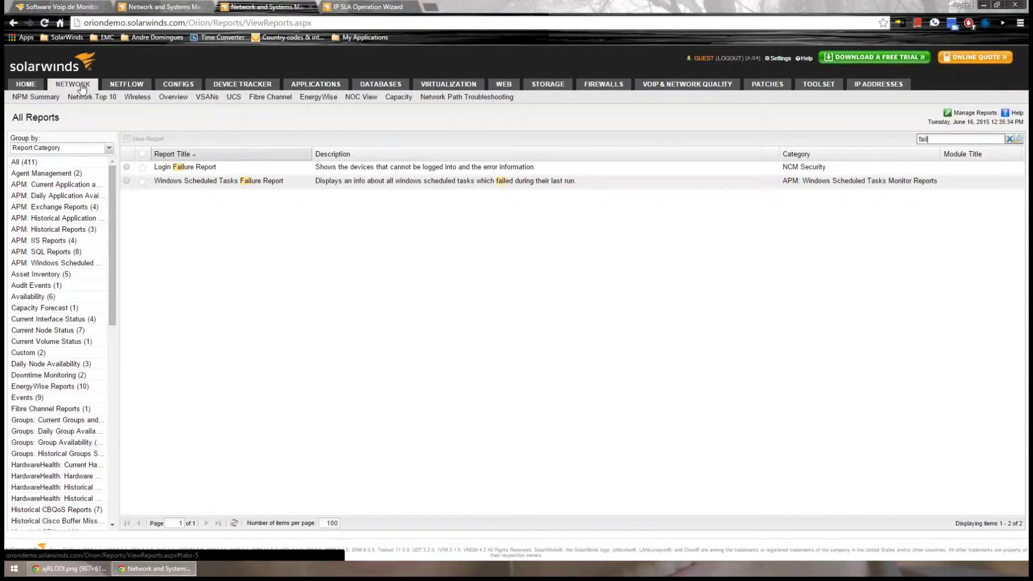
{"action": "left_click", "coordinate": [694, 85]}
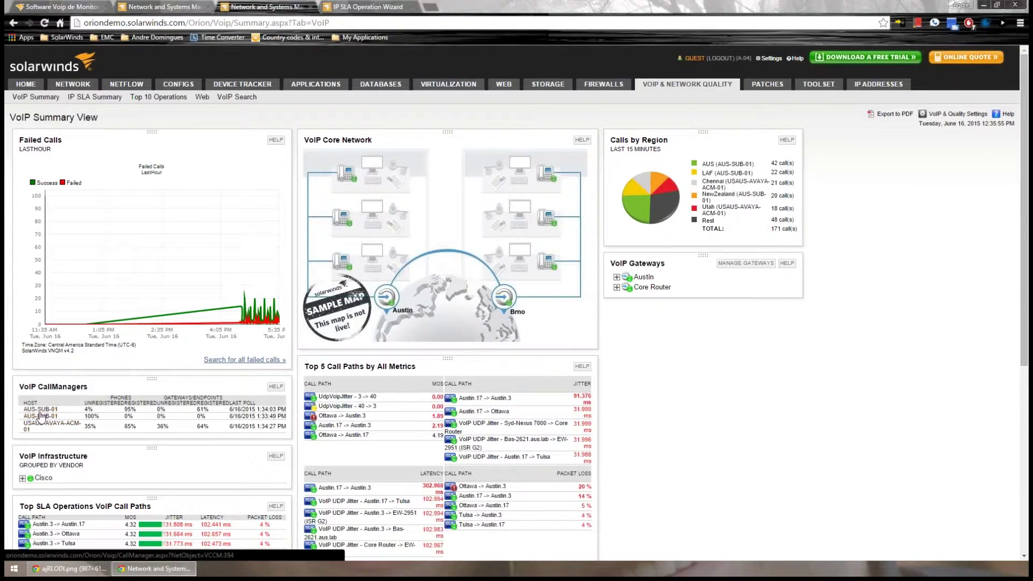
{"action": "left_click", "coordinate": [40, 411]}
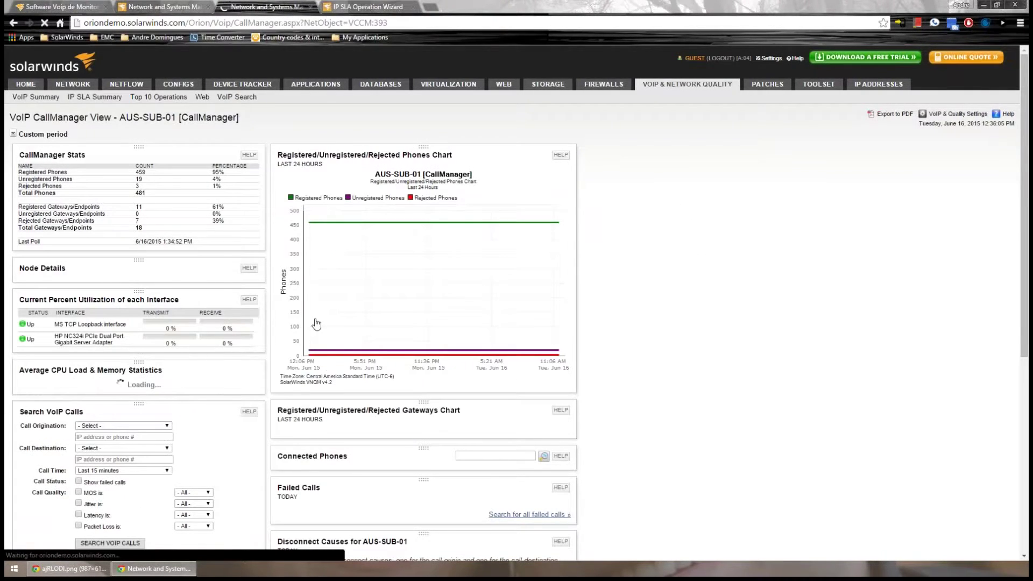
{"action": "scroll", "coordinate": [316, 323], "scroll_direction": "down", "scroll_amount": 15}
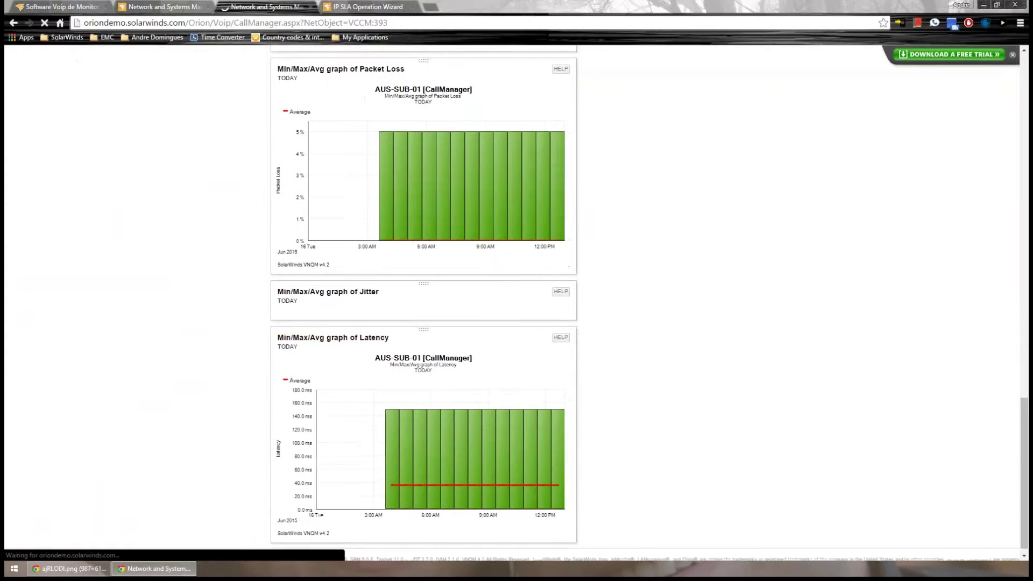
{"action": "scroll", "coordinate": [329, 349], "scroll_direction": "up", "scroll_amount": 2}
{"action": "scroll", "coordinate": [328, 348], "scroll_direction": "up", "scroll_amount": 10}
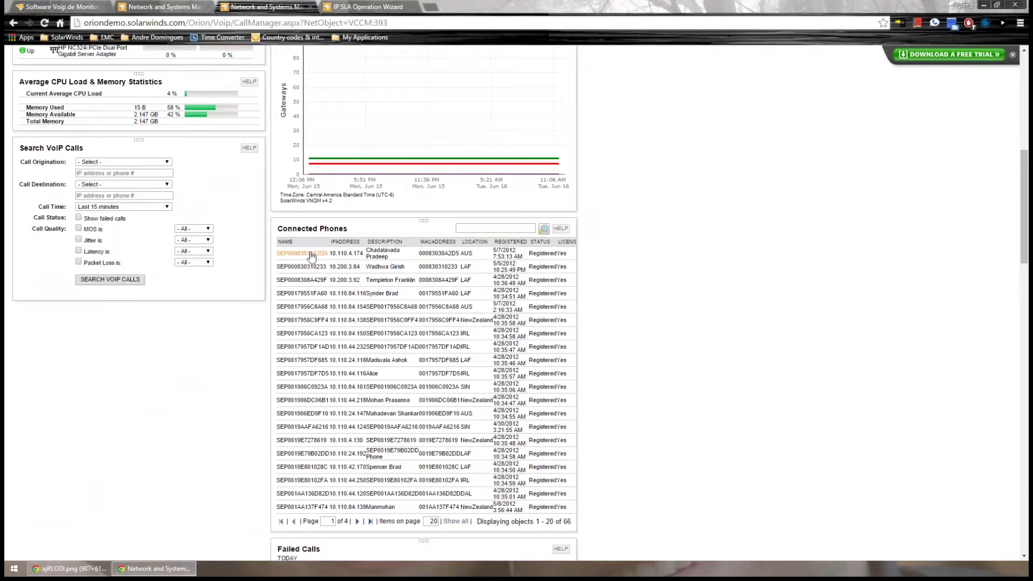
{"action": "left_click", "coordinate": [301, 266]}
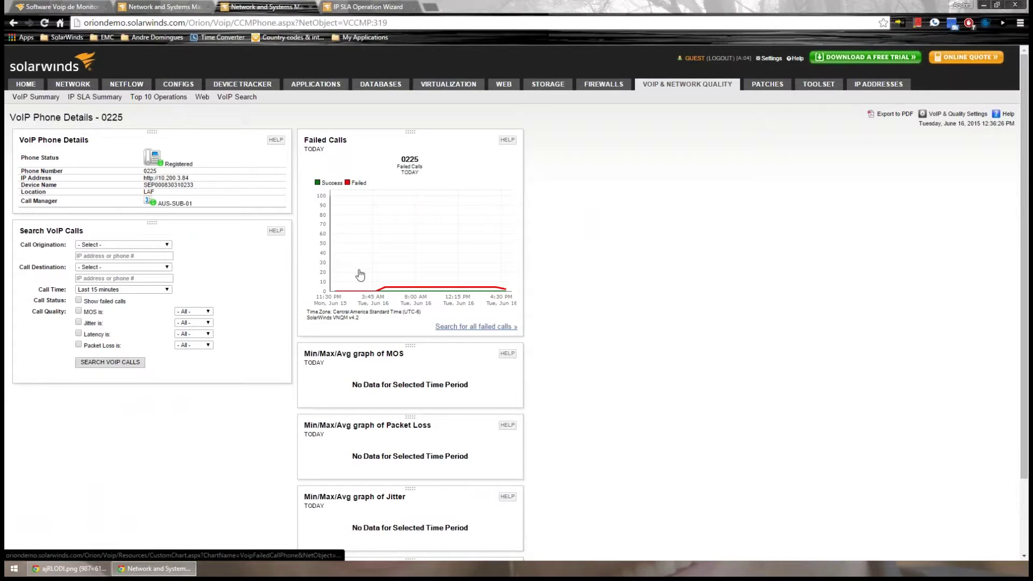
Set the Search VoIP Calls Call Origination filter to Phone Number and select the number field
{"action": "scroll", "coordinate": [350, 306], "scroll_direction": "down", "scroll_amount": 2}
{"action": "scroll", "coordinate": [345, 107], "scroll_direction": "up", "scroll_amount": 1}
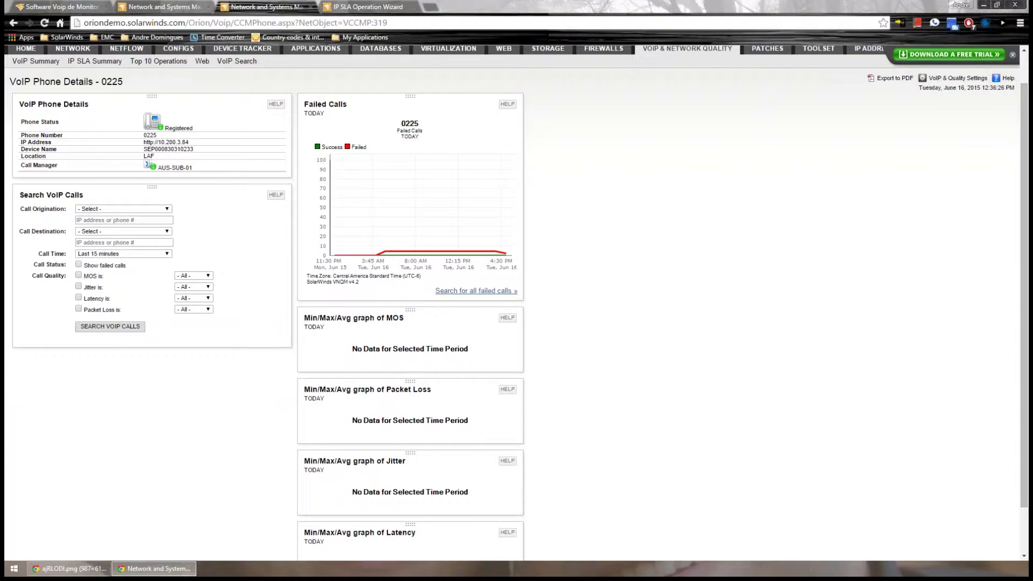
{"action": "left_click", "coordinate": [114, 209]}
{"action": "left_click", "coordinate": [120, 224]}
{"action": "left_click", "coordinate": [119, 220]}
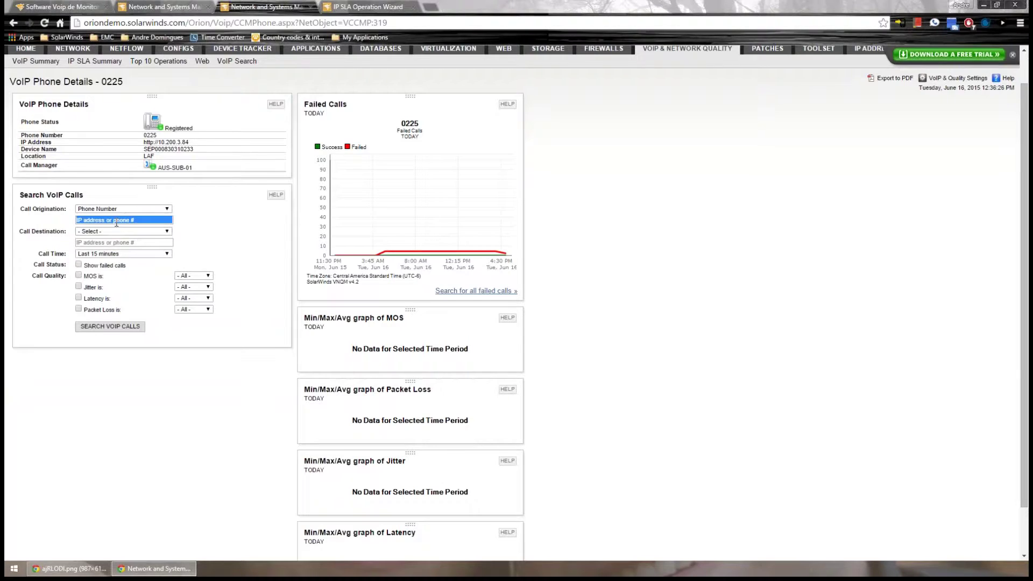